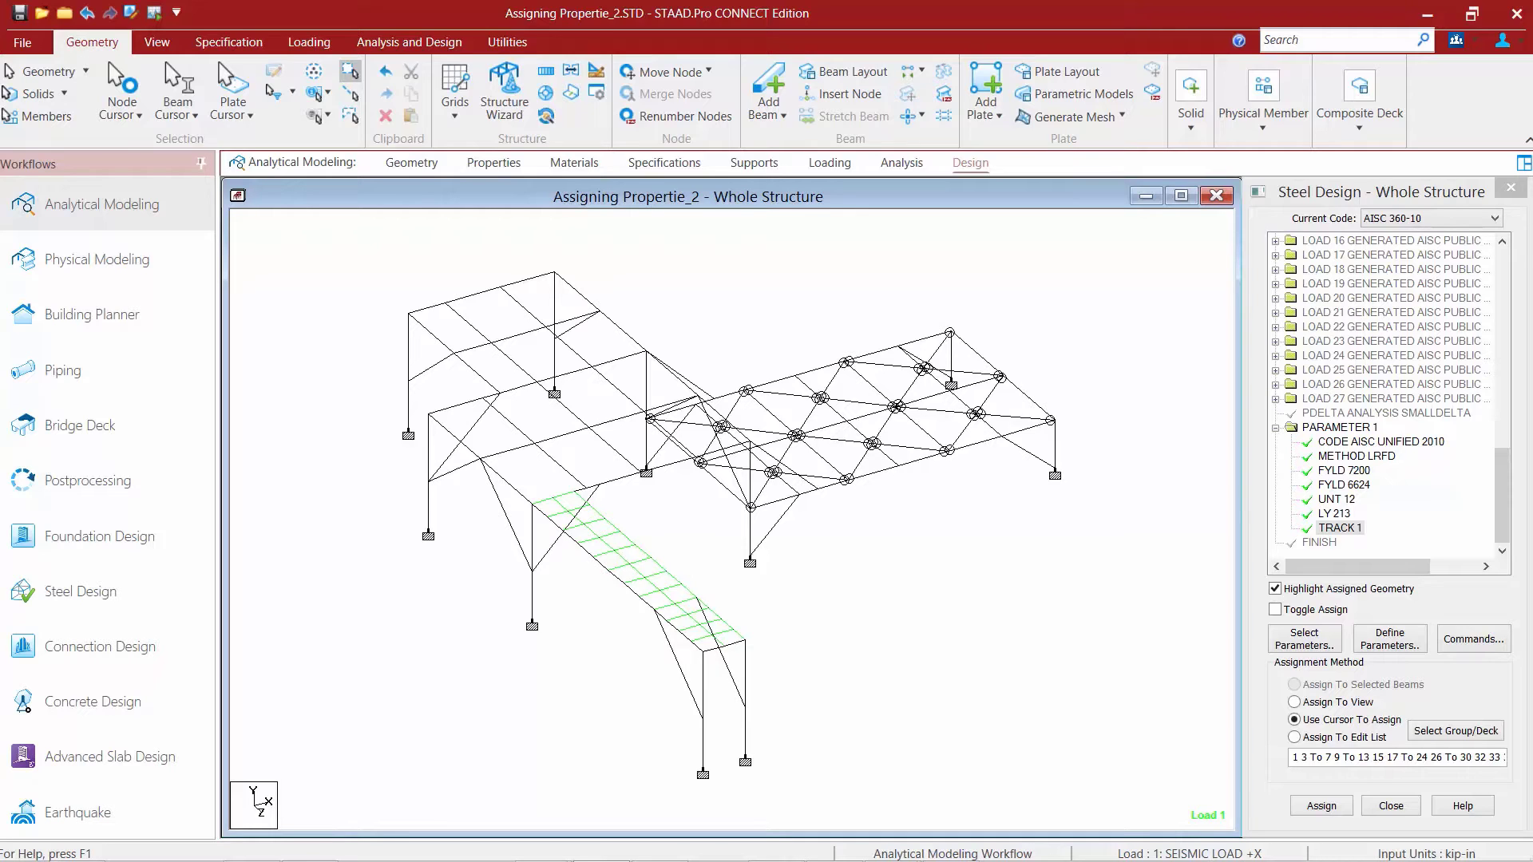
# Add a CHECK CODE design command to the AISC 360-10 steel design parameters.
pyautogui.click(1459, 648)
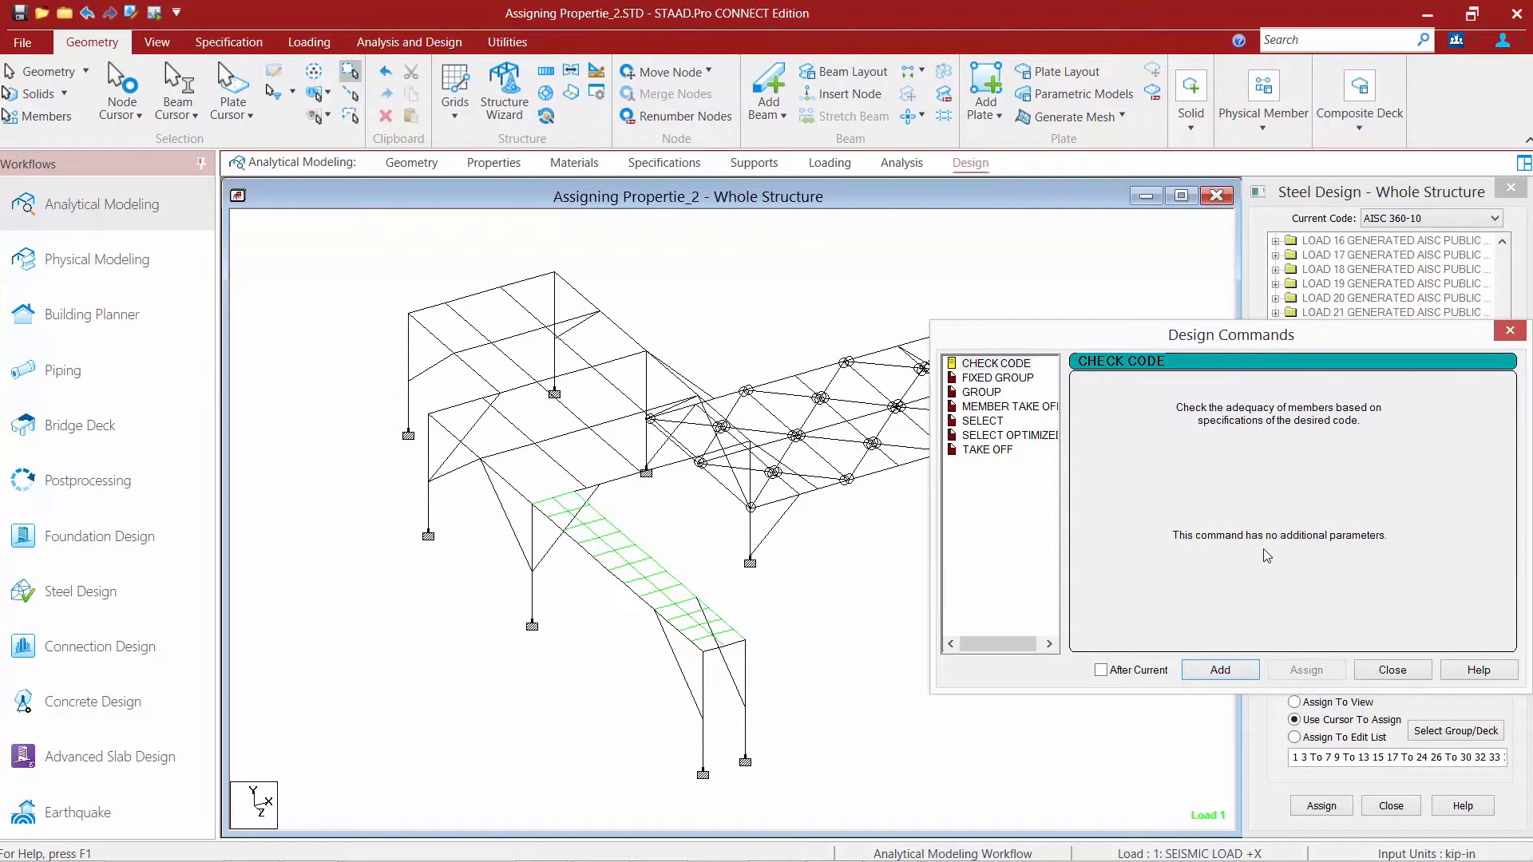
pyautogui.click(1004, 366)
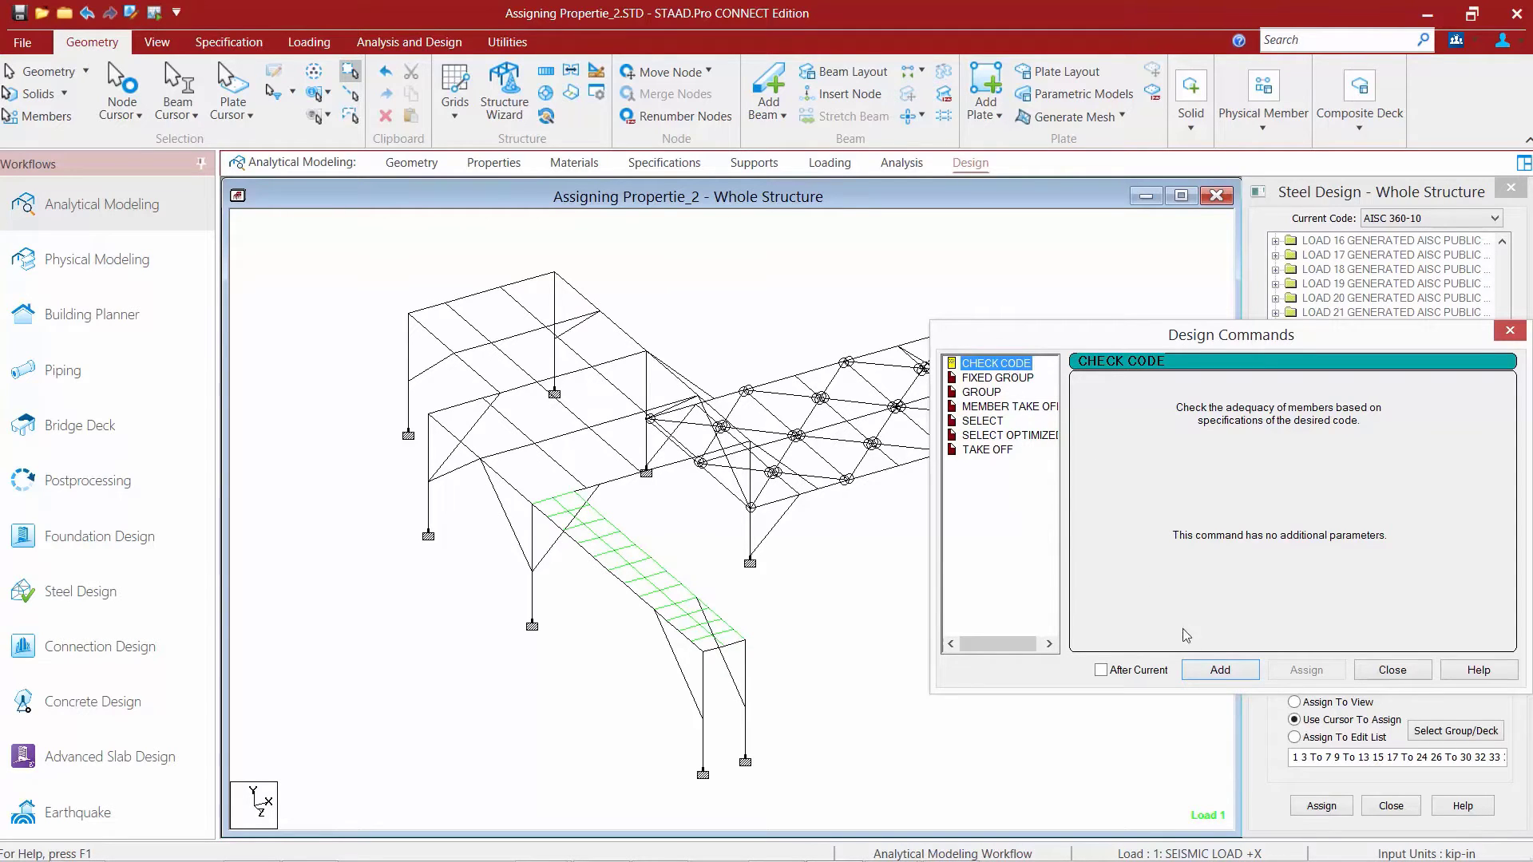
pyautogui.click(1211, 673)
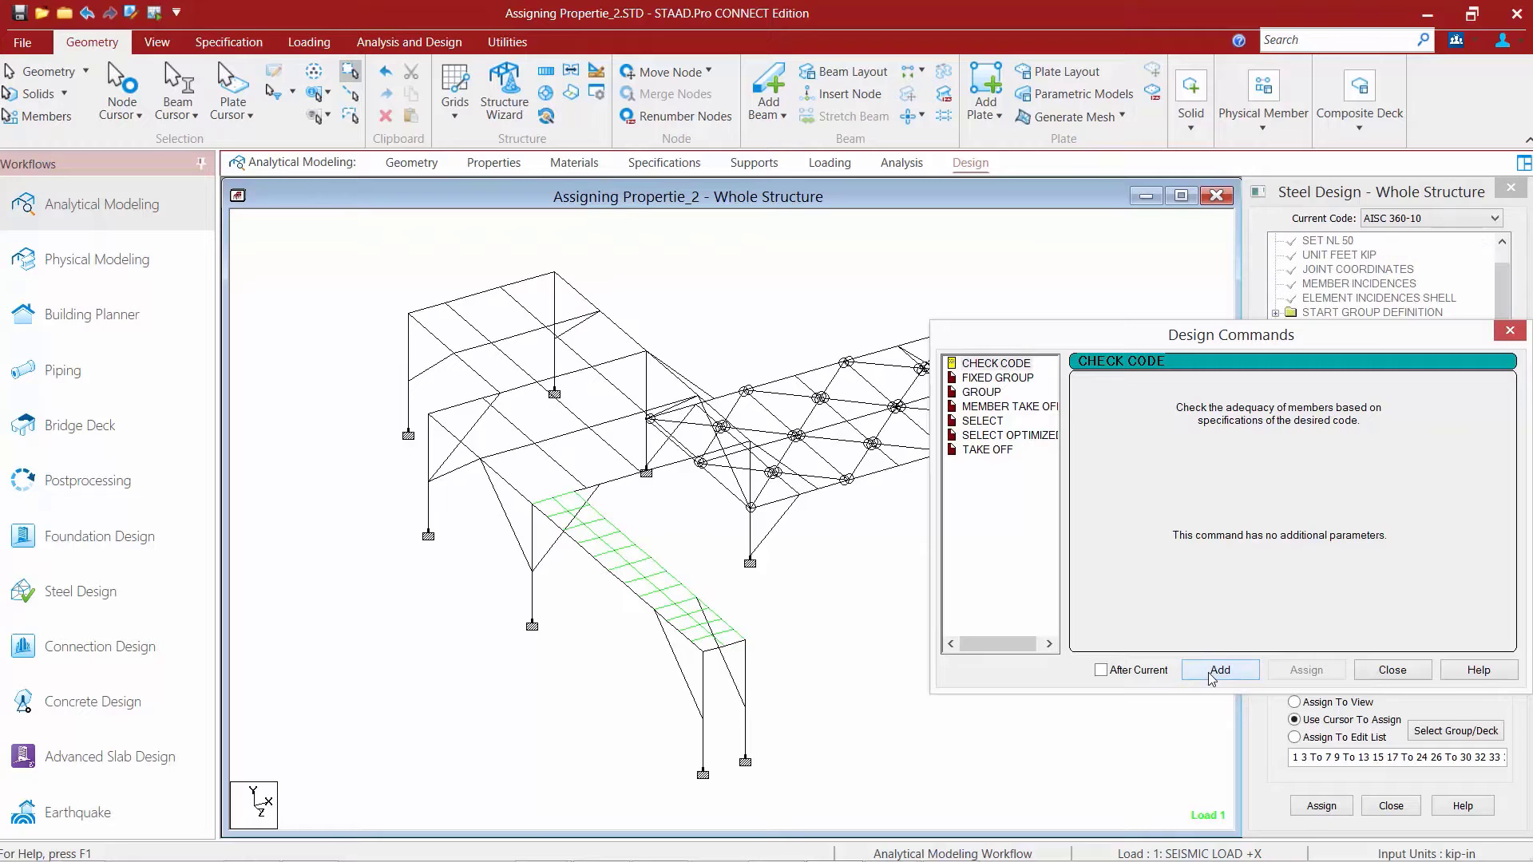
pyautogui.click(1393, 670)
pyautogui.moveTo(1503, 351); pyautogui.dragTo(1502, 558)
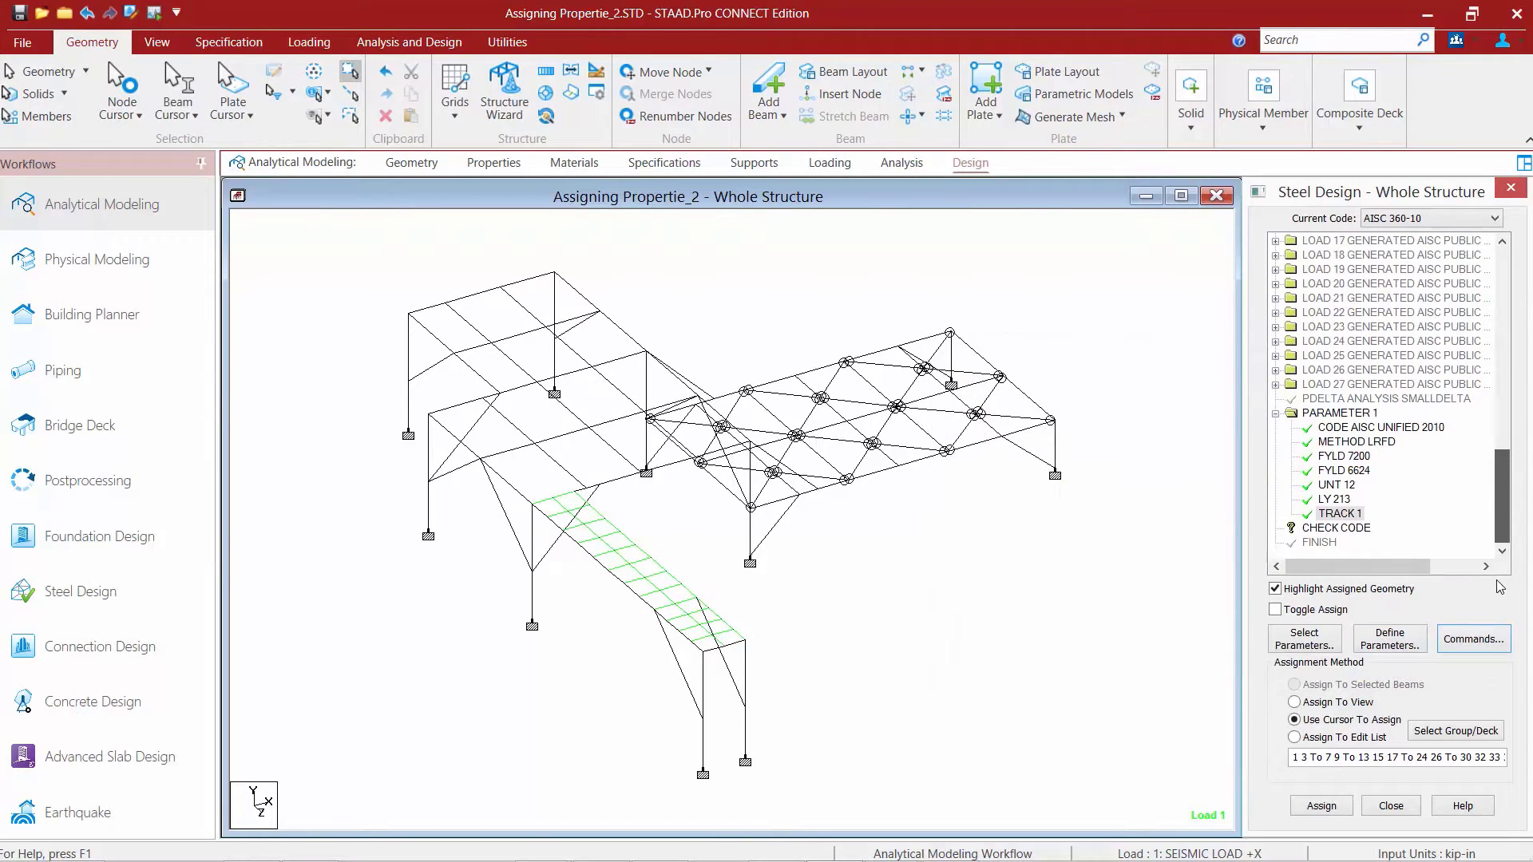
# Assign the CHECK CODE command to all members with the W12X26, HSST6X6X0.375 and L12012022 properties.
pyautogui.click(1339, 530)
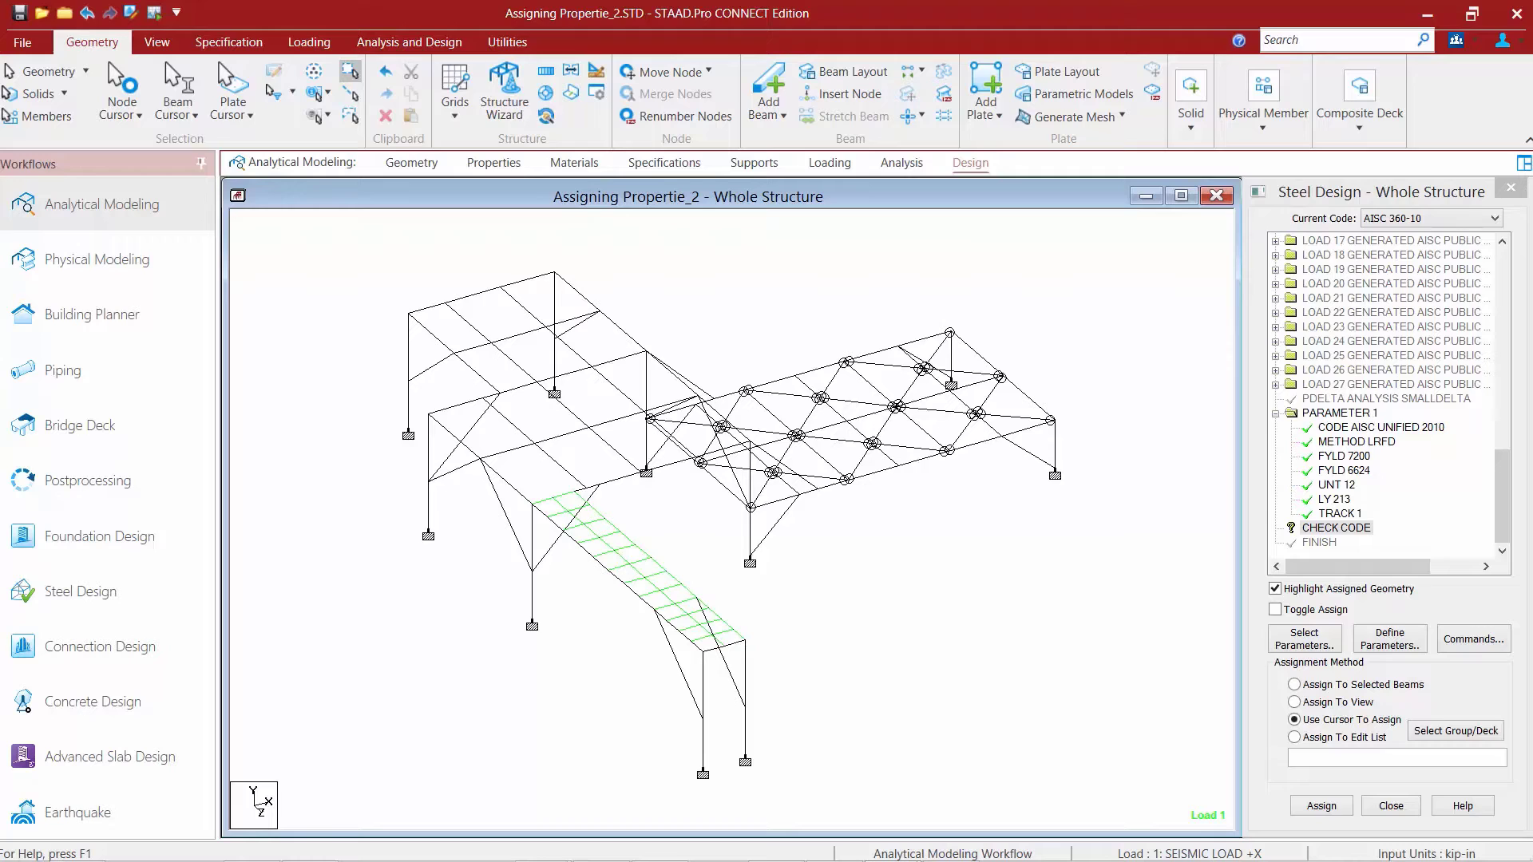
pyautogui.click(1348, 530)
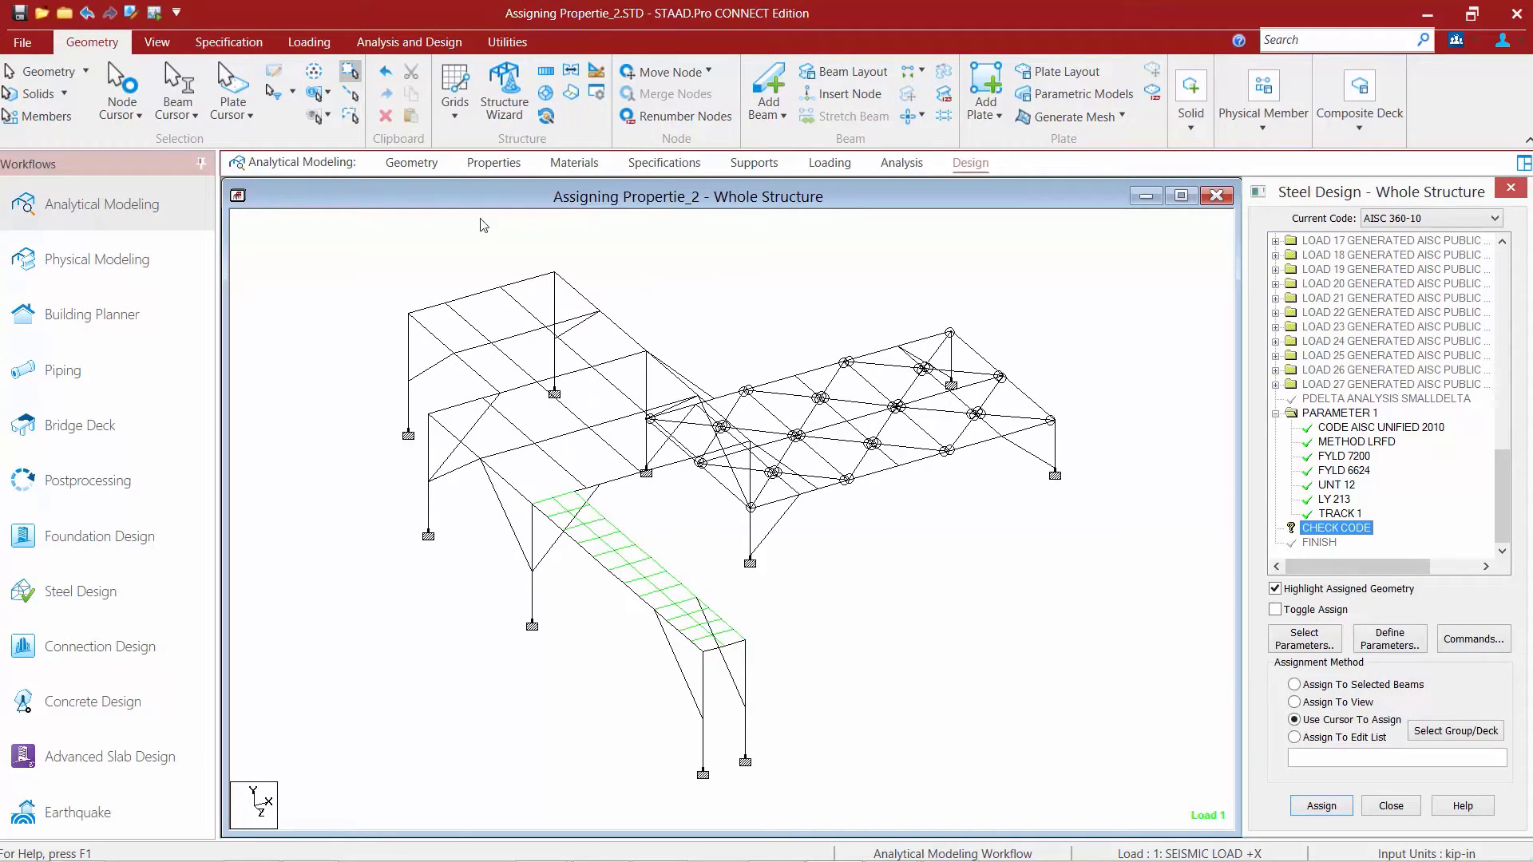
pyautogui.click(318, 102)
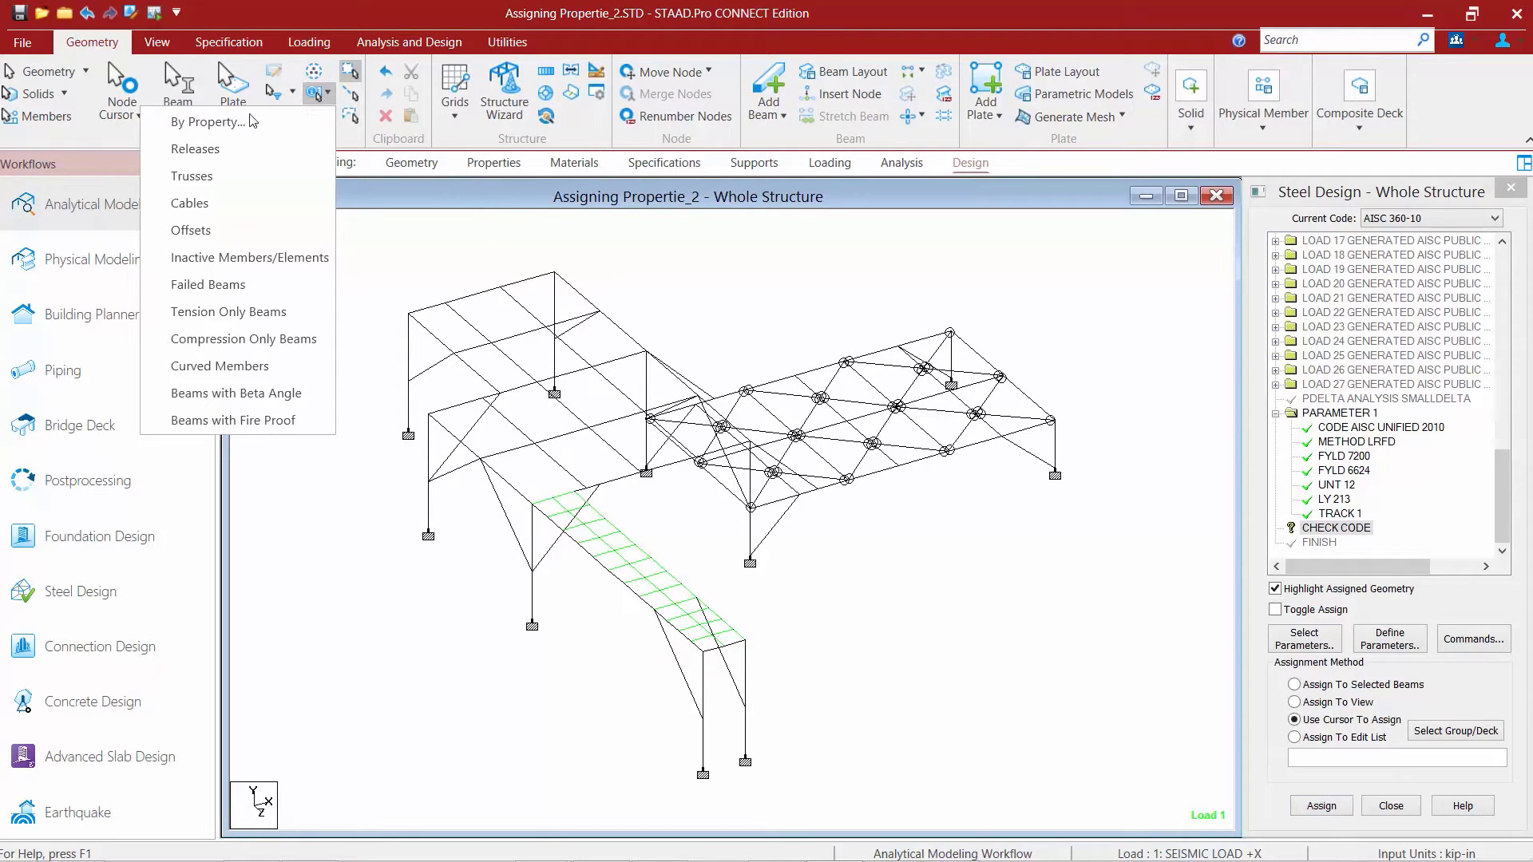
pyautogui.click(214, 124)
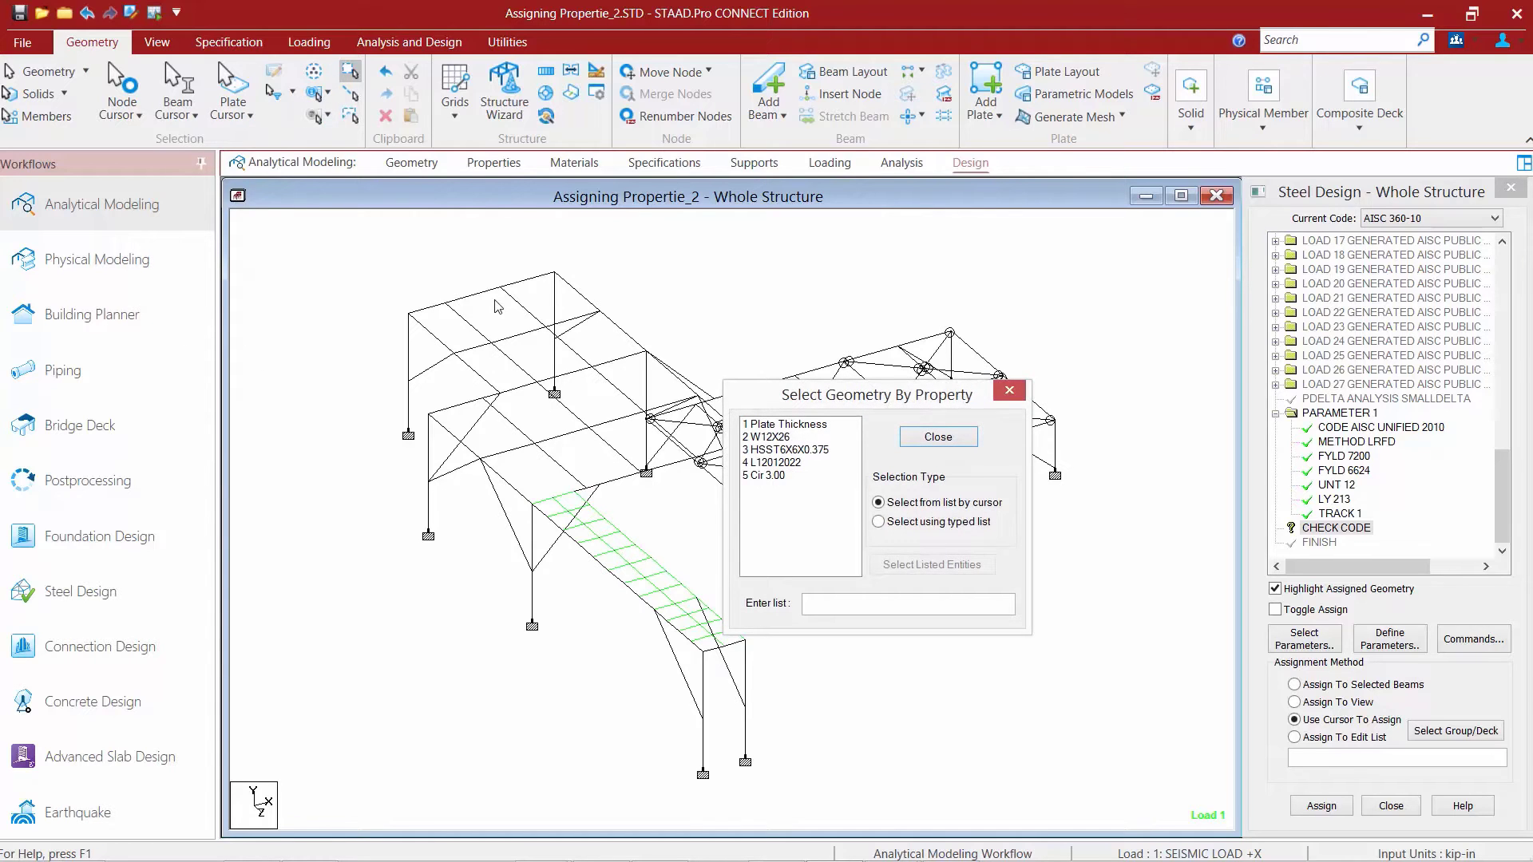
pyautogui.click(773, 438)
pyautogui.keyDown('ctrl'); pyautogui.click(773, 450); pyautogui.keyUp('ctrl')
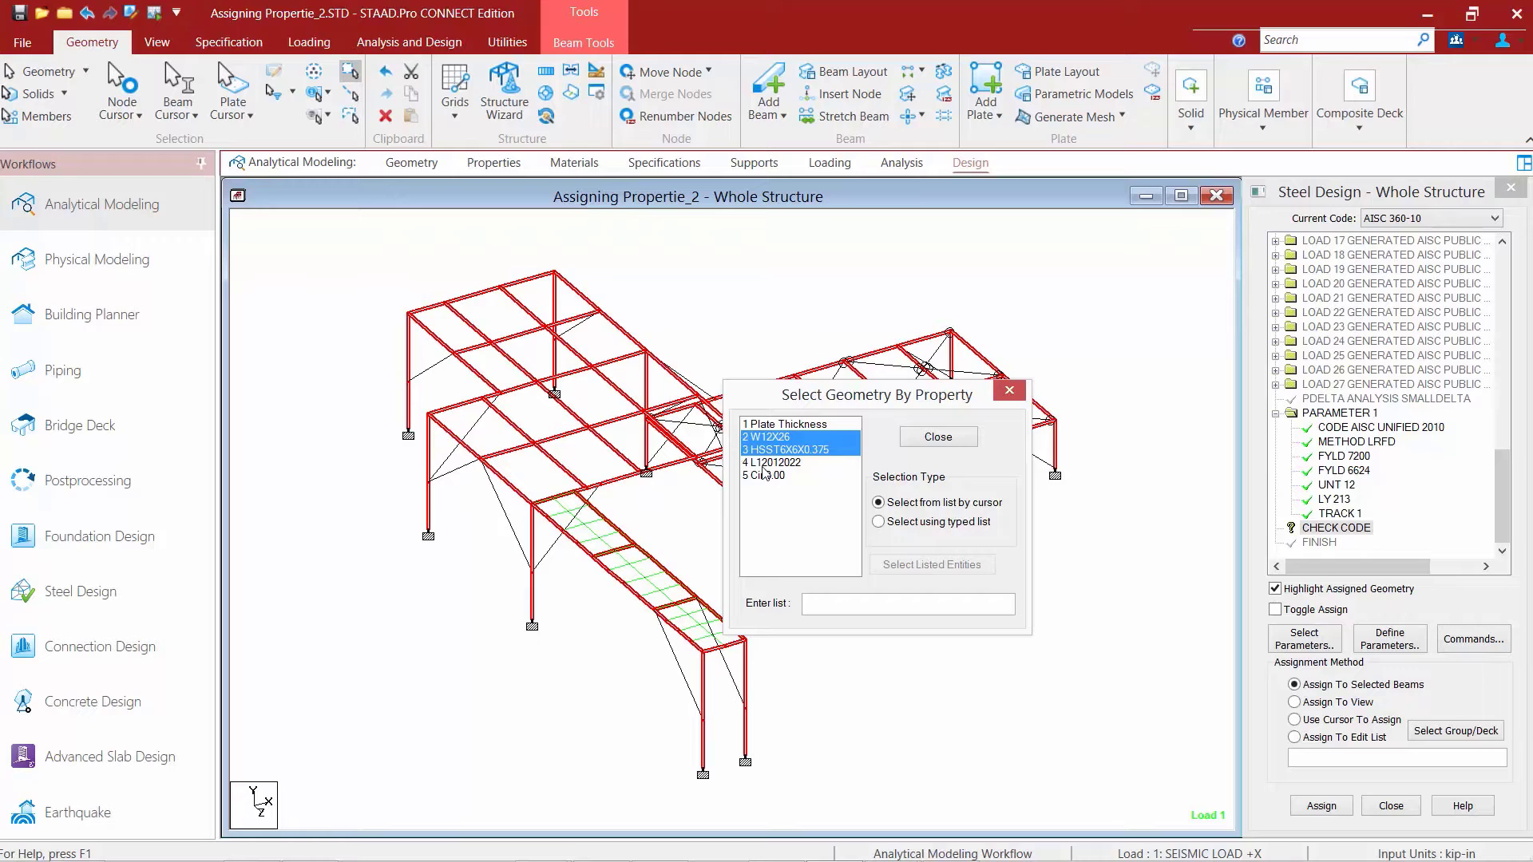
pyautogui.keyDown('ctrl'); pyautogui.click(768, 463); pyautogui.keyUp('ctrl')
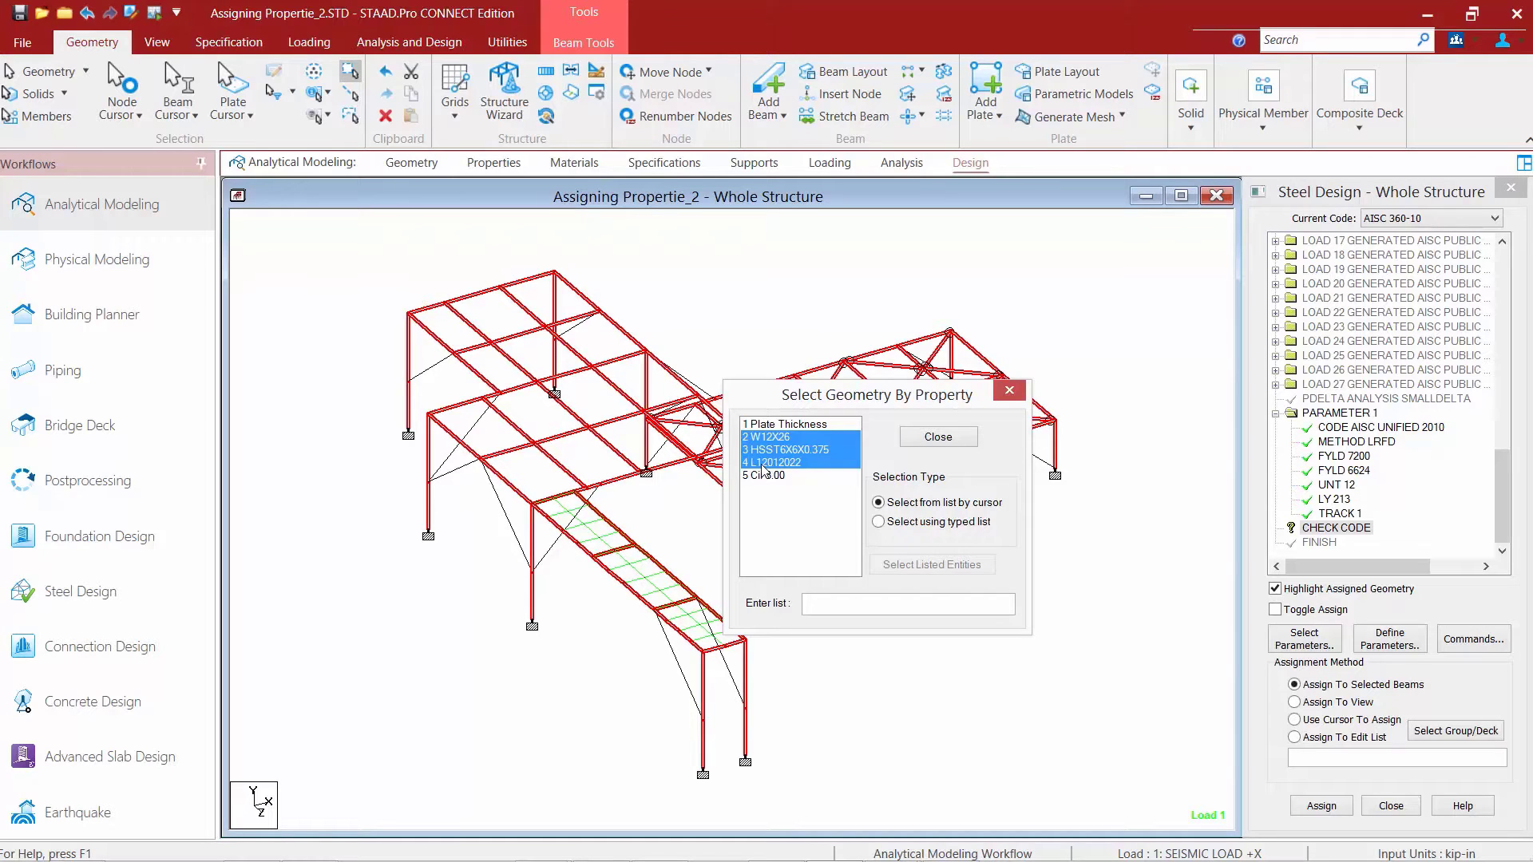
pyautogui.click(1333, 806)
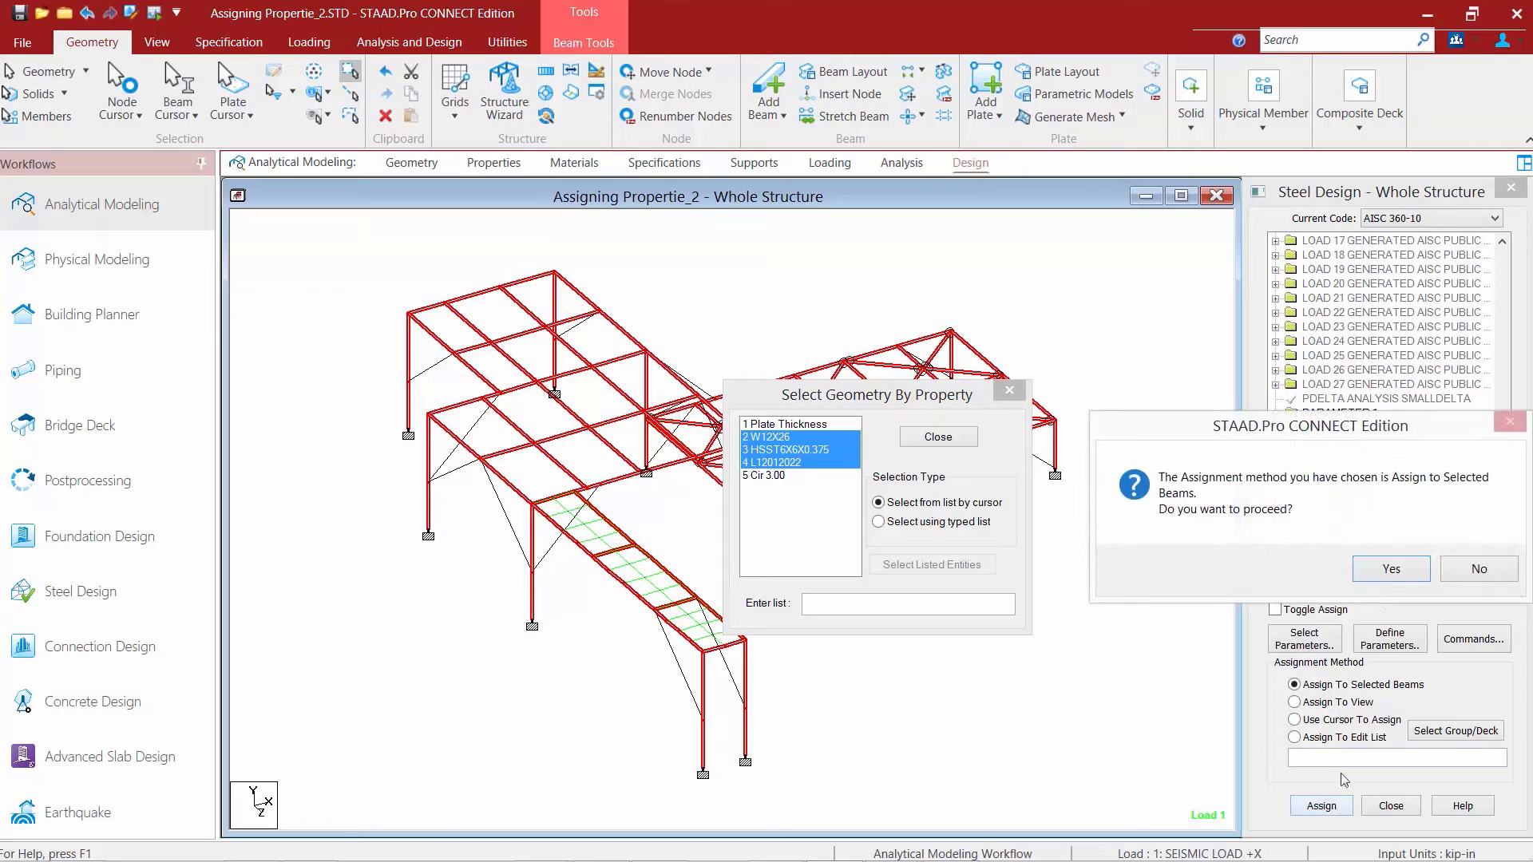
pyautogui.click(1385, 568)
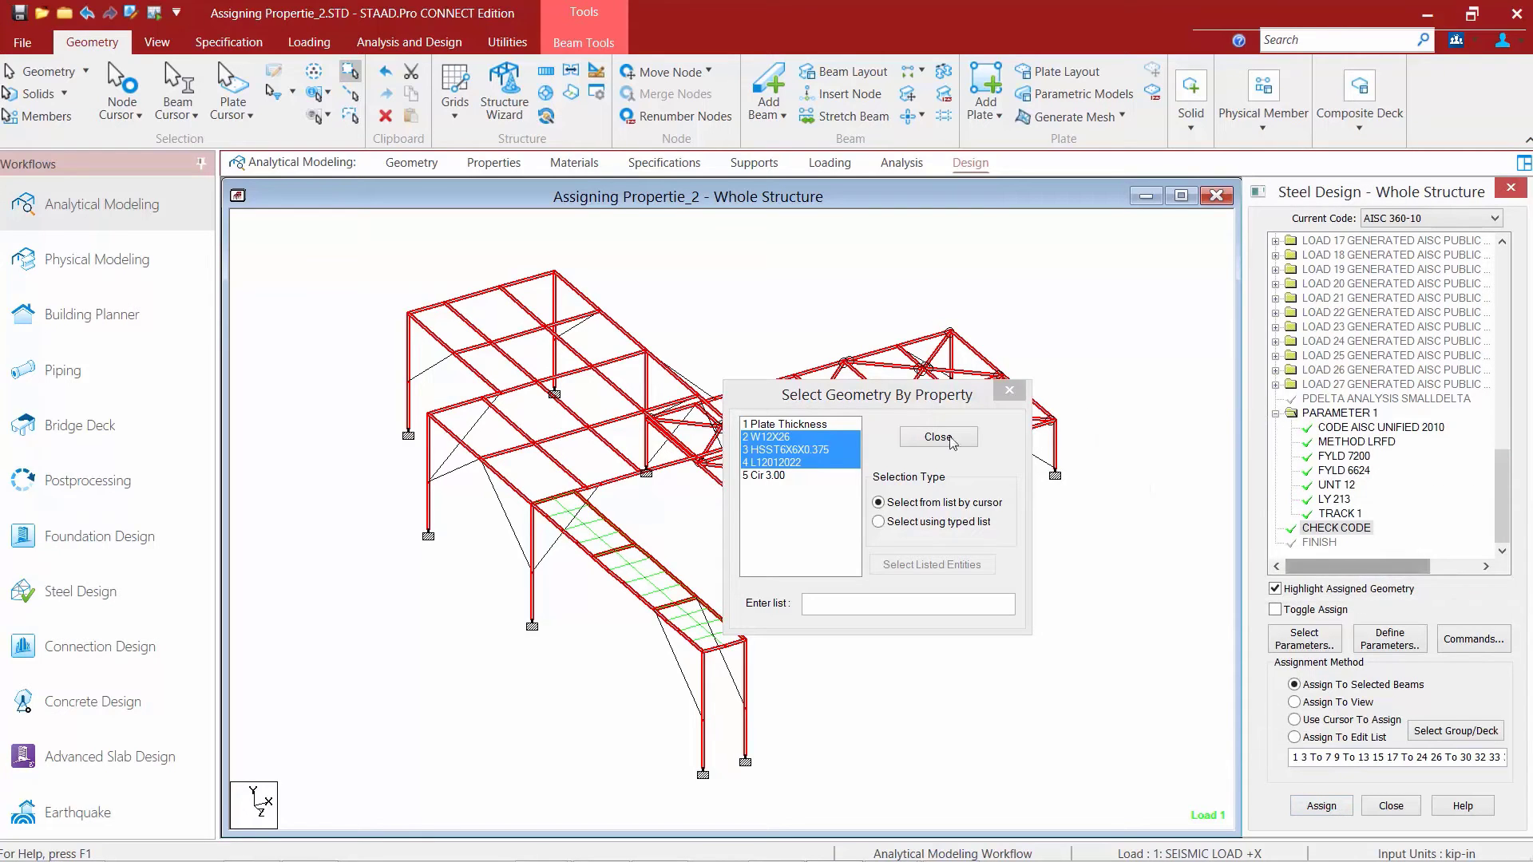
# Highlight the members with the Cir 3.00 property to view them, and clear the selection.
pyautogui.click(872, 396)
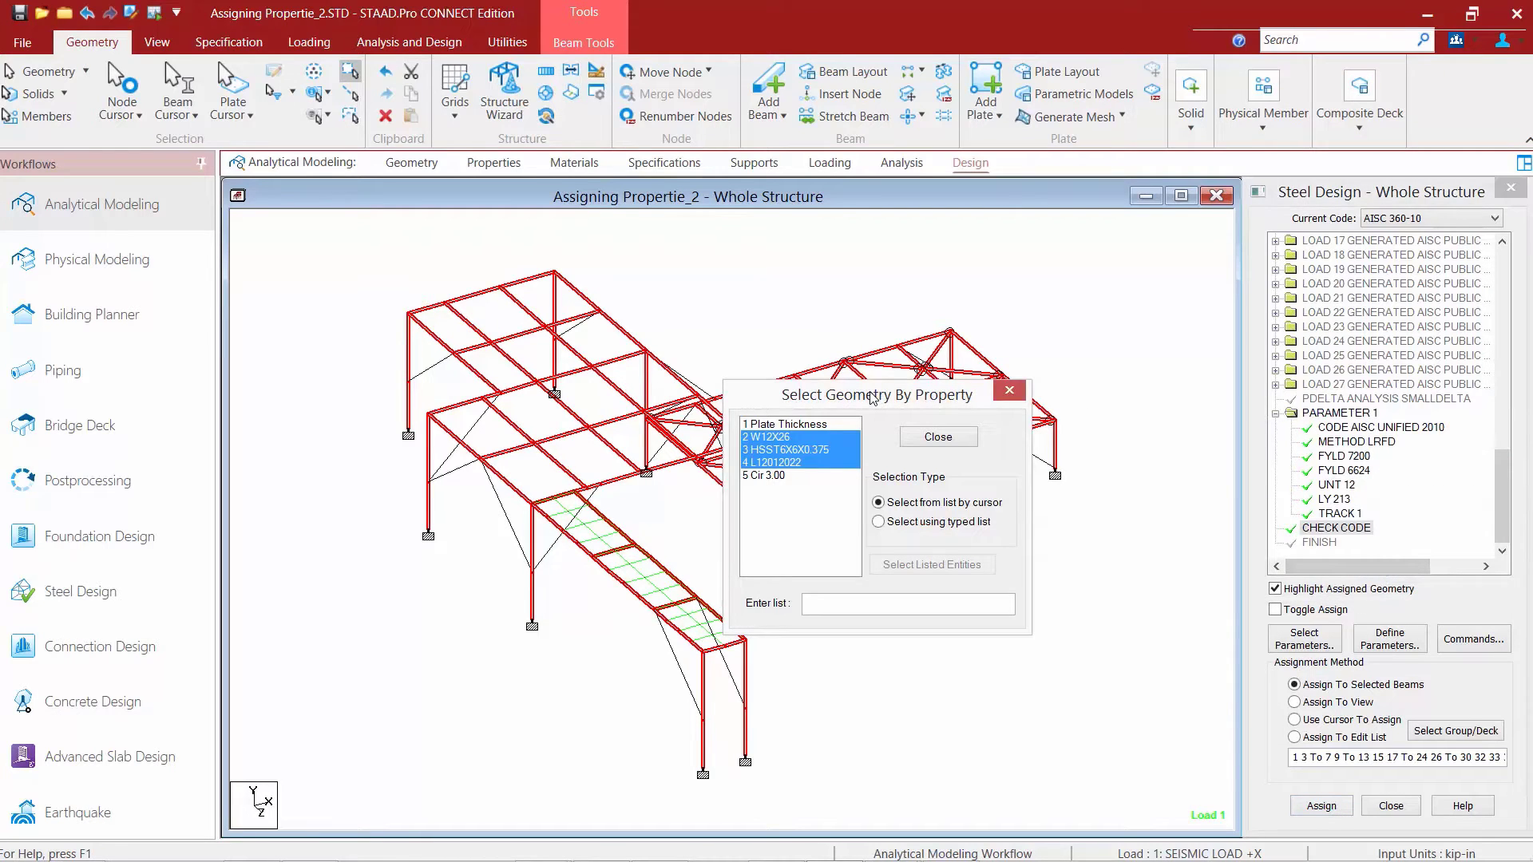
pyautogui.click(778, 424)
pyautogui.click(770, 475)
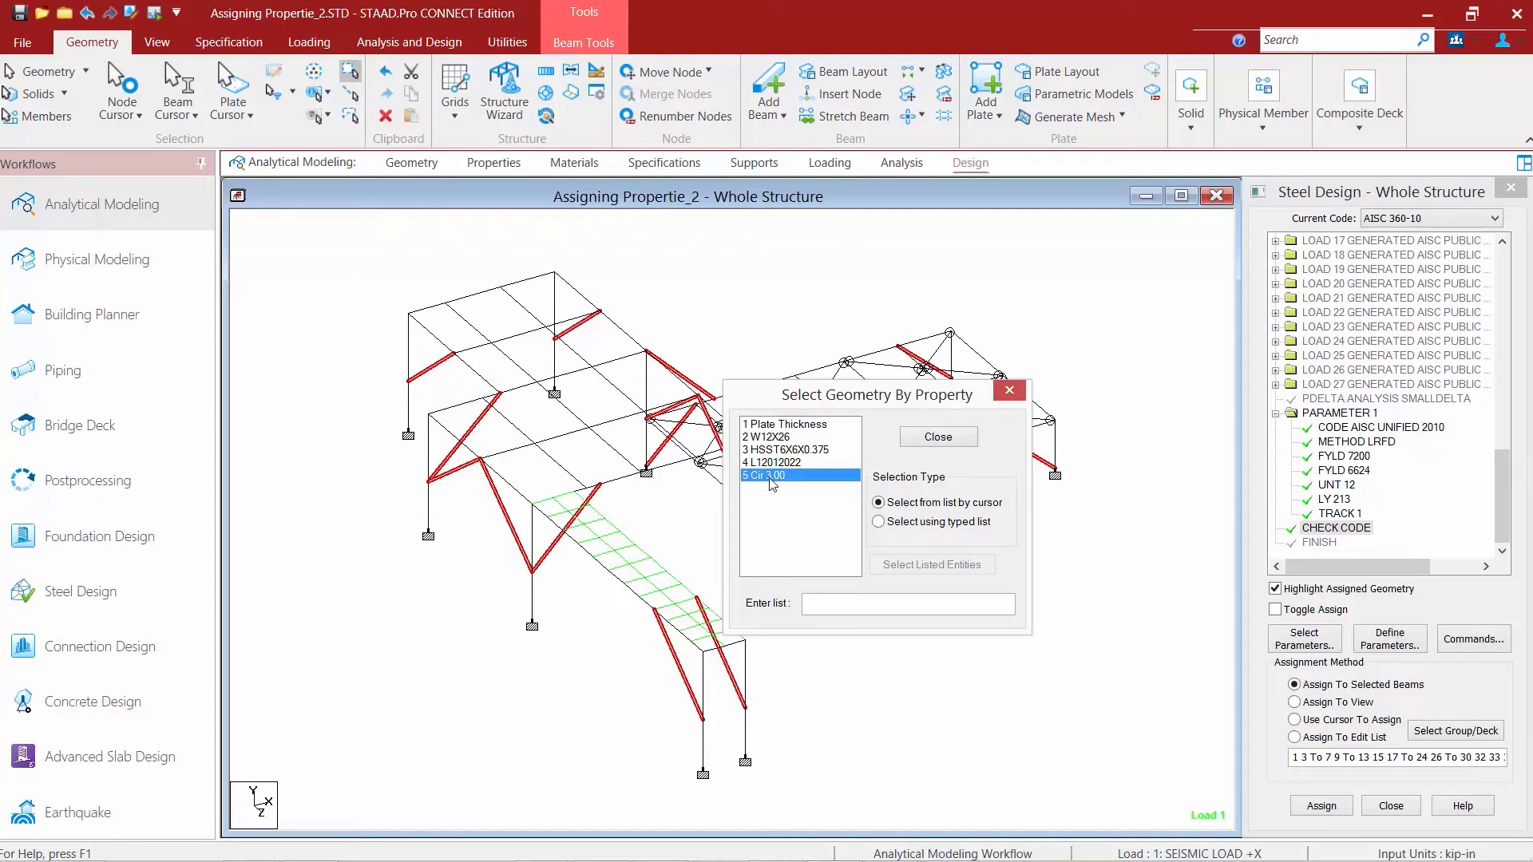
pyautogui.click(932, 436)
pyautogui.click(801, 330)
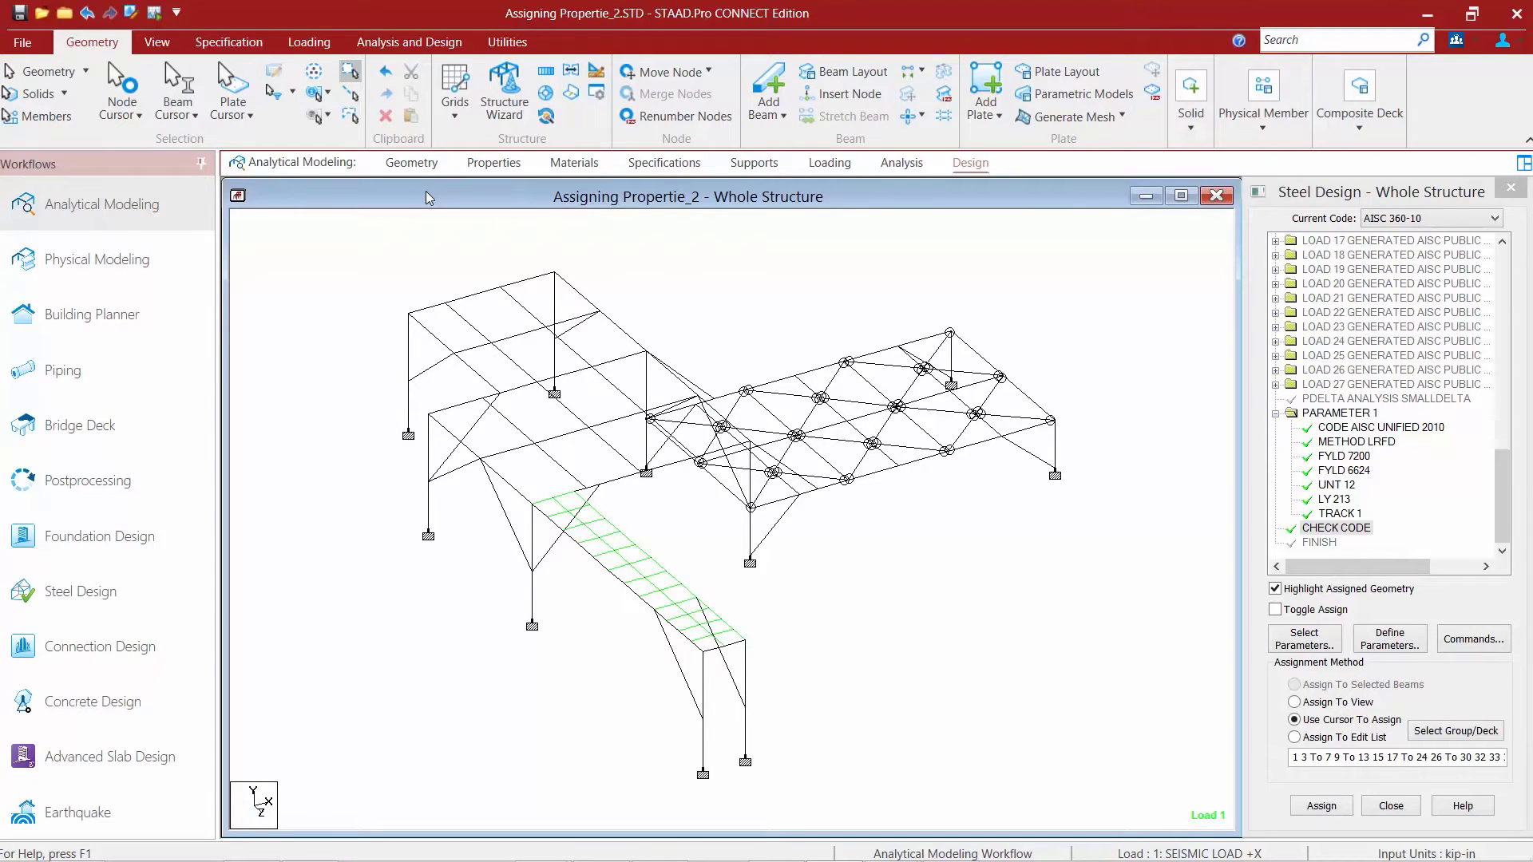
# Run the analysis and design of the structure.
pyautogui.click(20, 39)
pyautogui.click(720, 539)
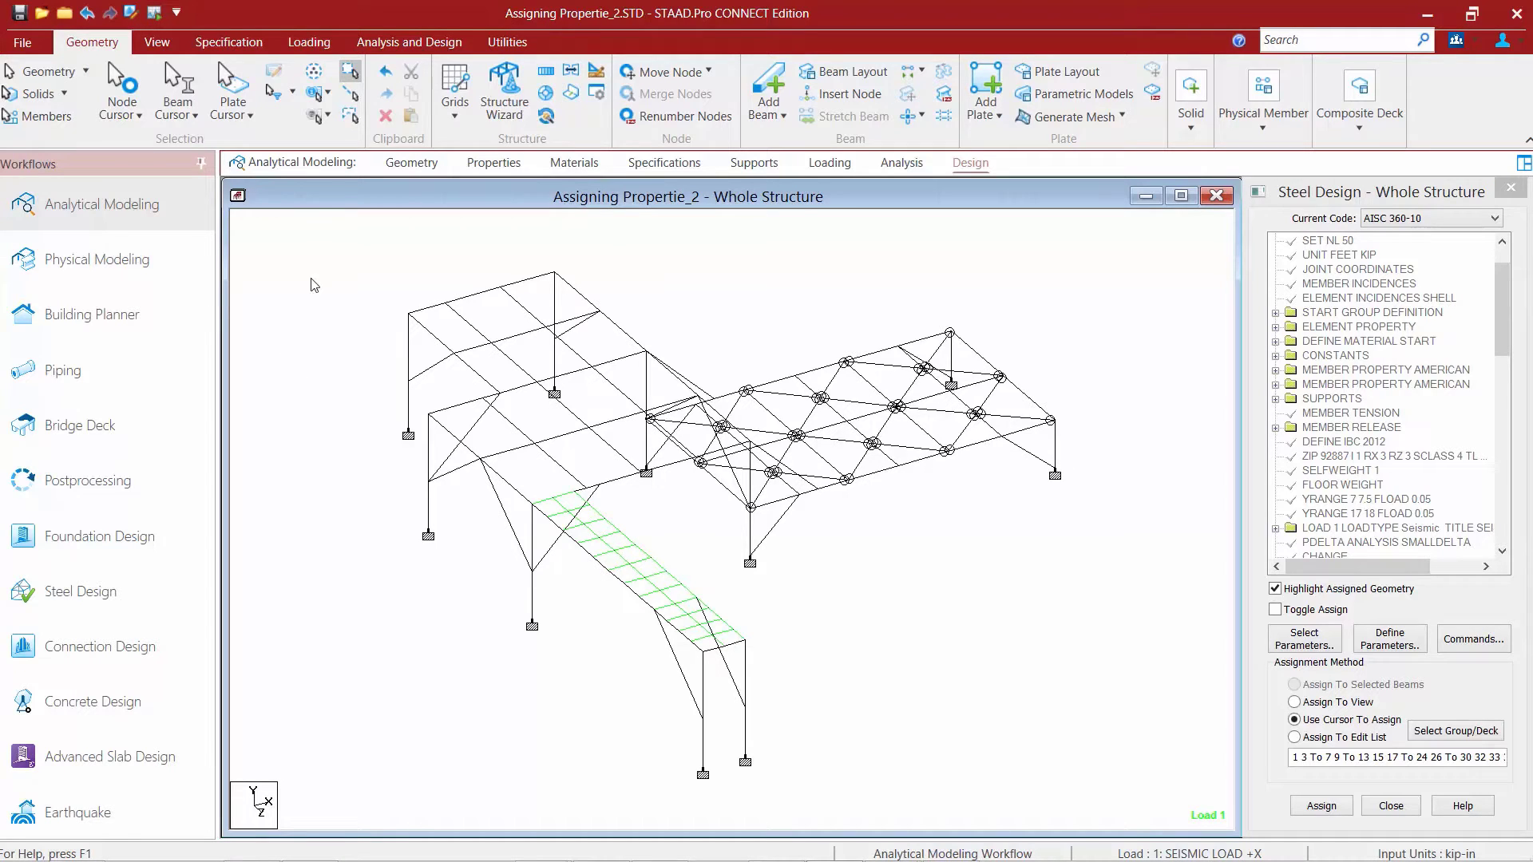
pyautogui.click(398, 48)
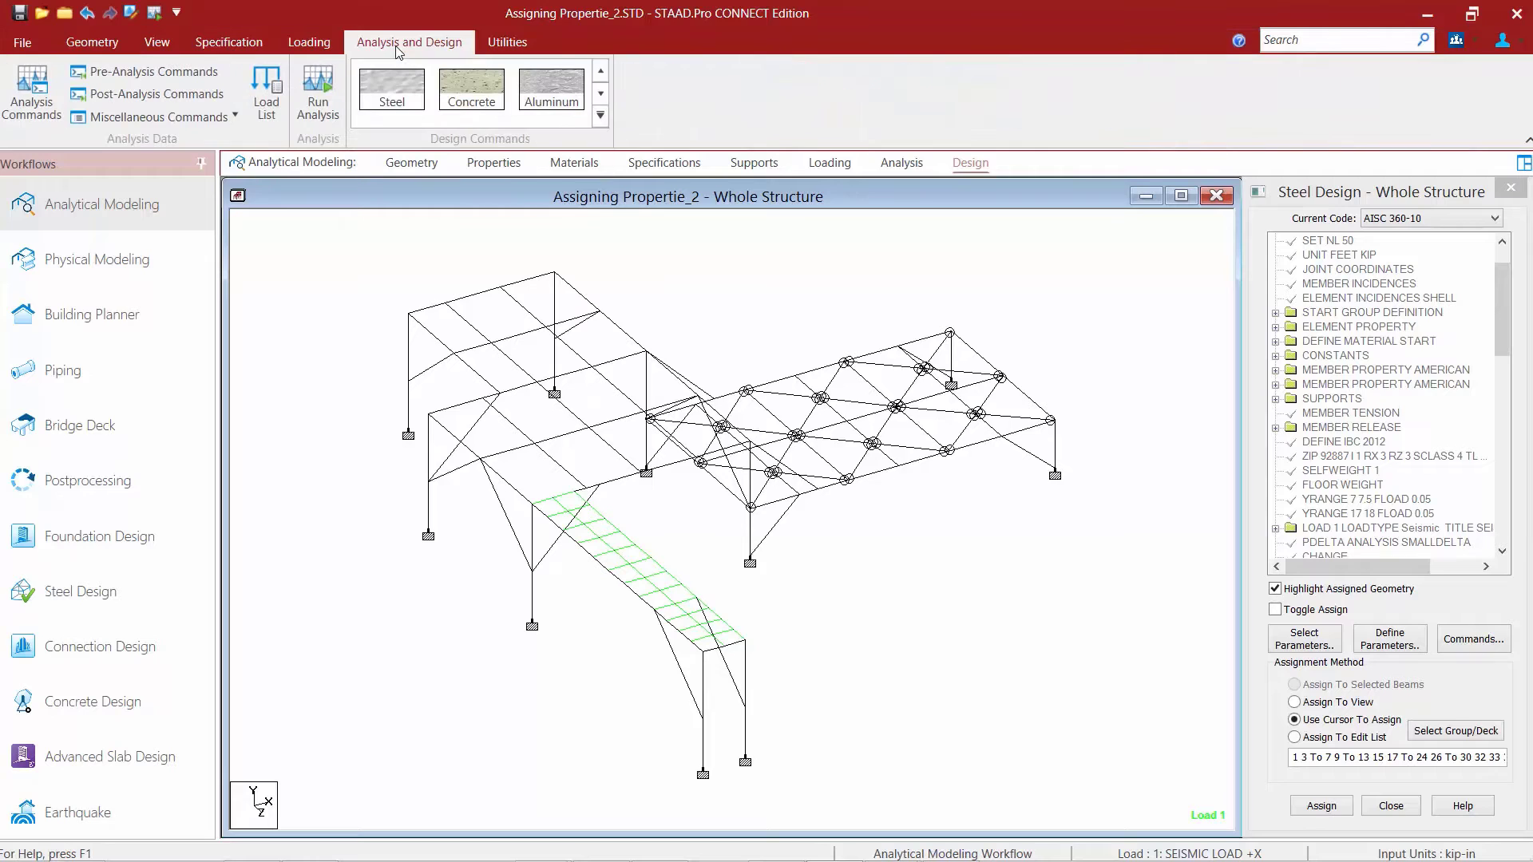
pyautogui.click(324, 100)
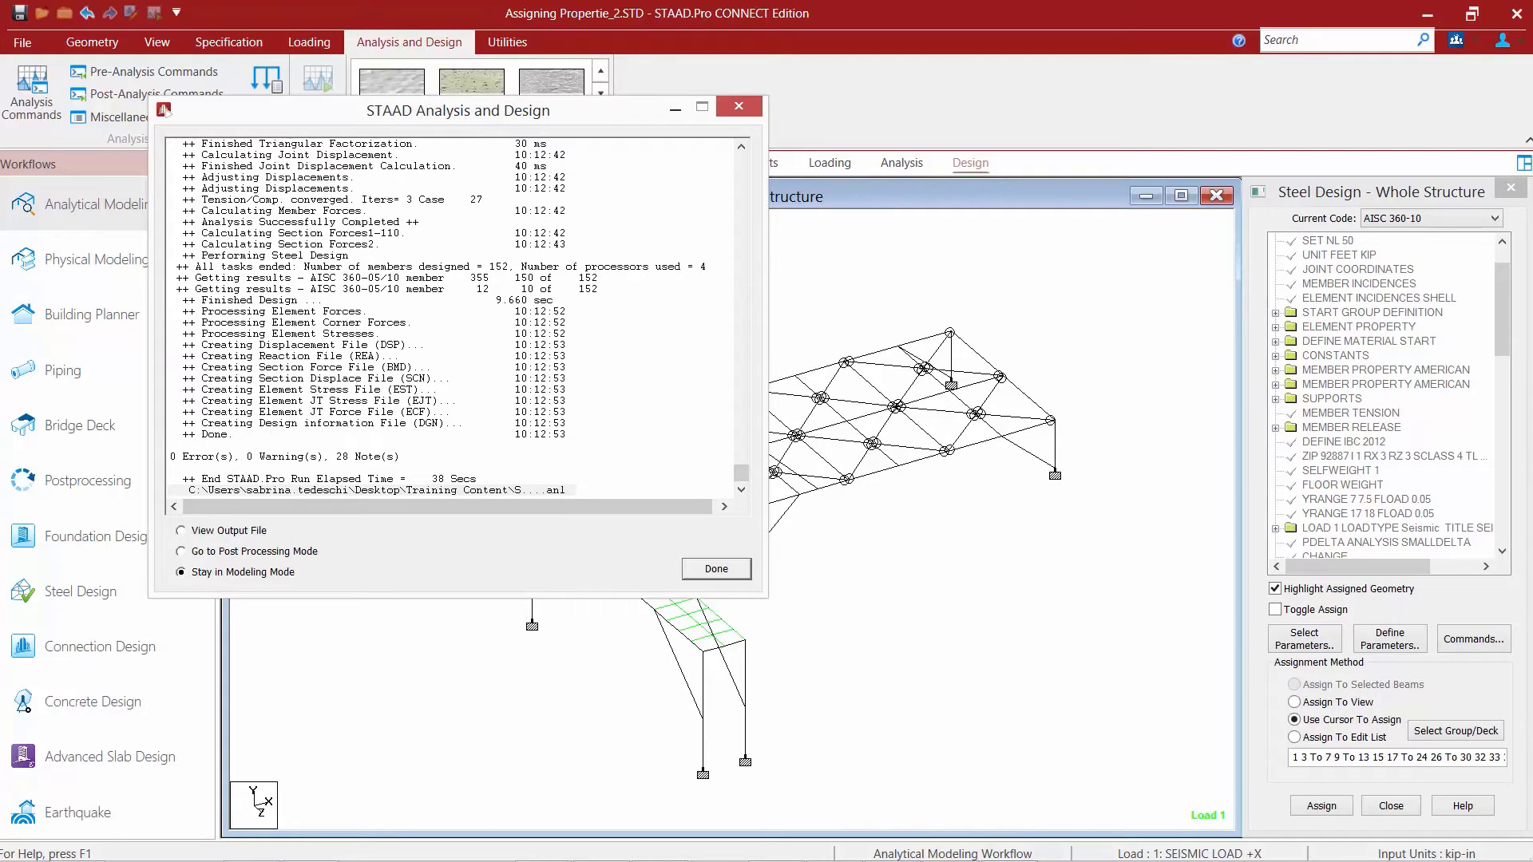
# Check the run's error and warning summary, and open the output file at the steel design results.
pyautogui.tripleClick(307, 458)
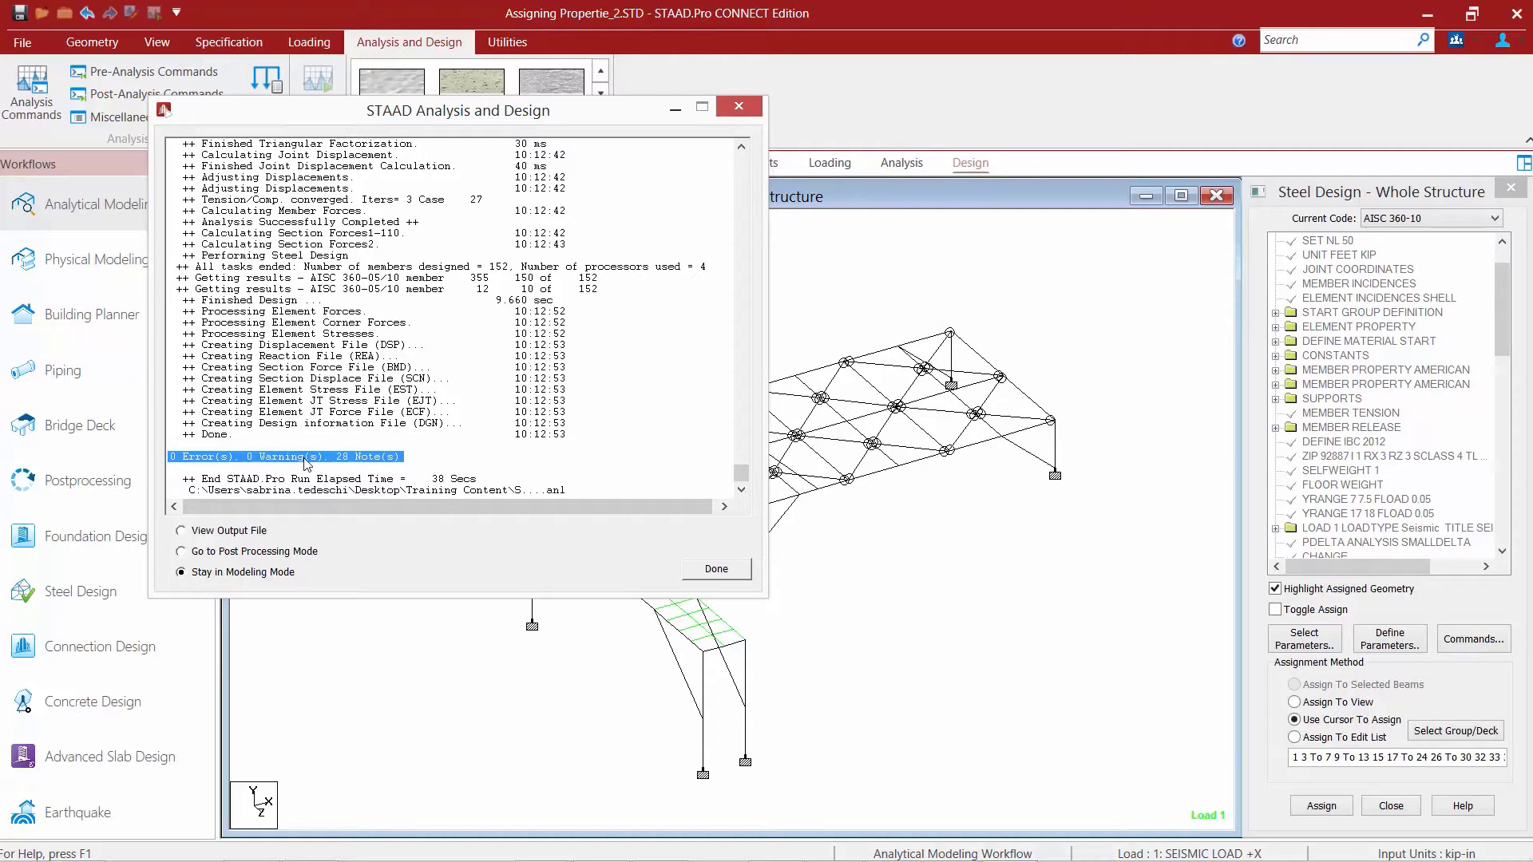
pyautogui.click(184, 532)
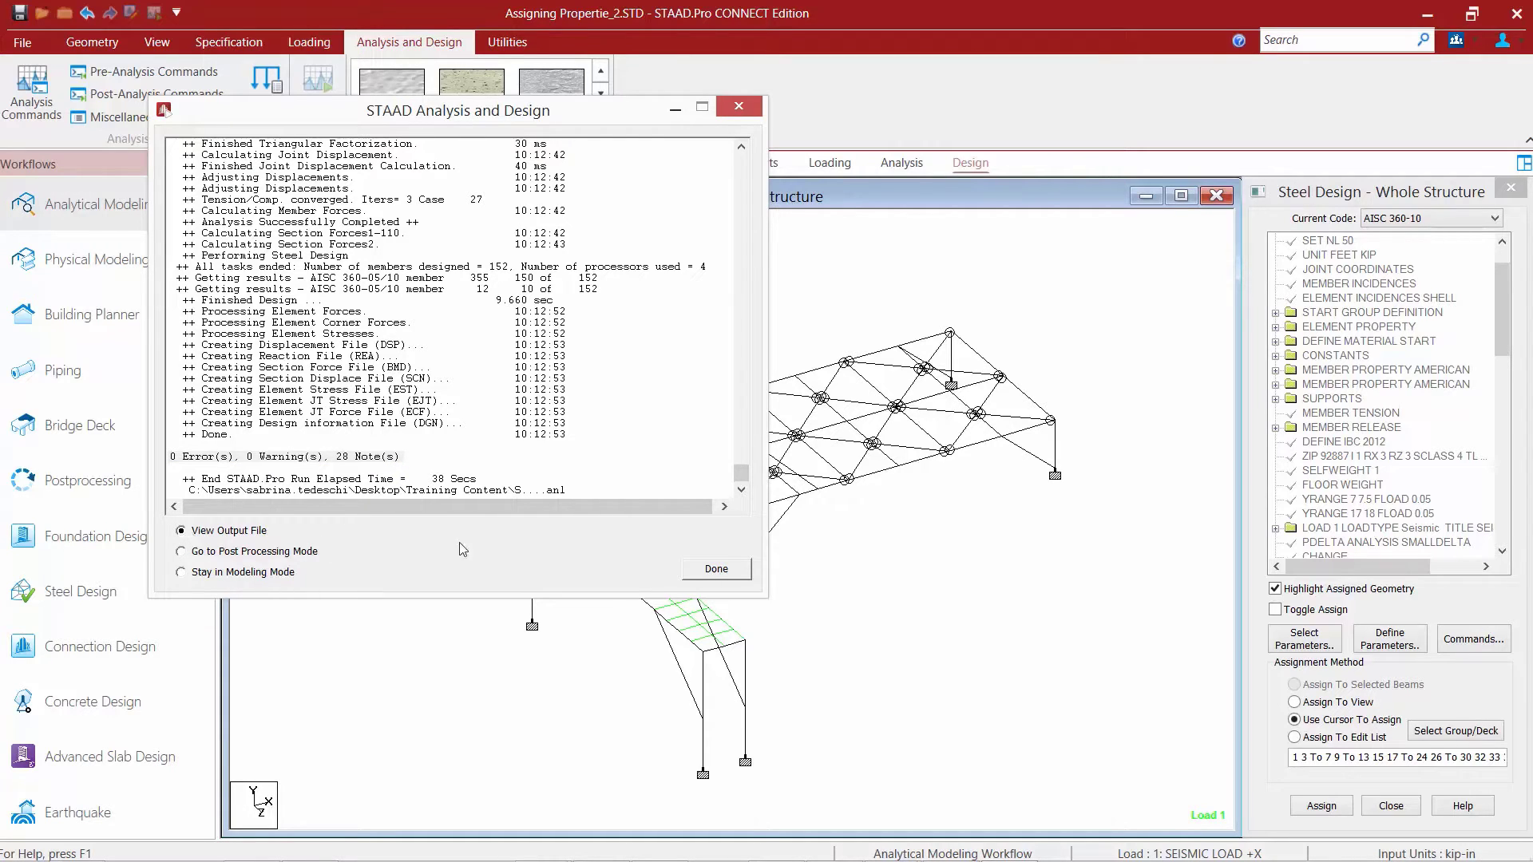
pyautogui.click(716, 569)
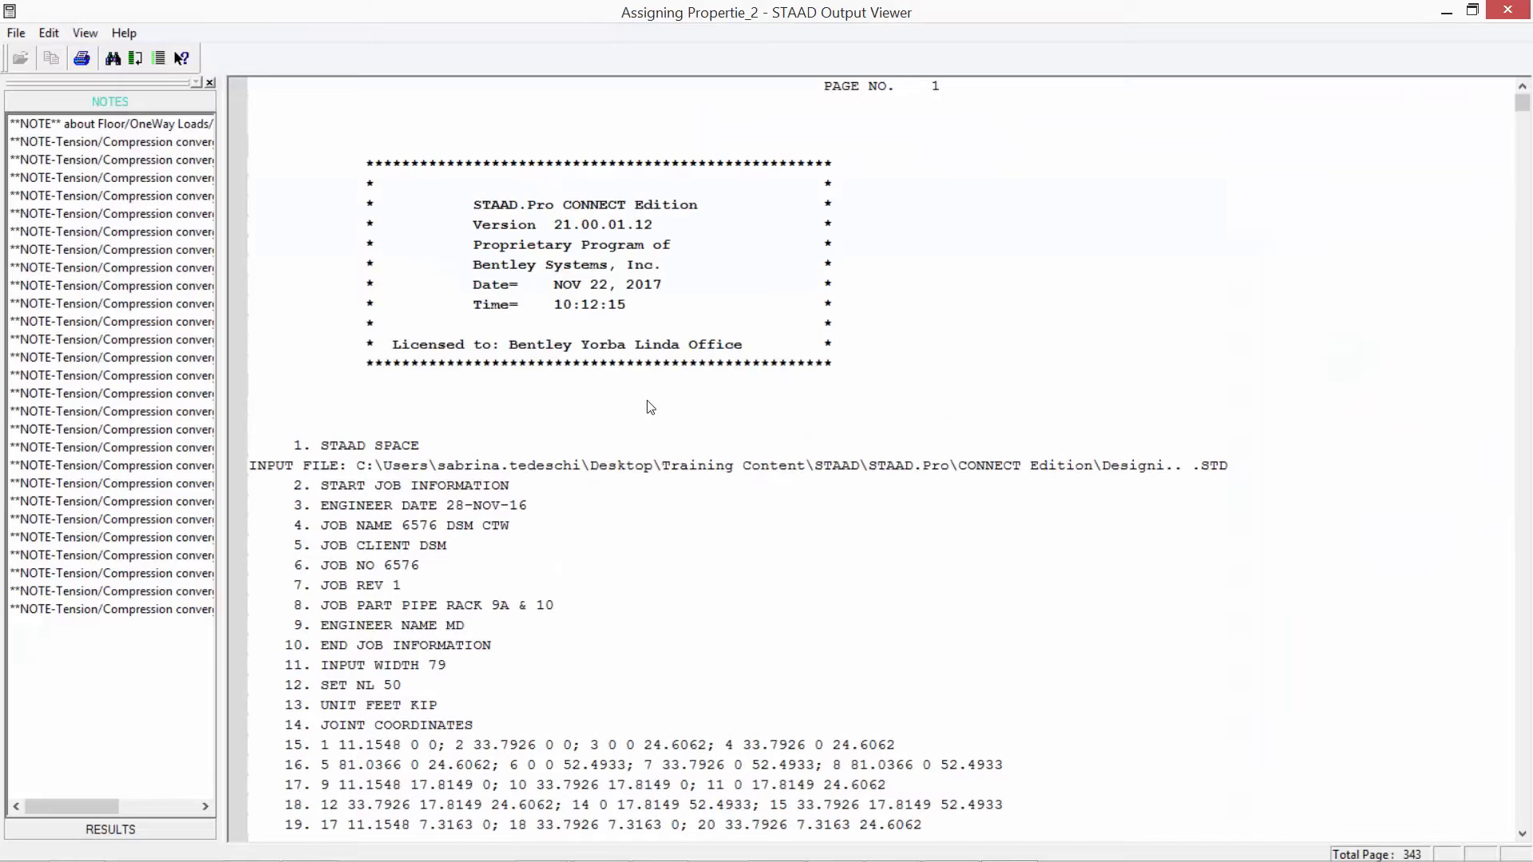
pyautogui.click(156, 832)
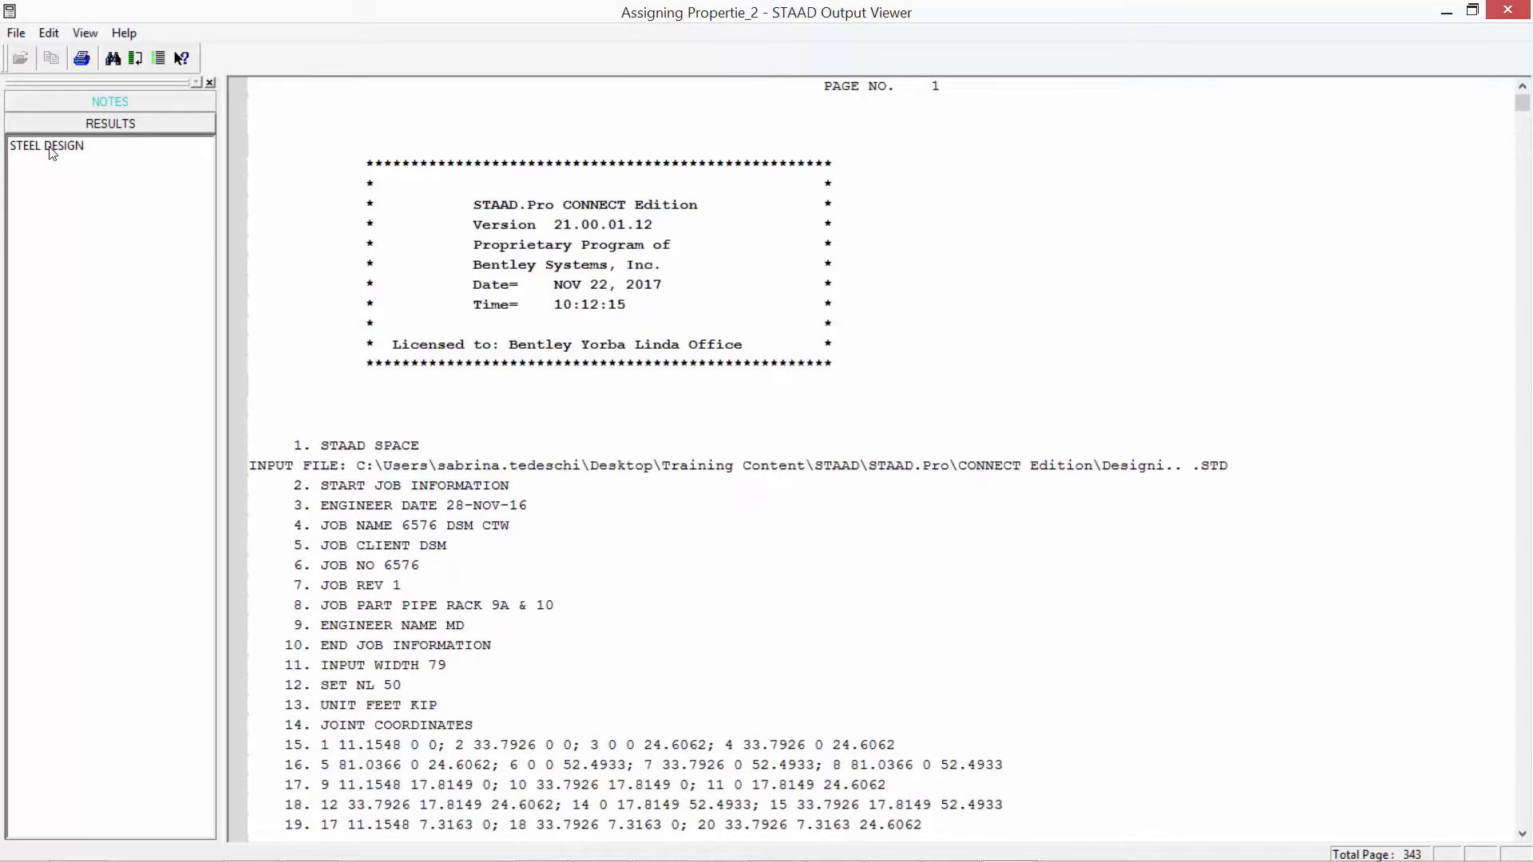
pyautogui.click(49, 149)
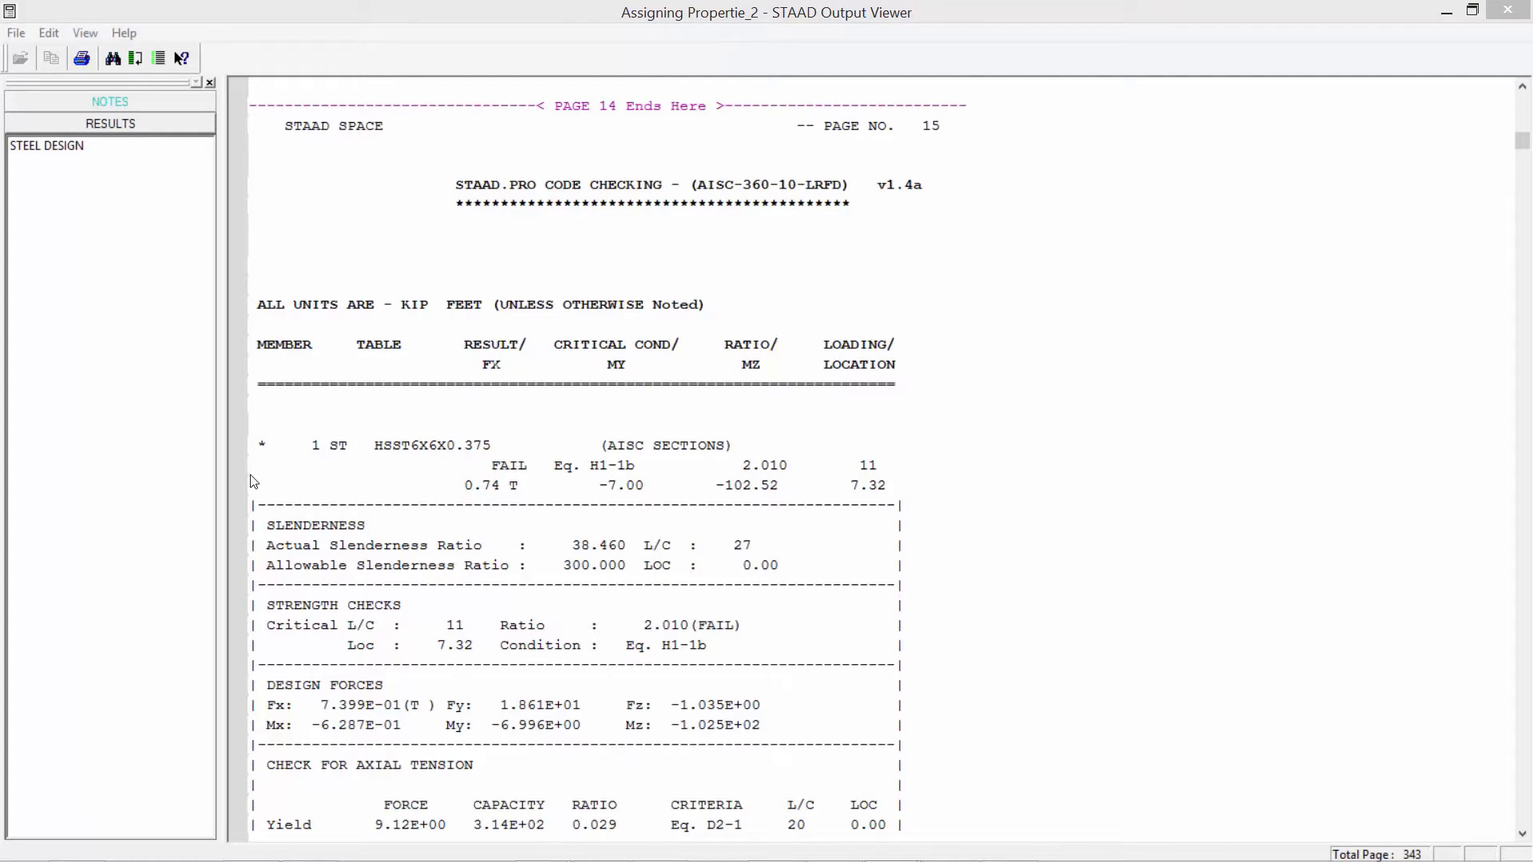
# Examine the AISC code check results of members 1 and 3, including result, critical condition, ratio, slenderness and shear checks.
pyautogui.click(410, 447)
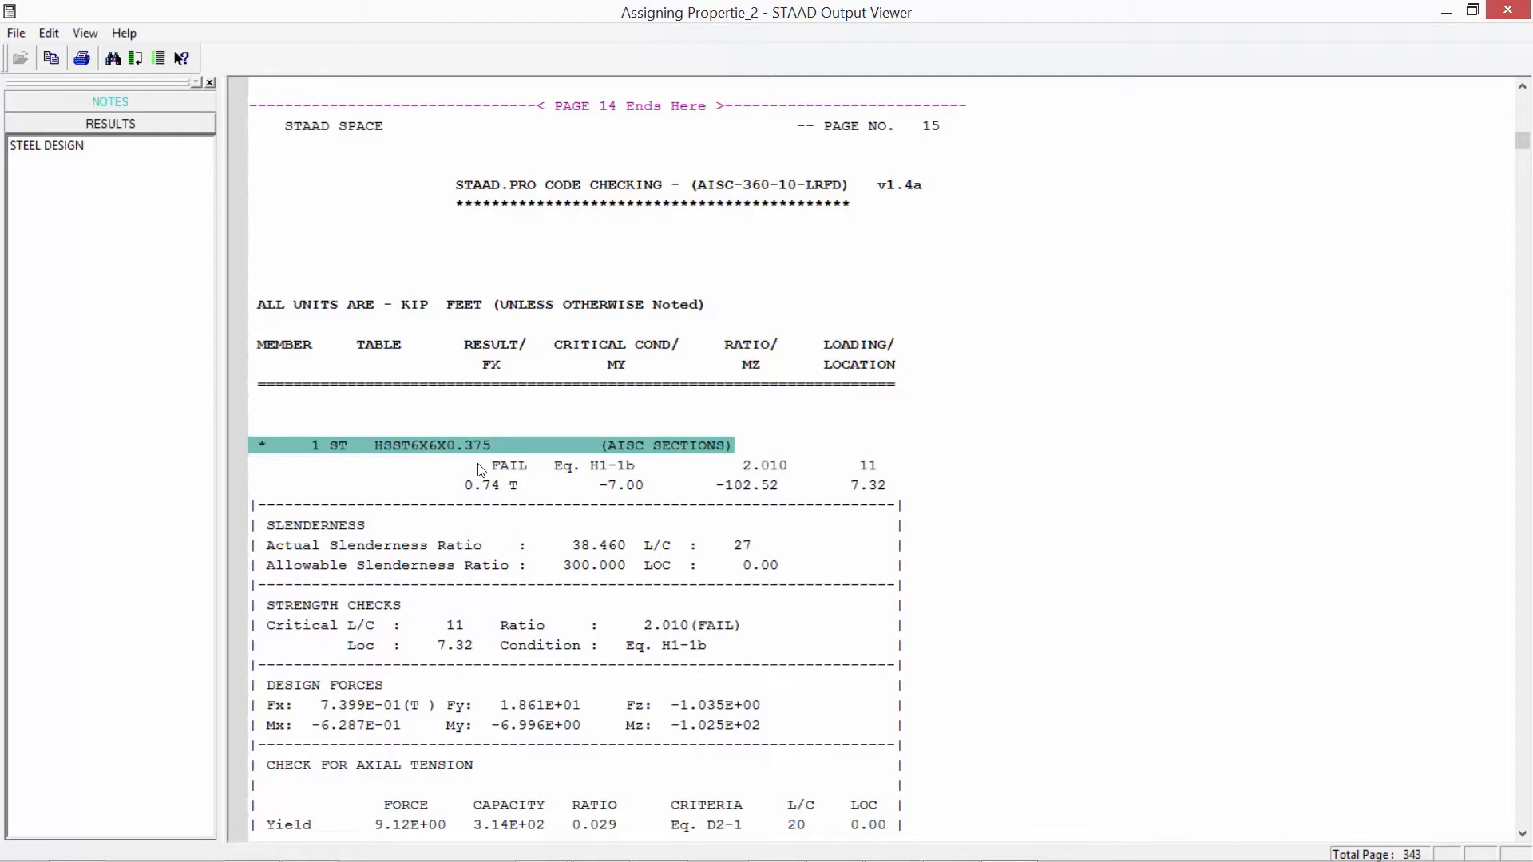
pyautogui.press('Down')
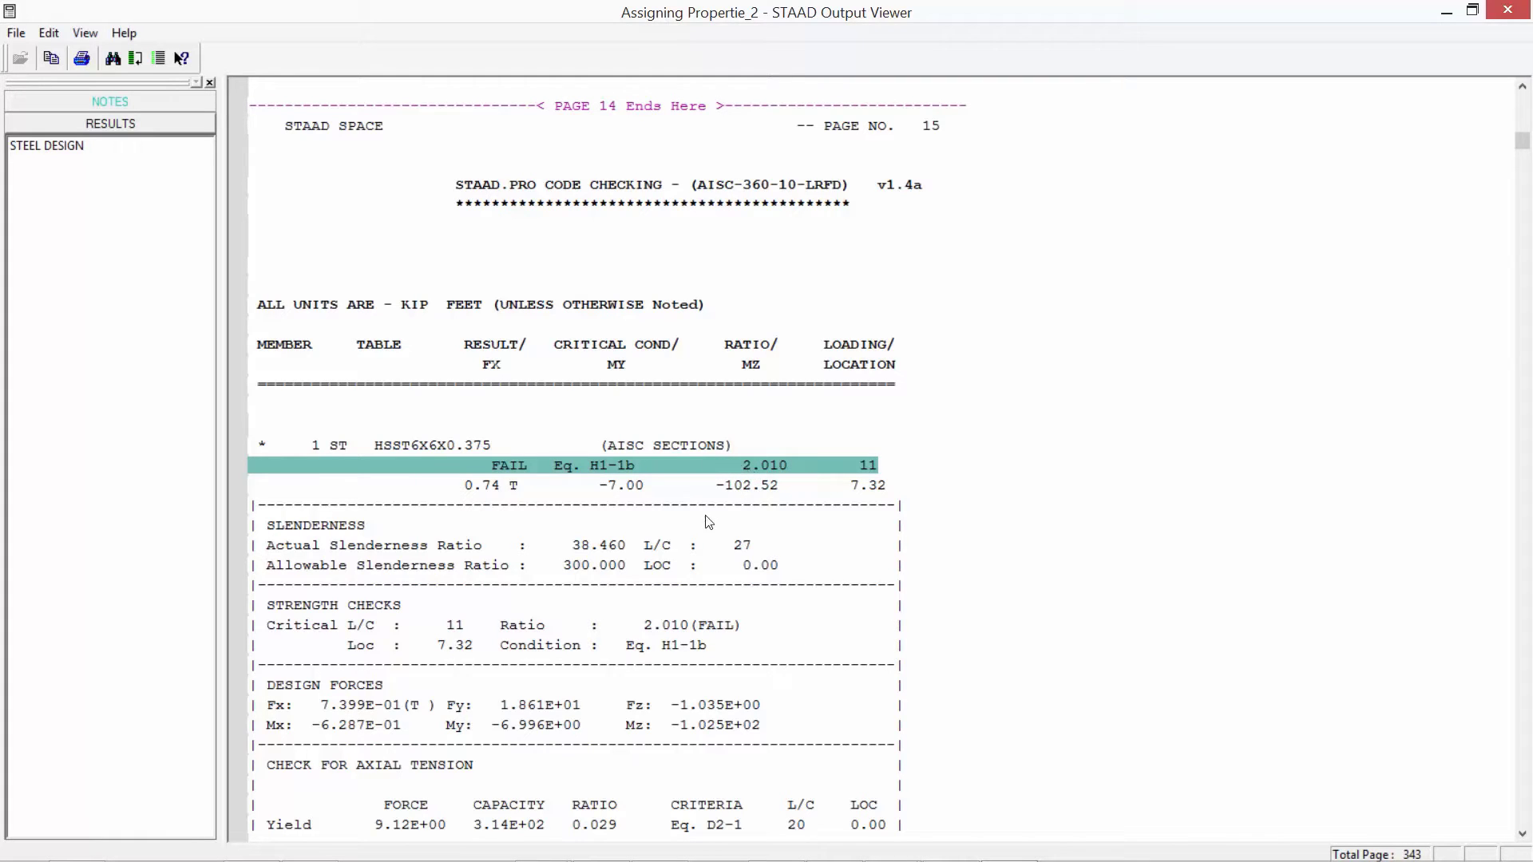
pyautogui.click(621, 525)
pyautogui.scroll(-4, 619, 523)
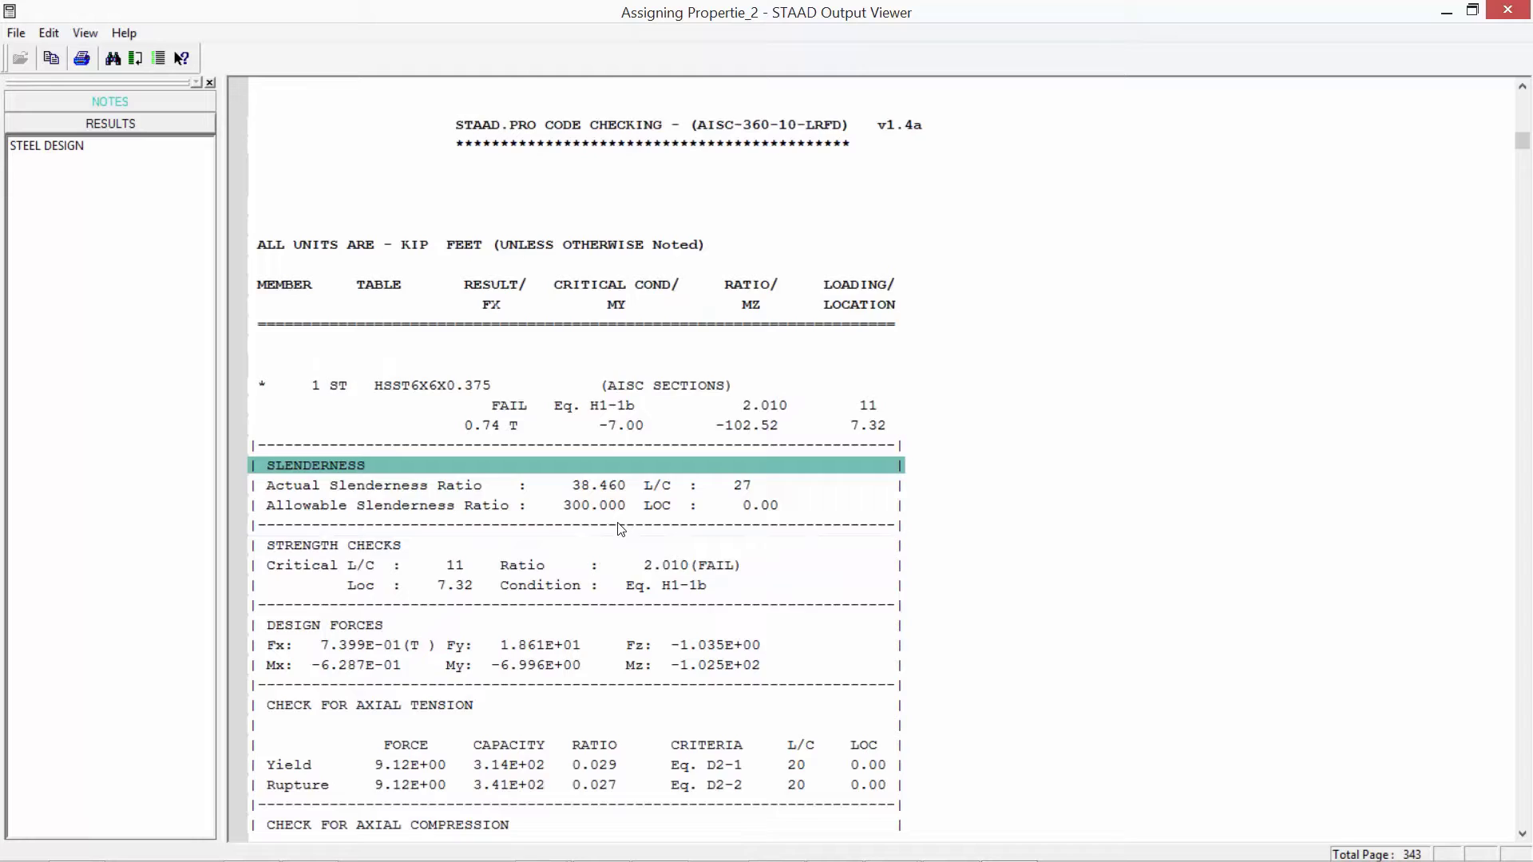
pyautogui.scroll(-3, 625, 532)
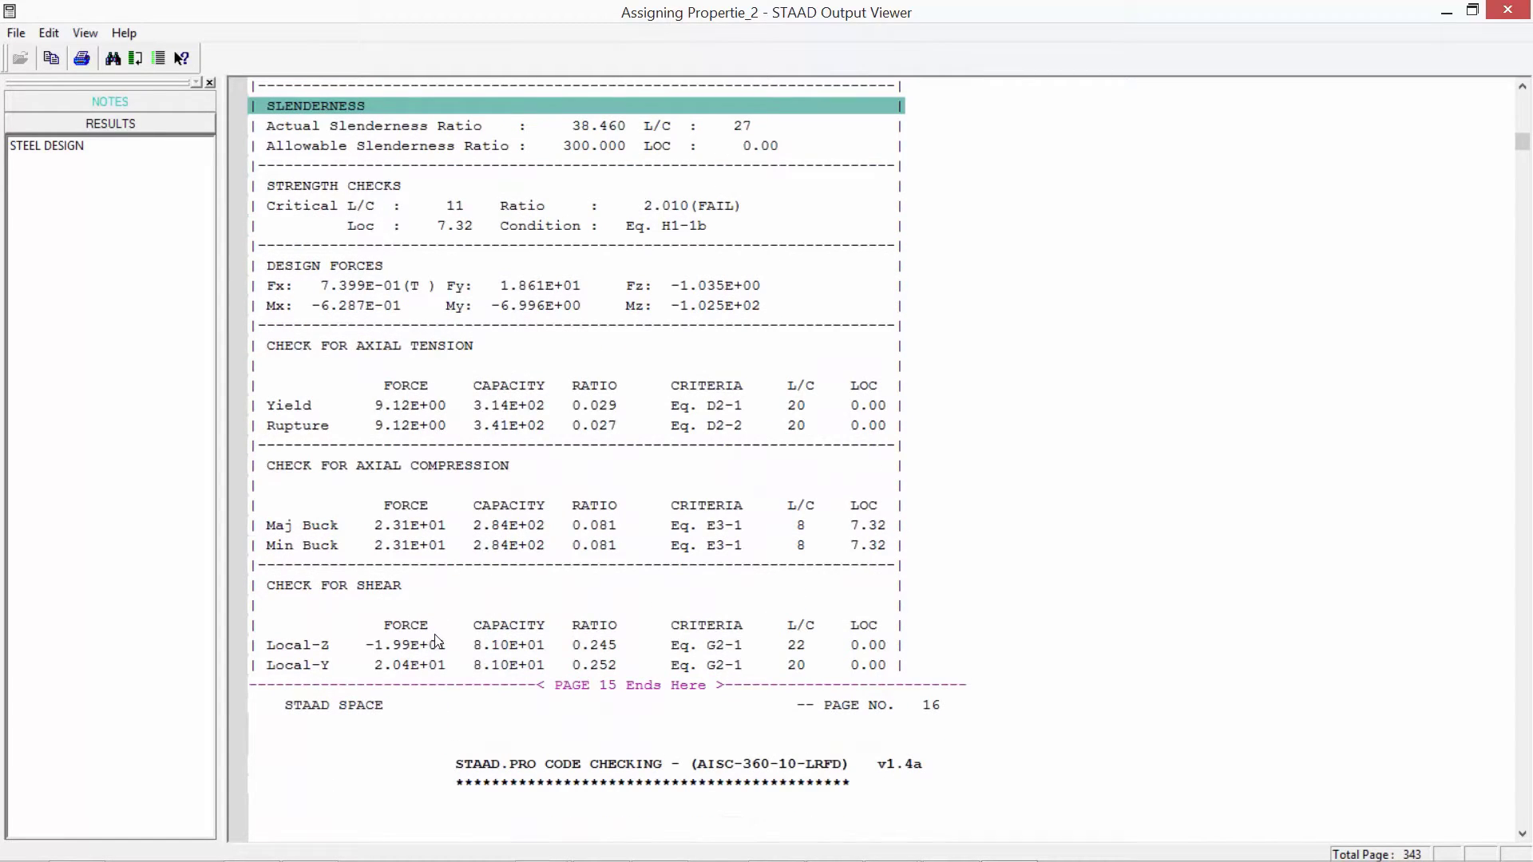
pyautogui.click(439, 673)
pyautogui.scroll(-13, 438, 675)
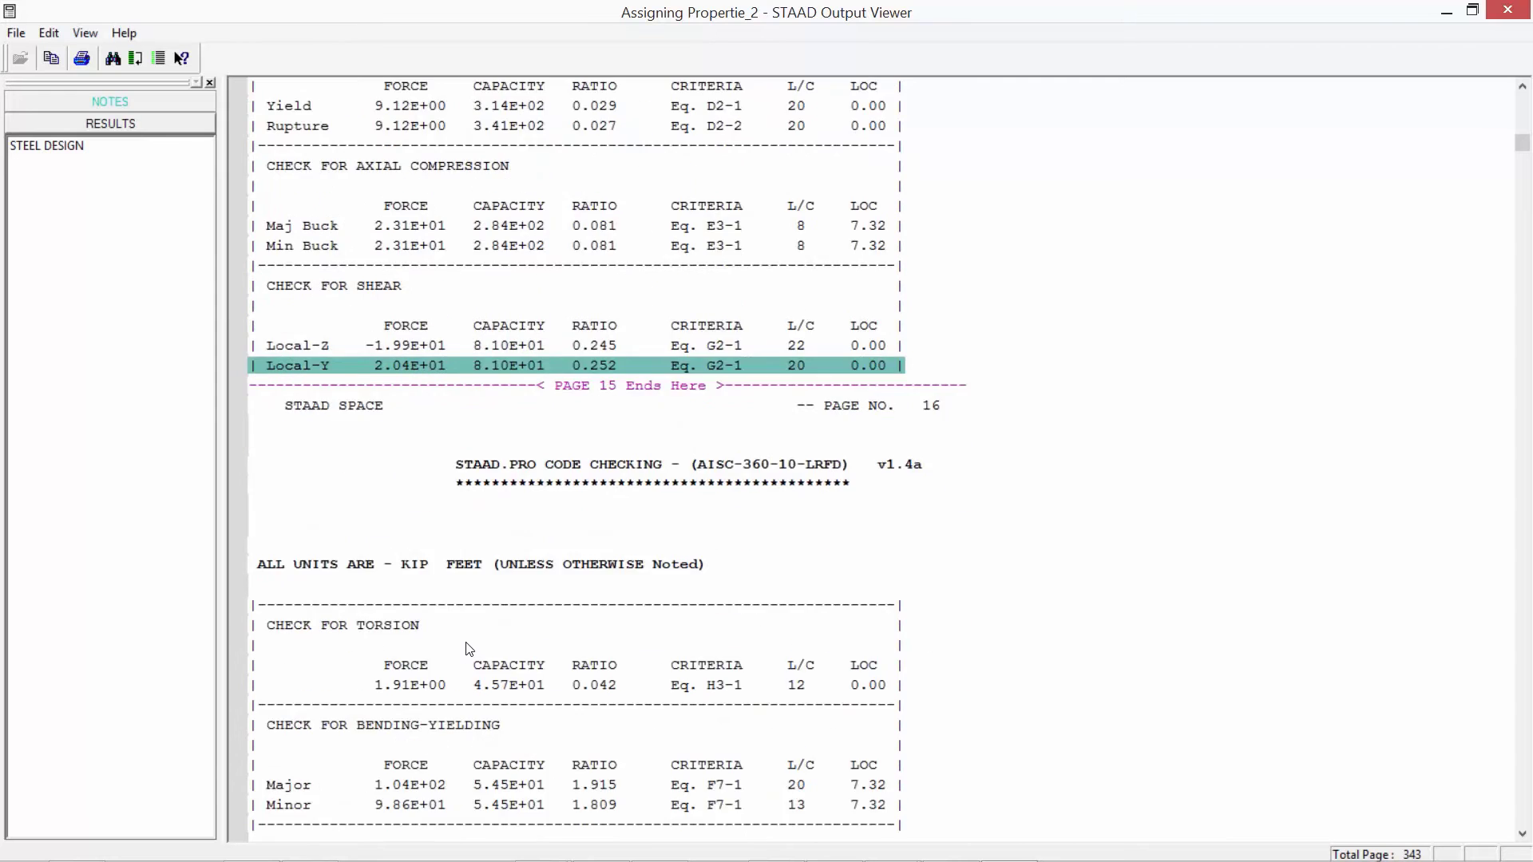
pyautogui.scroll(-5, 469, 642)
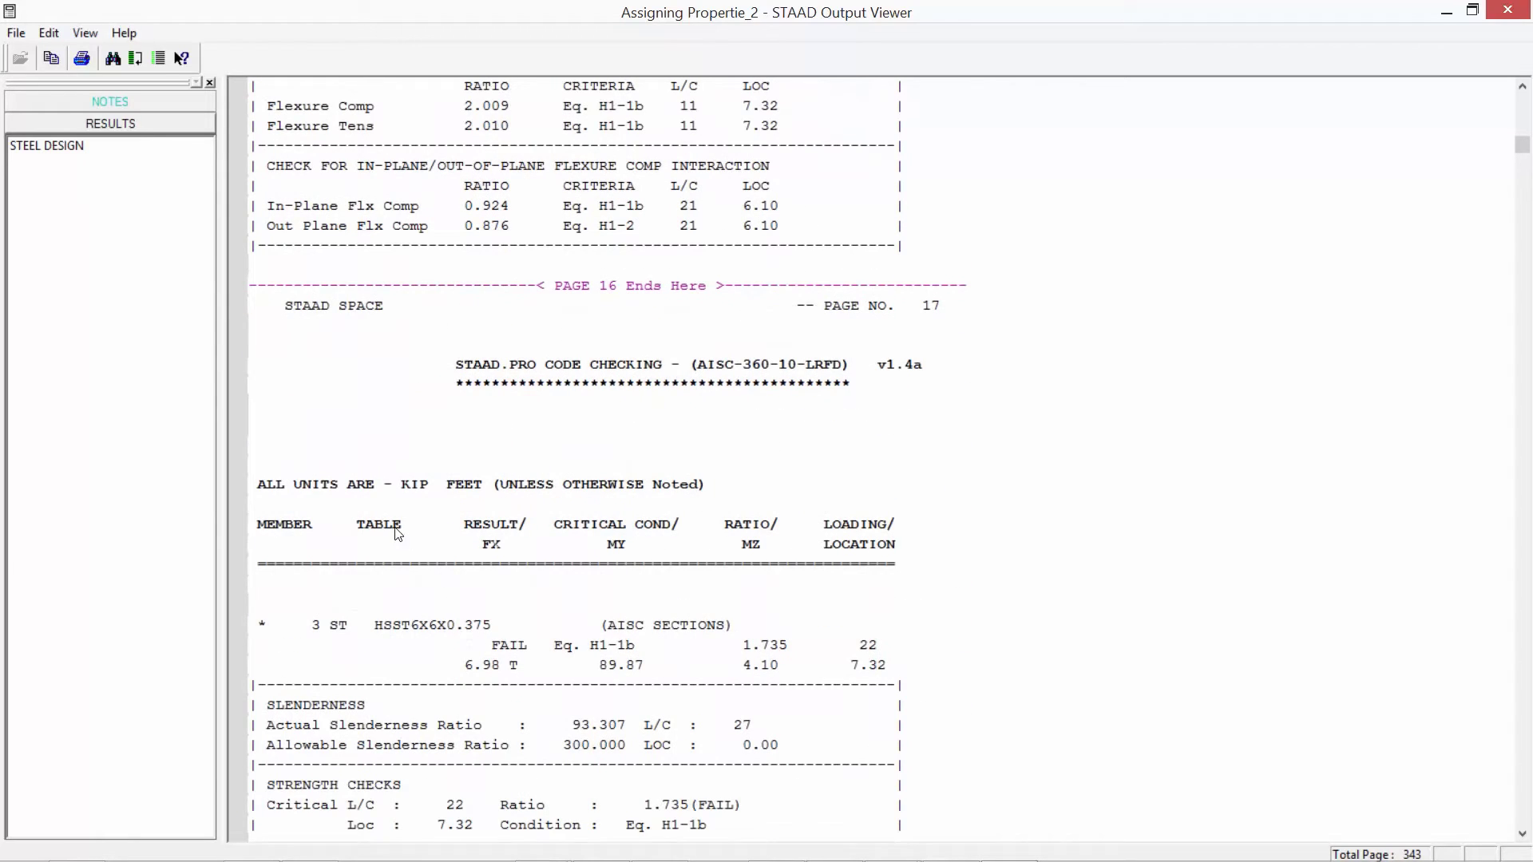
pyautogui.click(440, 633)
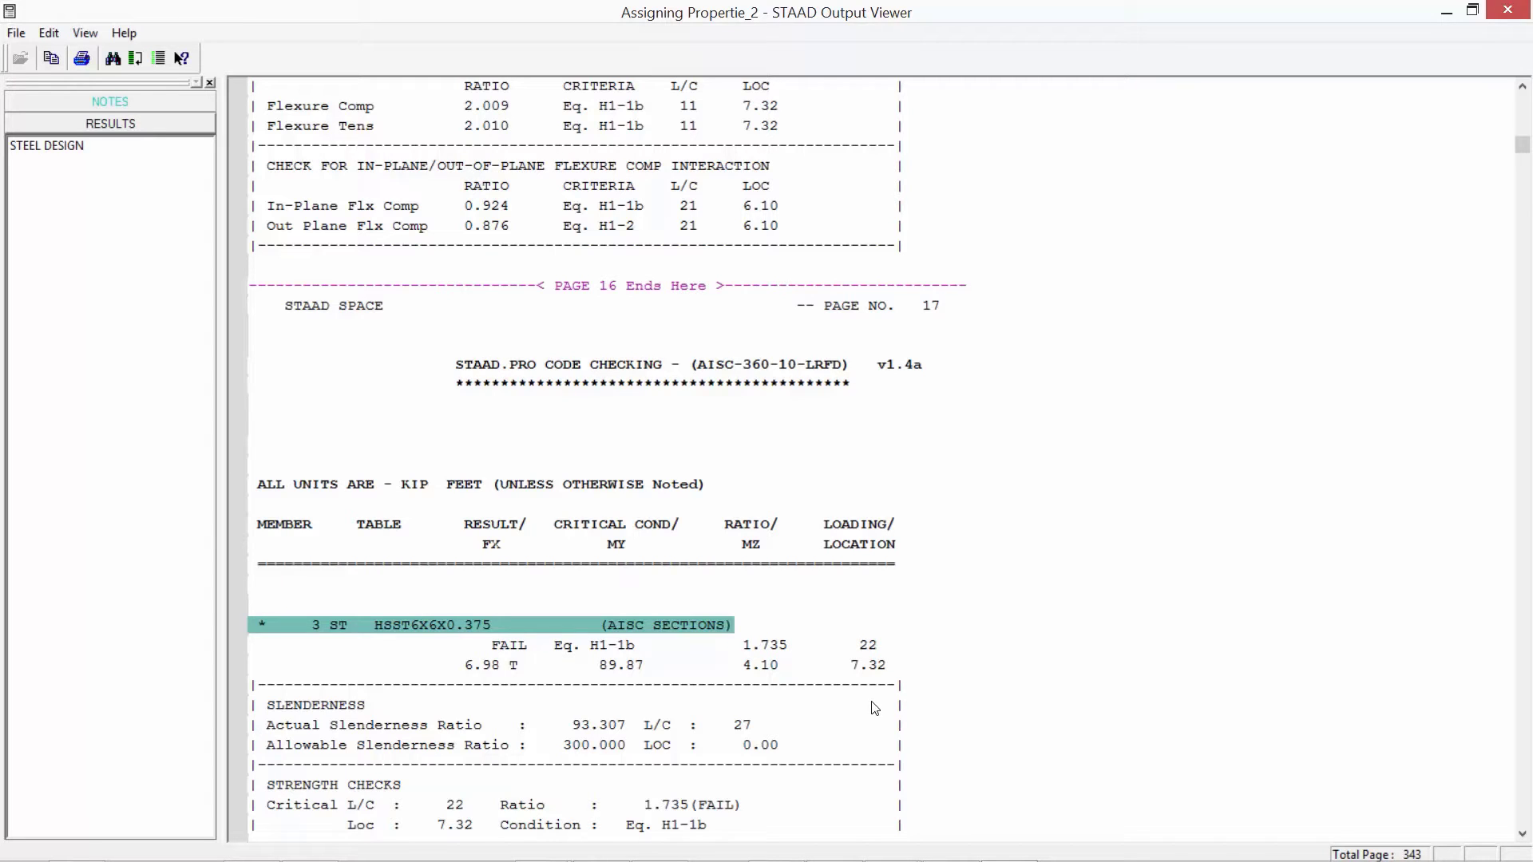
pyautogui.click(511, 650)
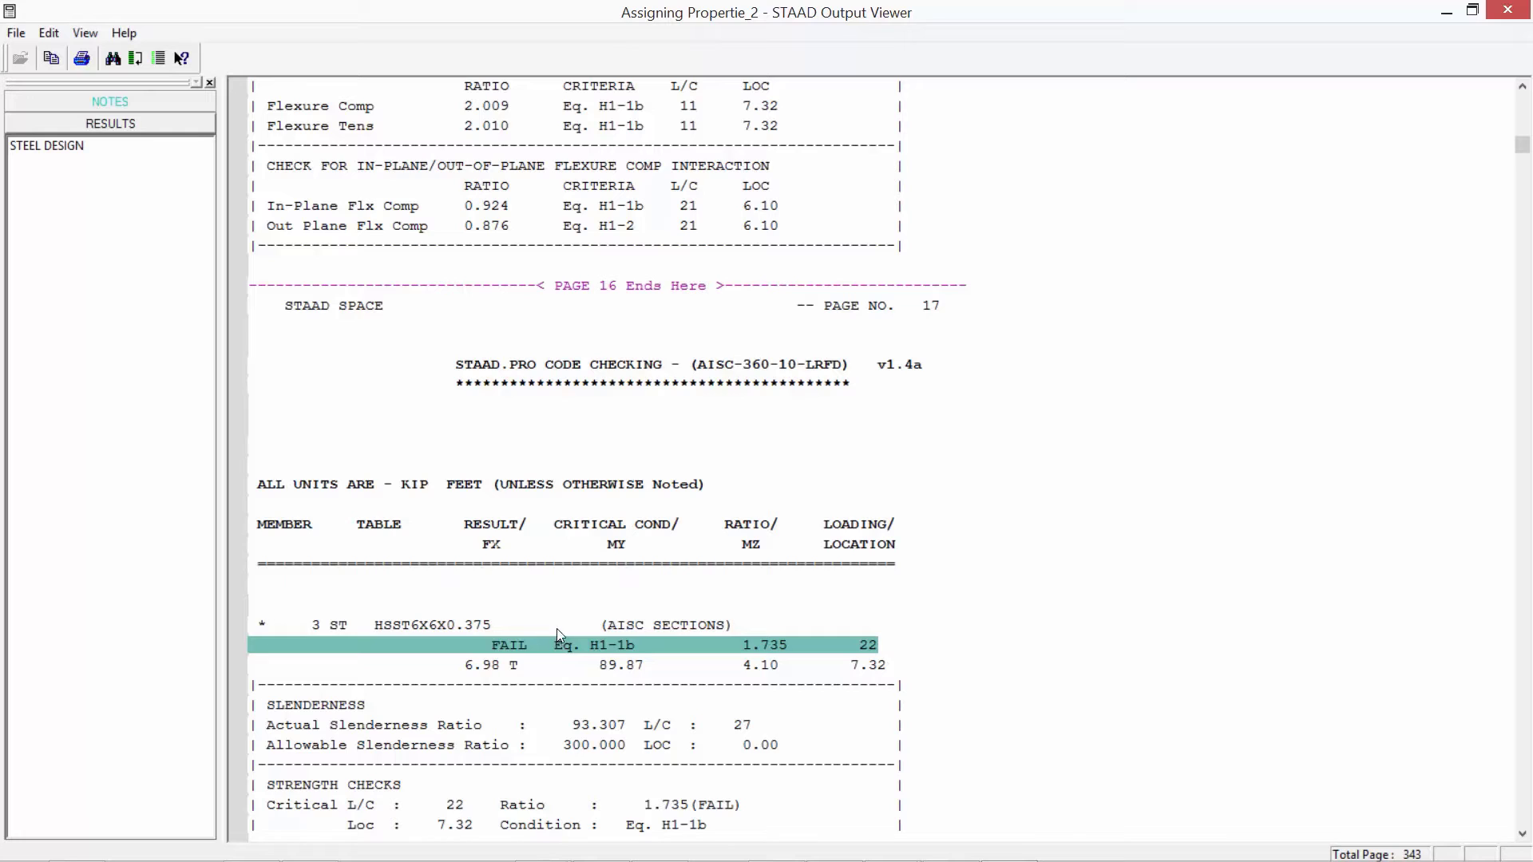
# Search the output file downward for "fail" and go through the successive matches.
pyautogui.click(113, 59)
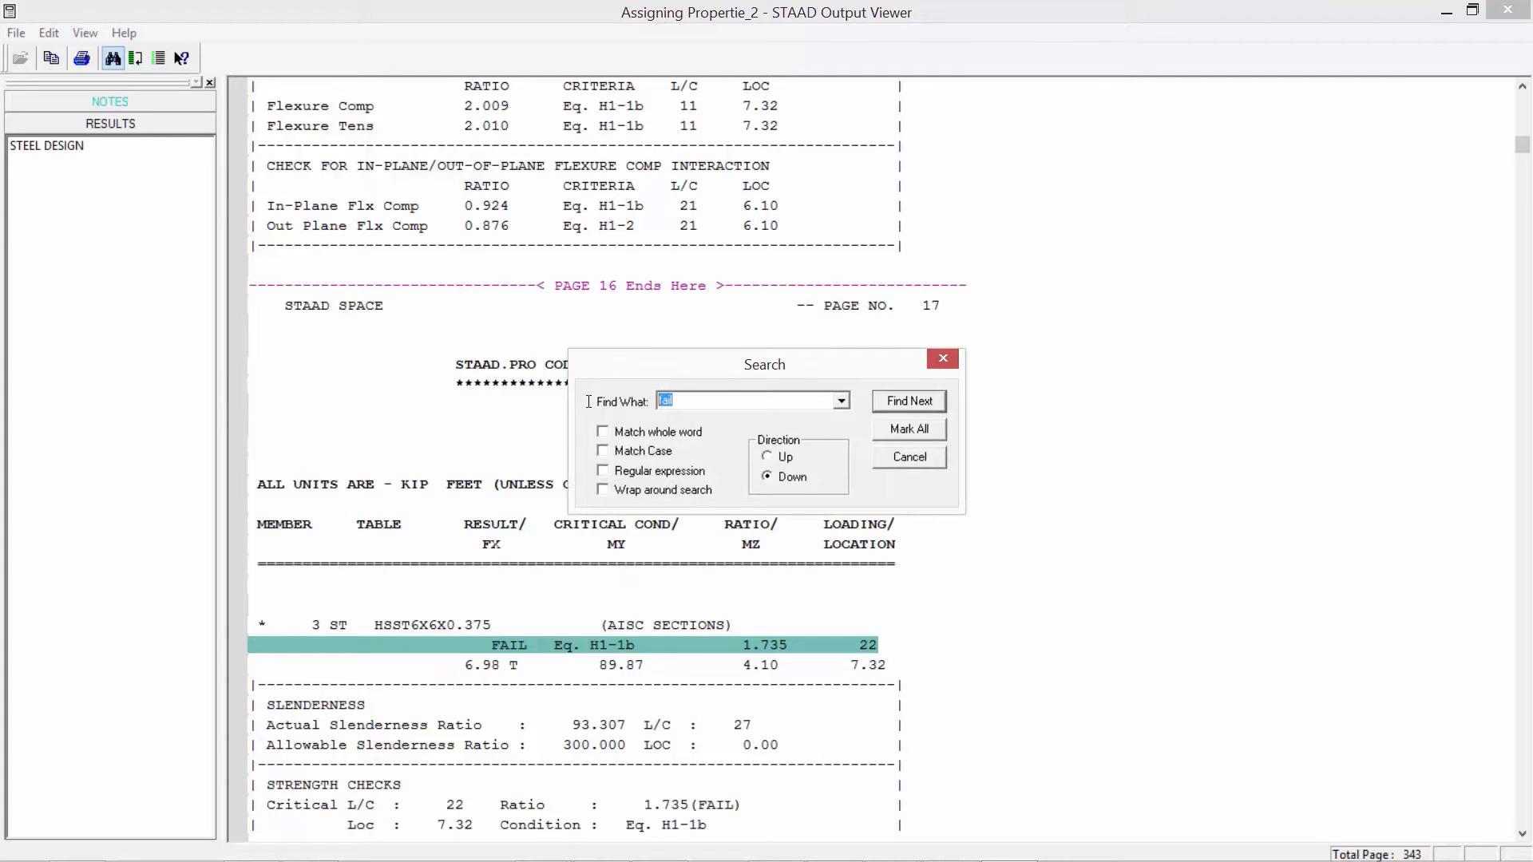
pyautogui.write('fail')
pyautogui.click(899, 401)
pyautogui.press('Return')
pyautogui.press('Return')
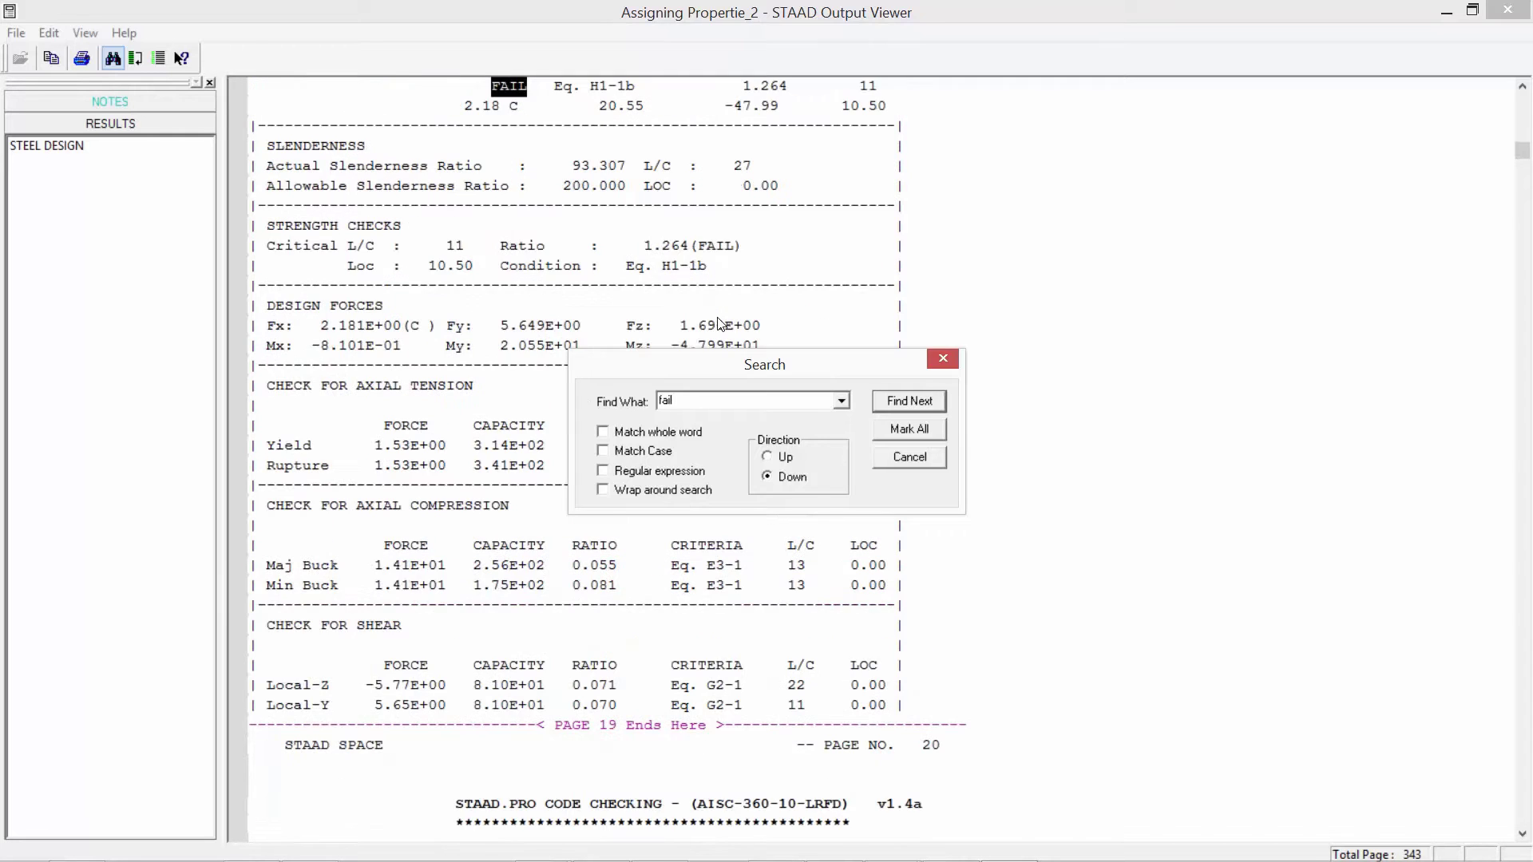
pyautogui.press('Return')
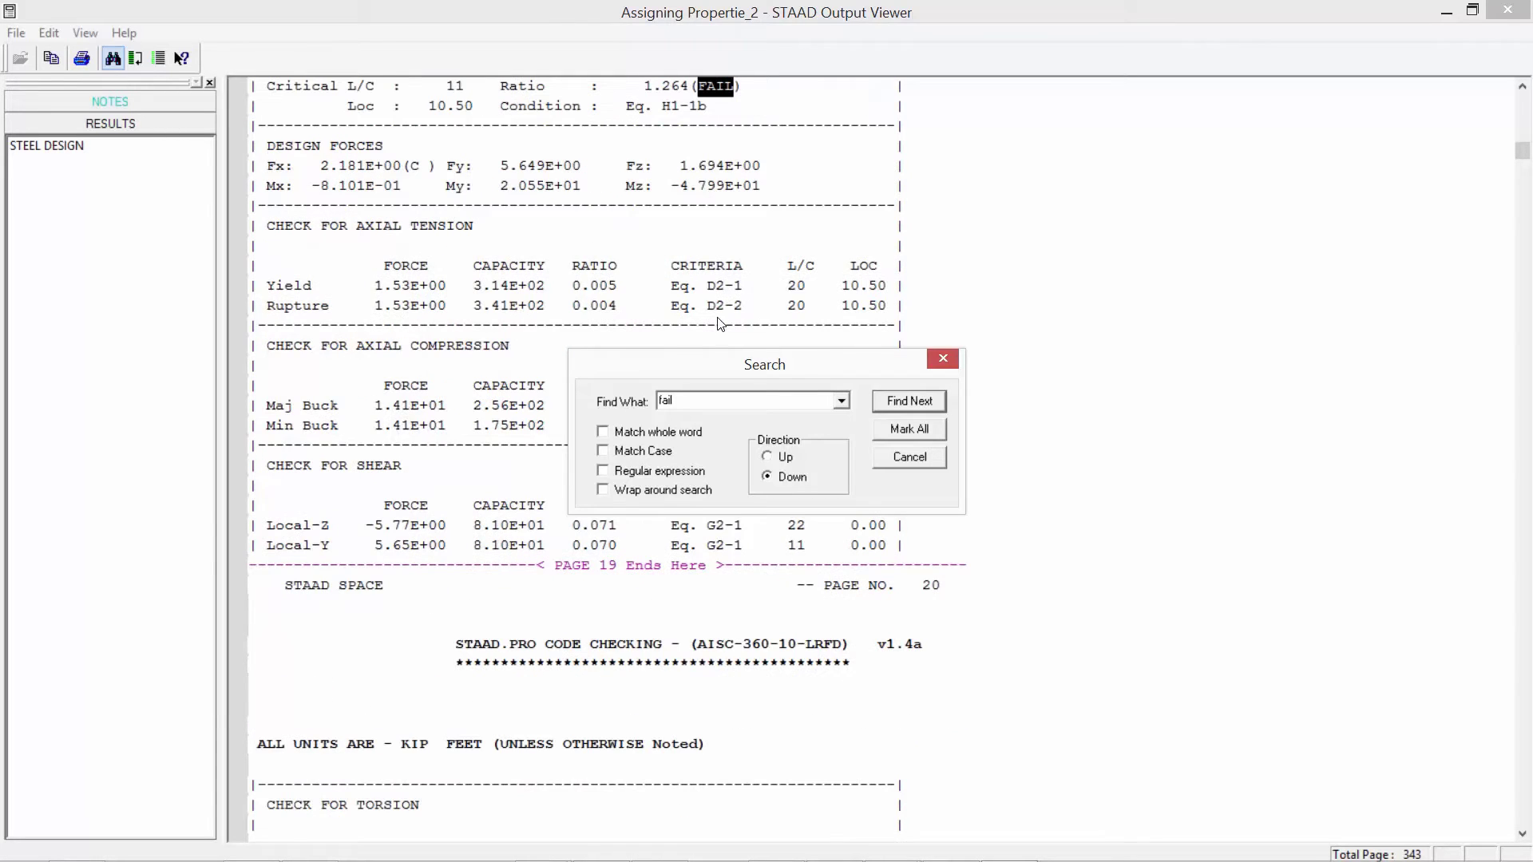
pyautogui.press('Return')
pyautogui.press('Return')
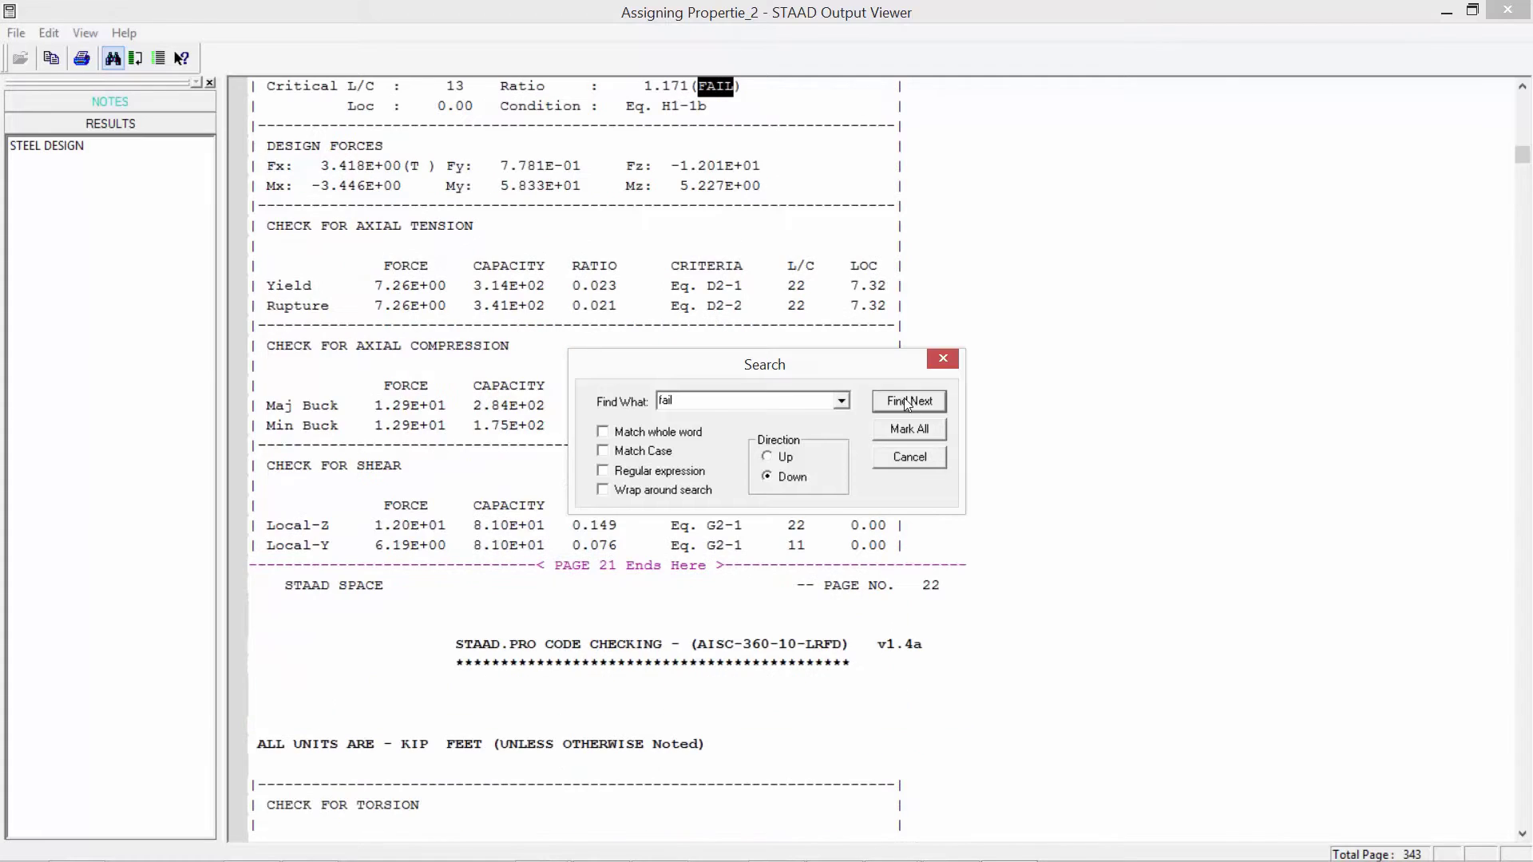
# Close the search and the output file, and switch to the Postprocessing workflow.
pyautogui.click(942, 358)
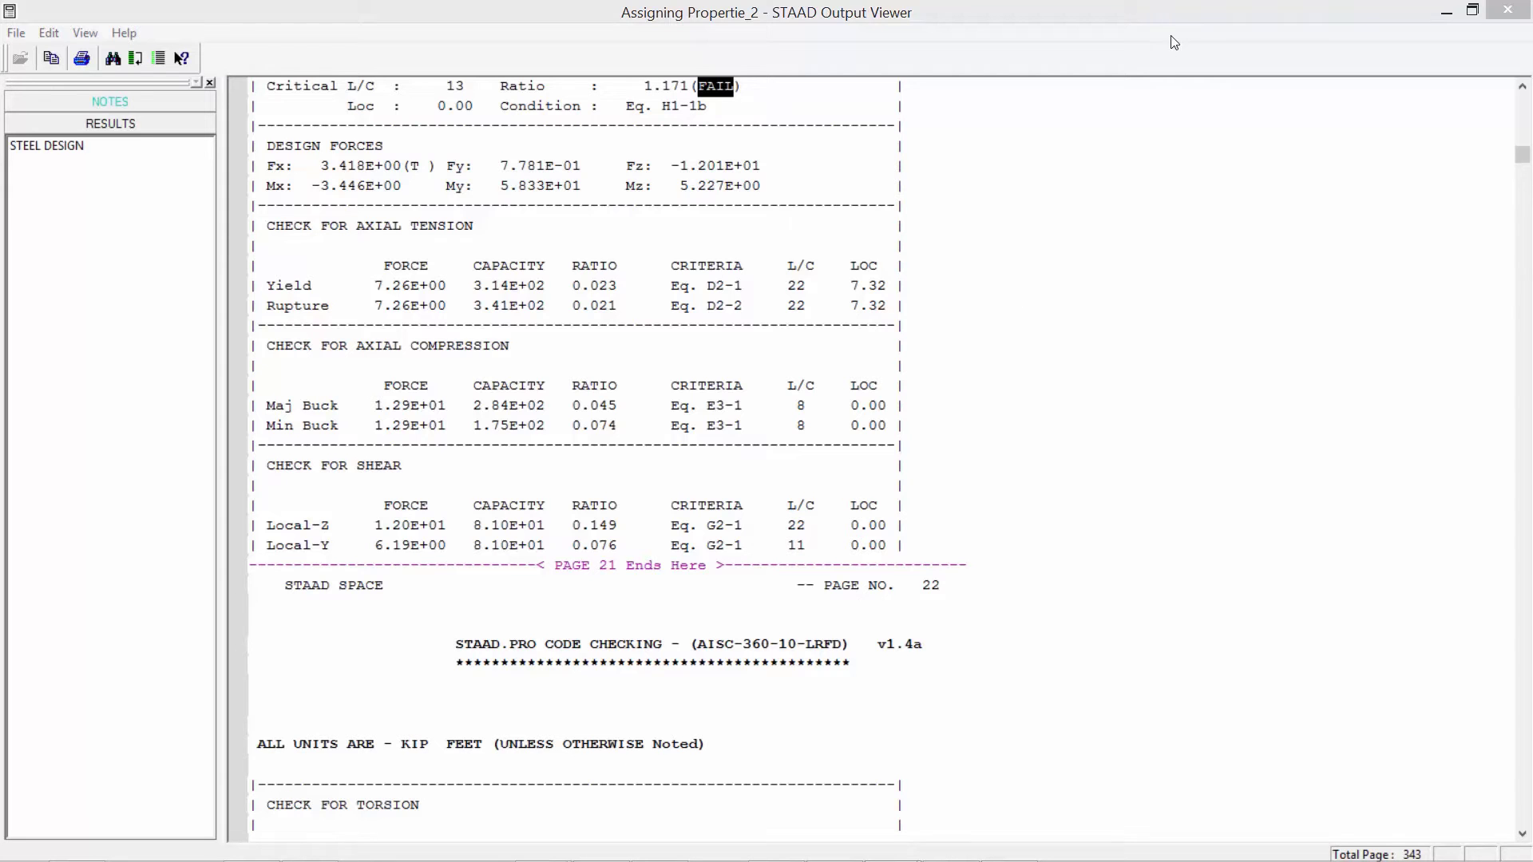
pyautogui.click(1507, 9)
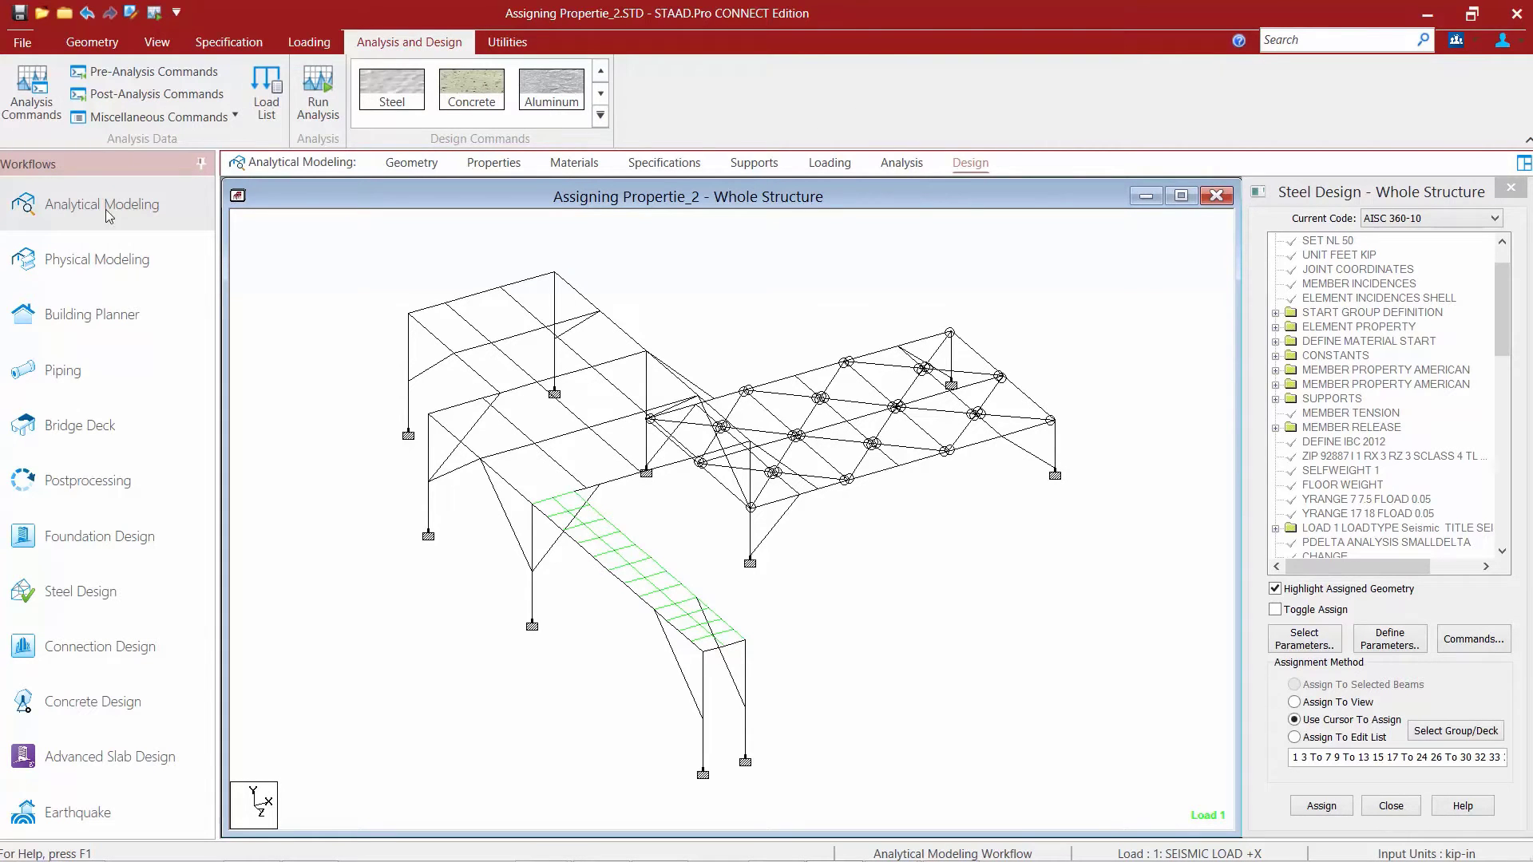
pyautogui.click(60, 485)
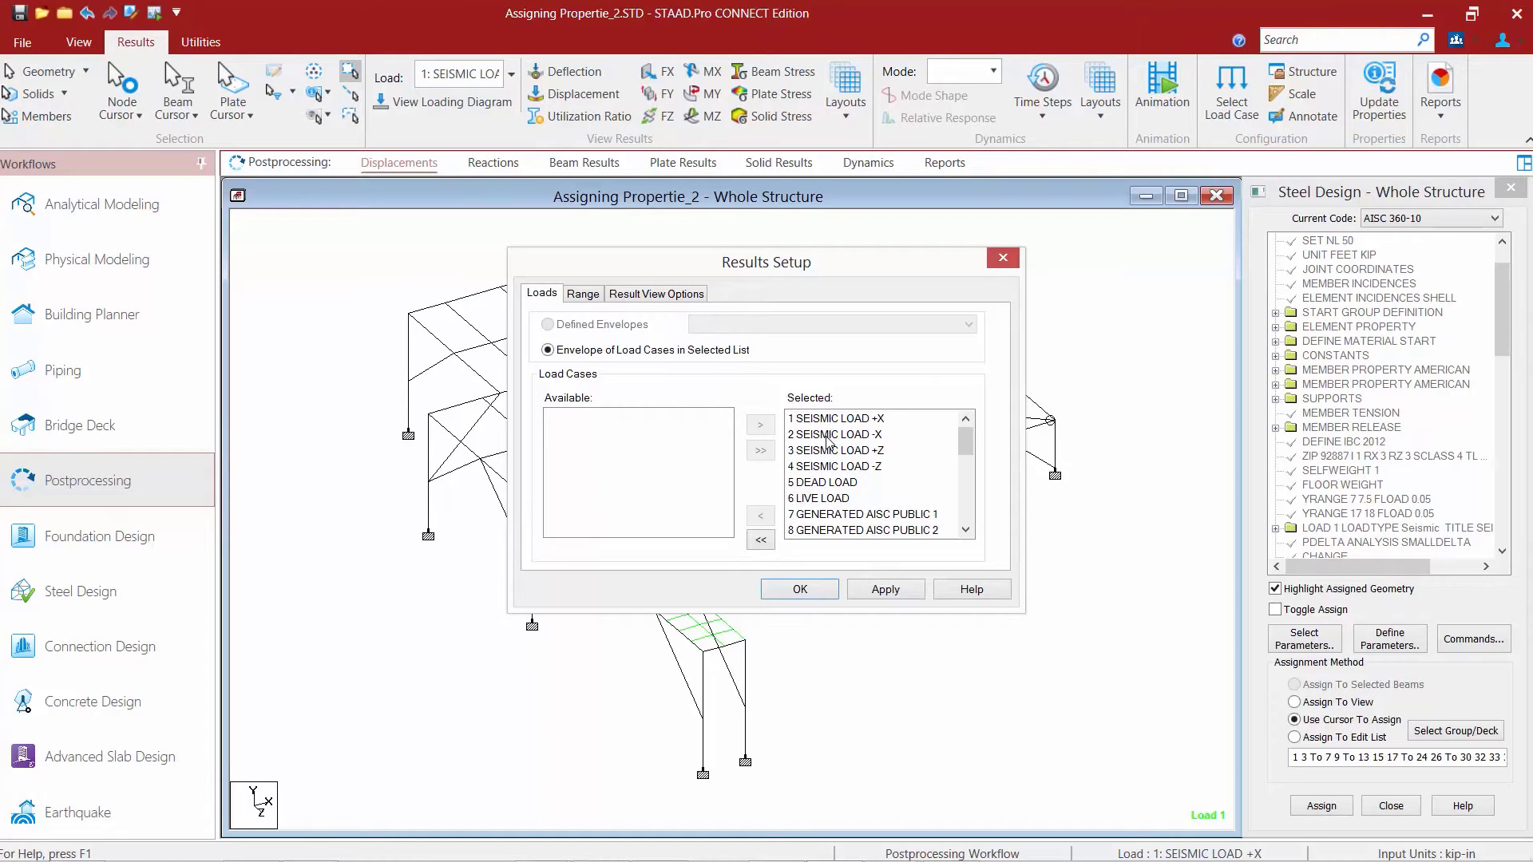
# Enable automatic scaling in the results setup for axial forces, shear, bending, stress and torsion, and apply it with all load cases selected.
pyautogui.click(622, 301)
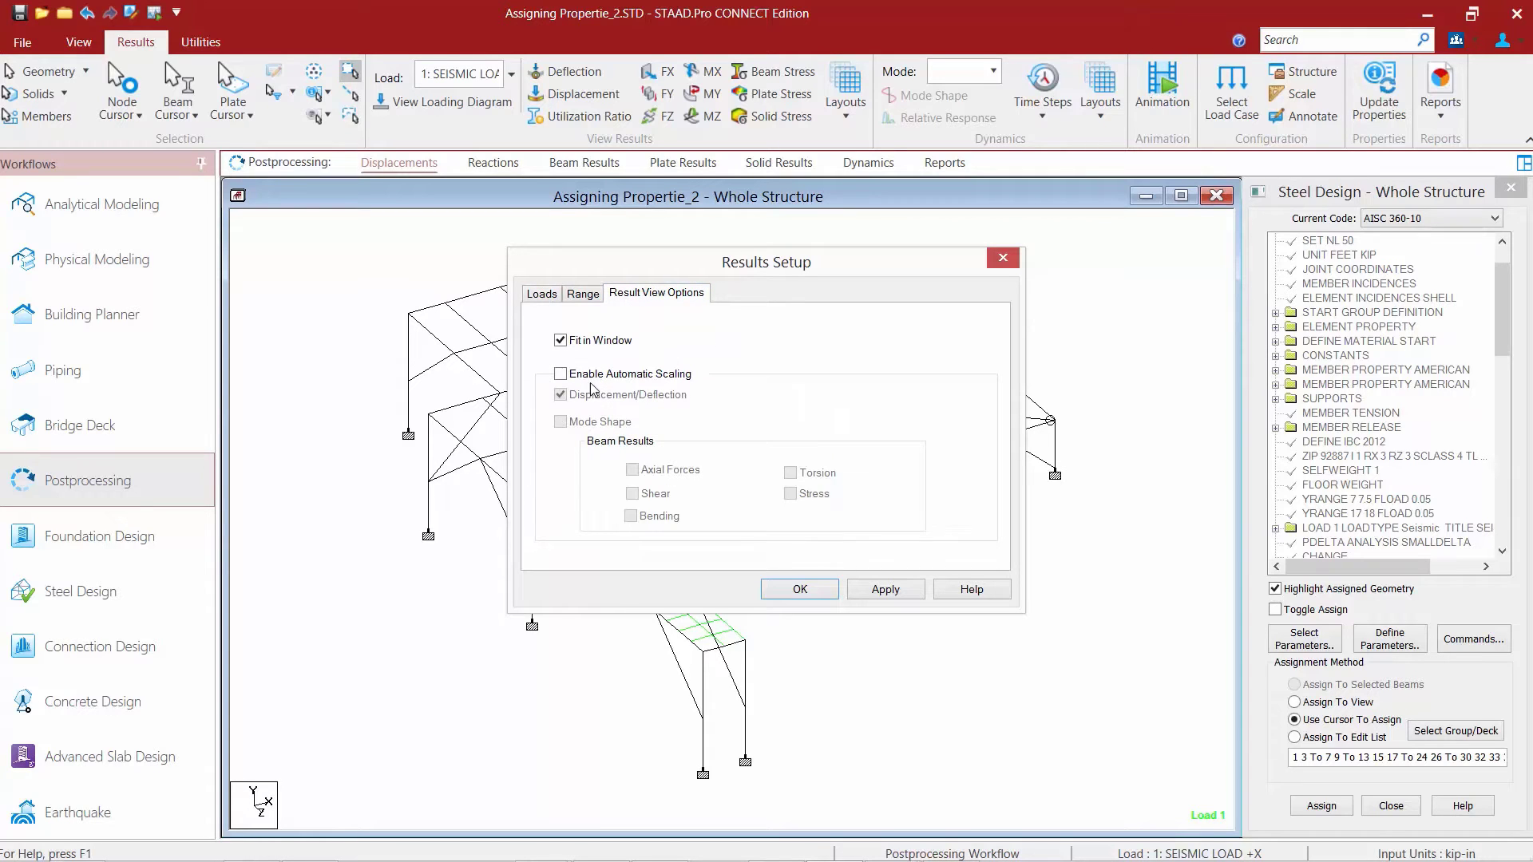
pyautogui.click(561, 375)
pyautogui.click(632, 470)
pyautogui.click(632, 493)
pyautogui.click(630, 516)
pyautogui.click(790, 495)
pyautogui.click(790, 473)
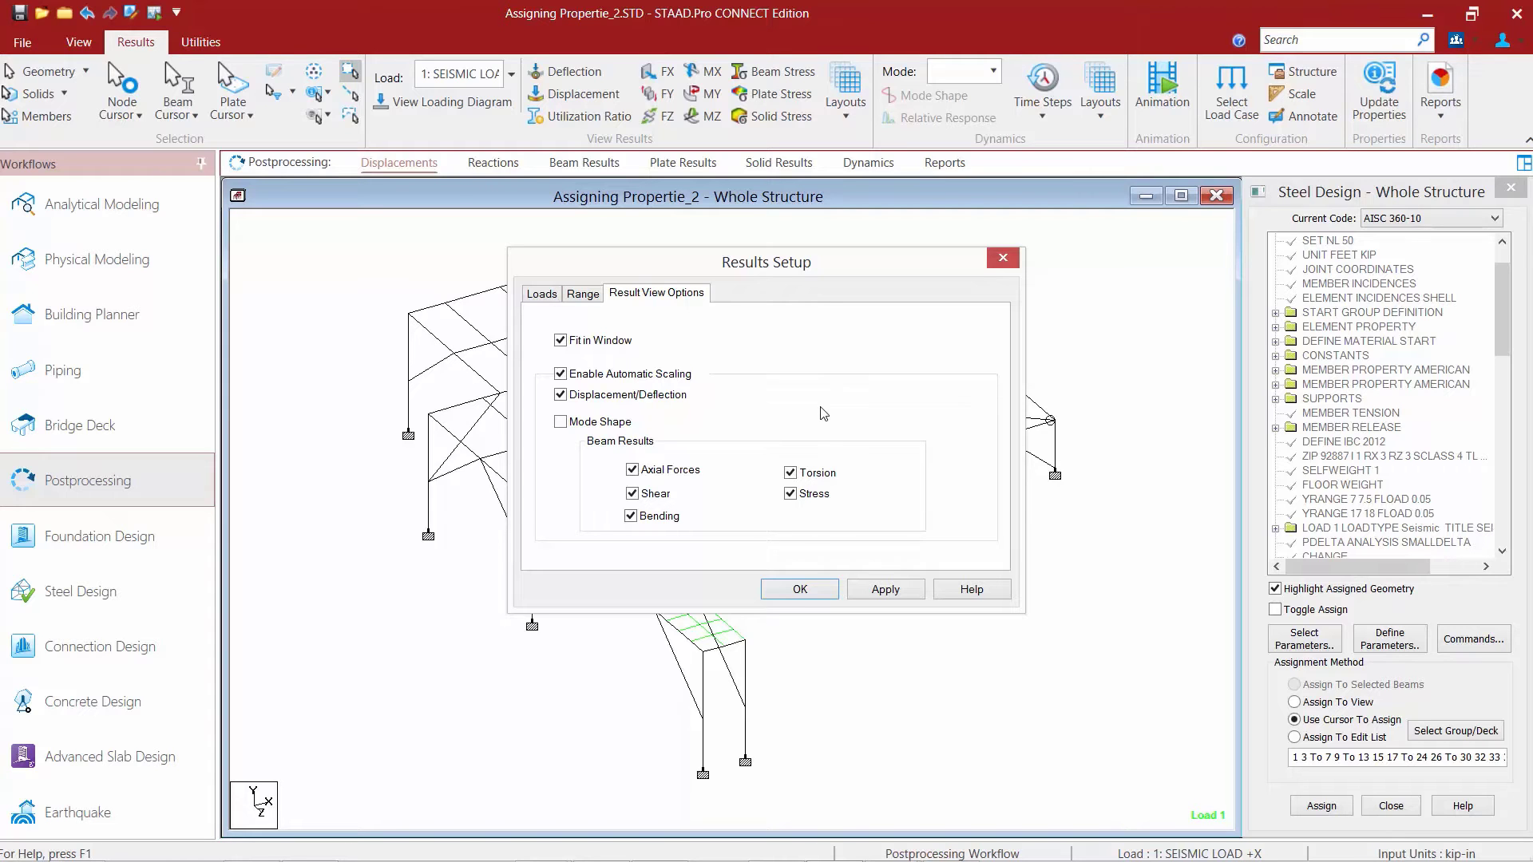
pyautogui.click(801, 591)
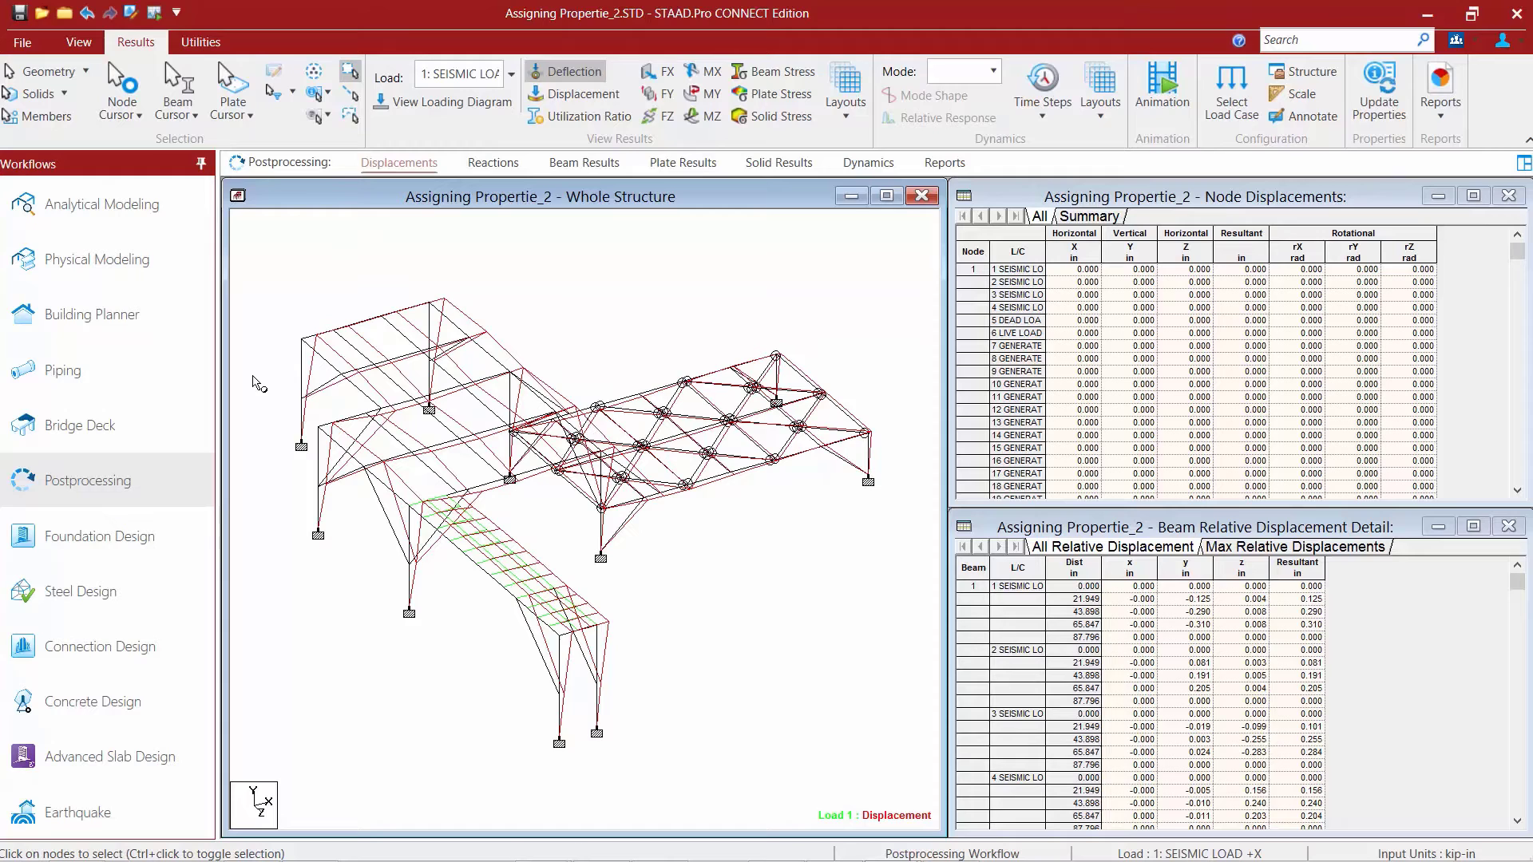
# View the structure's deflected shape under load case 5: DEAD LOAD, followed by its support reactions.
pyautogui.click(512, 75)
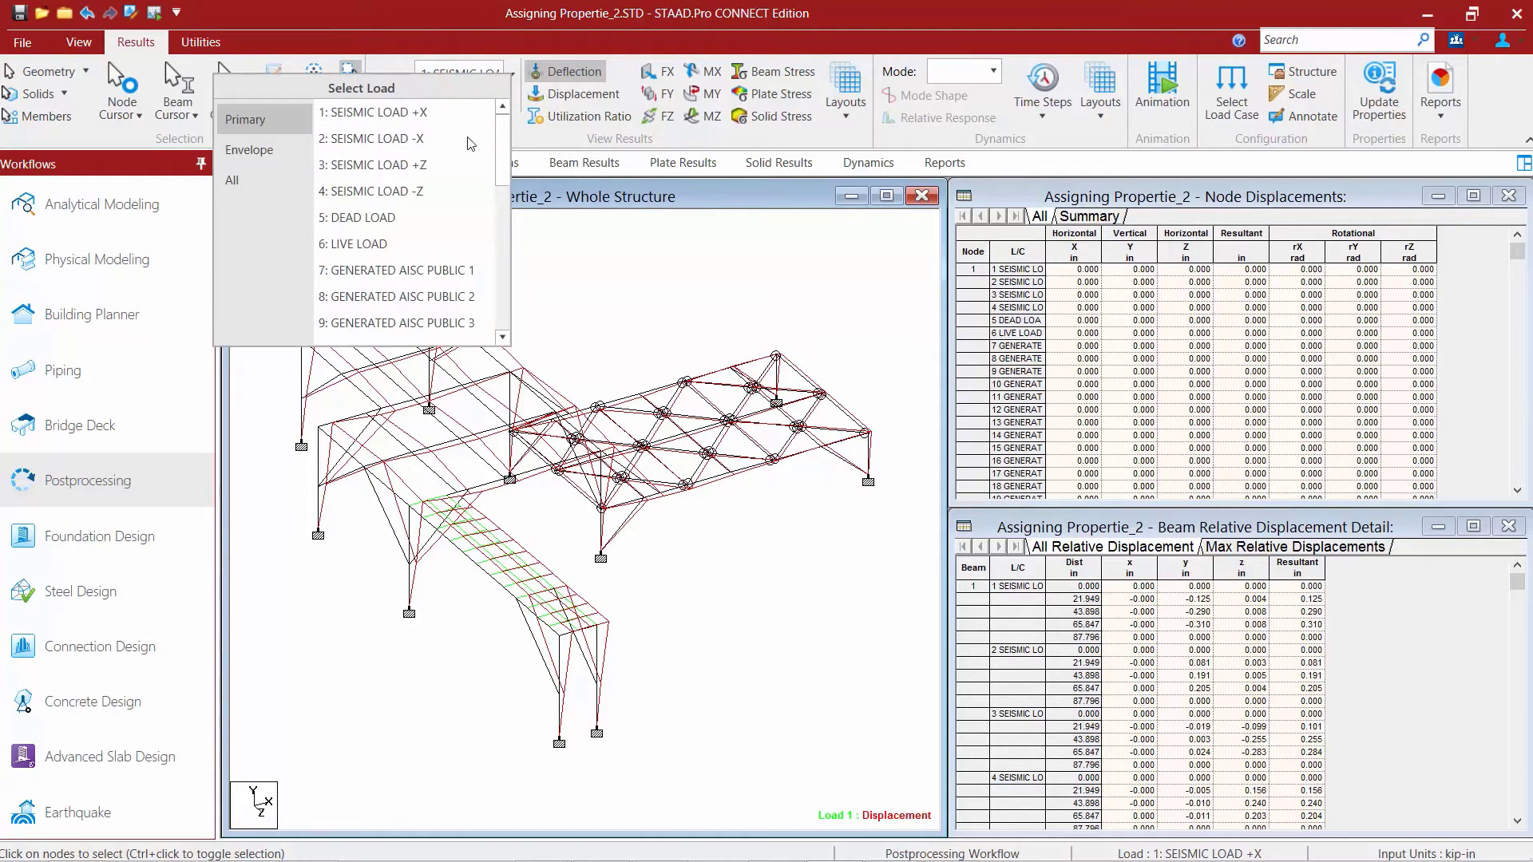
pyautogui.click(377, 224)
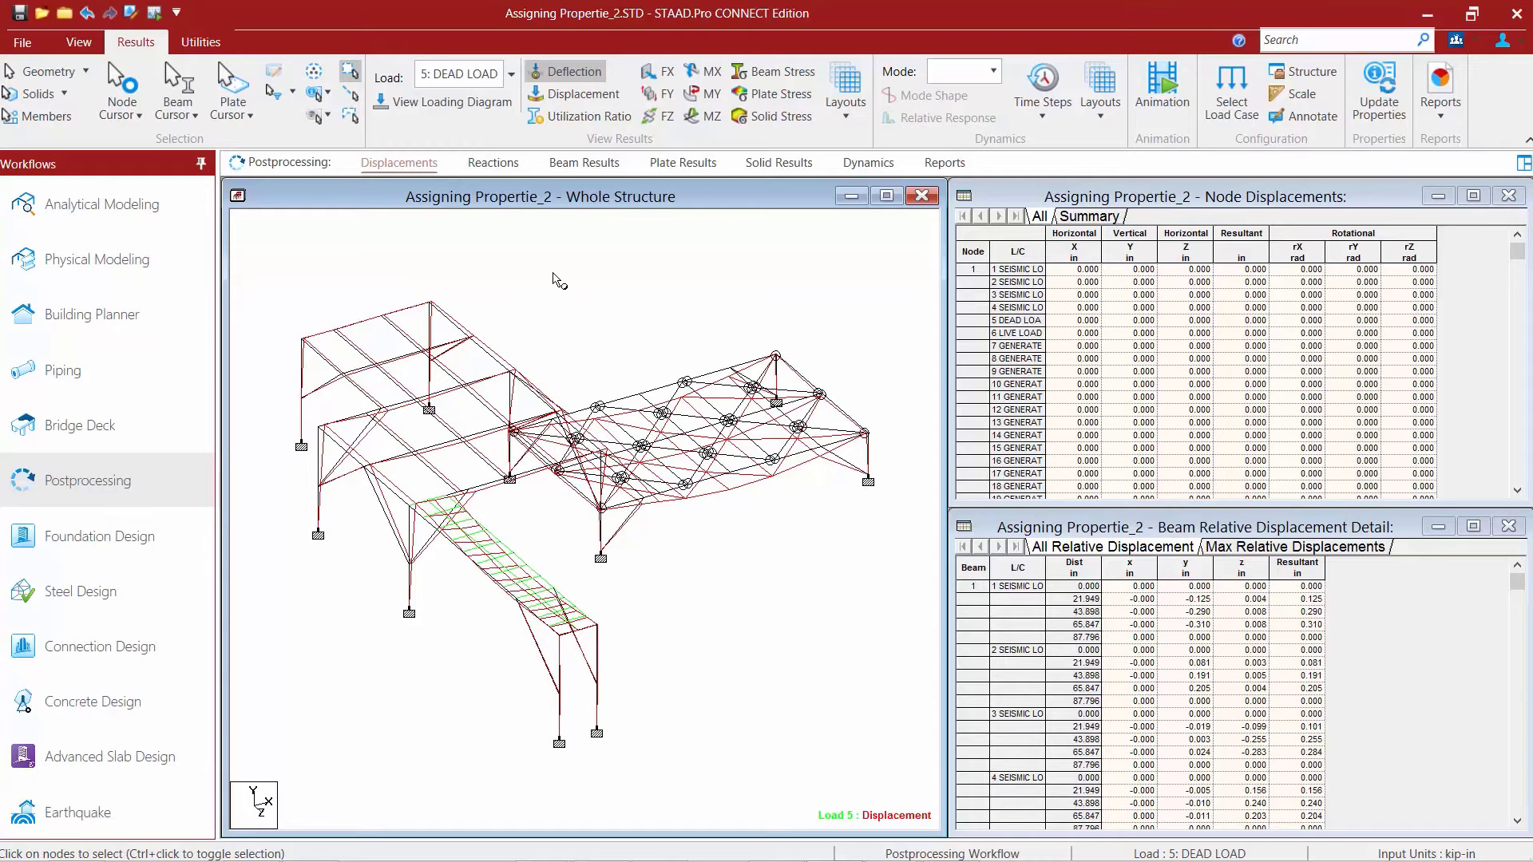
pyautogui.click(490, 164)
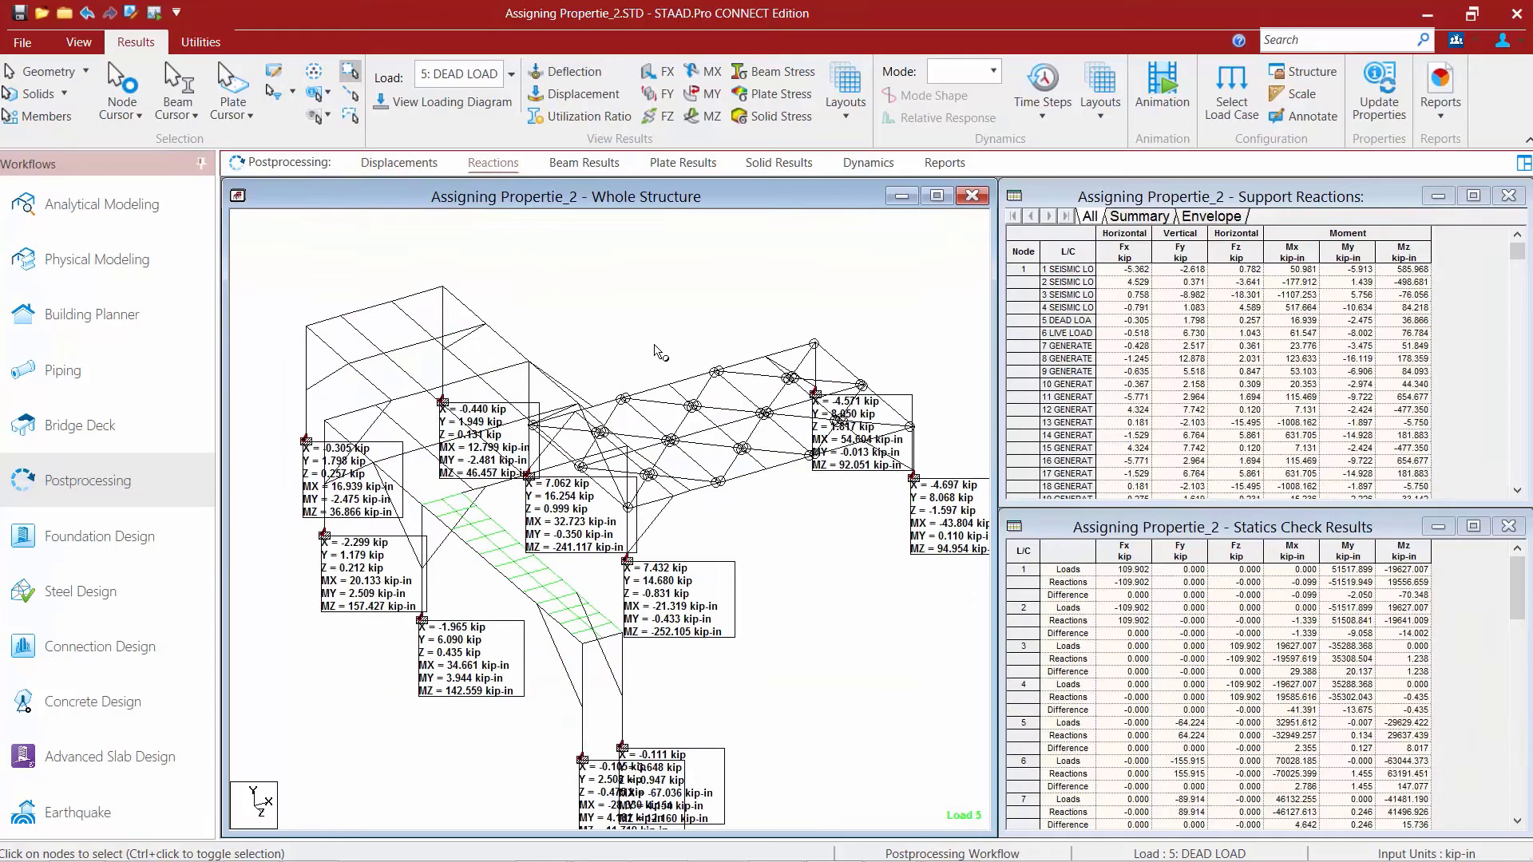
# Display the support reactions for load case 2: SEISMIC LOAD -X and select node 1's first row in the reactions table.
pyautogui.click(503, 74)
pyautogui.click(376, 138)
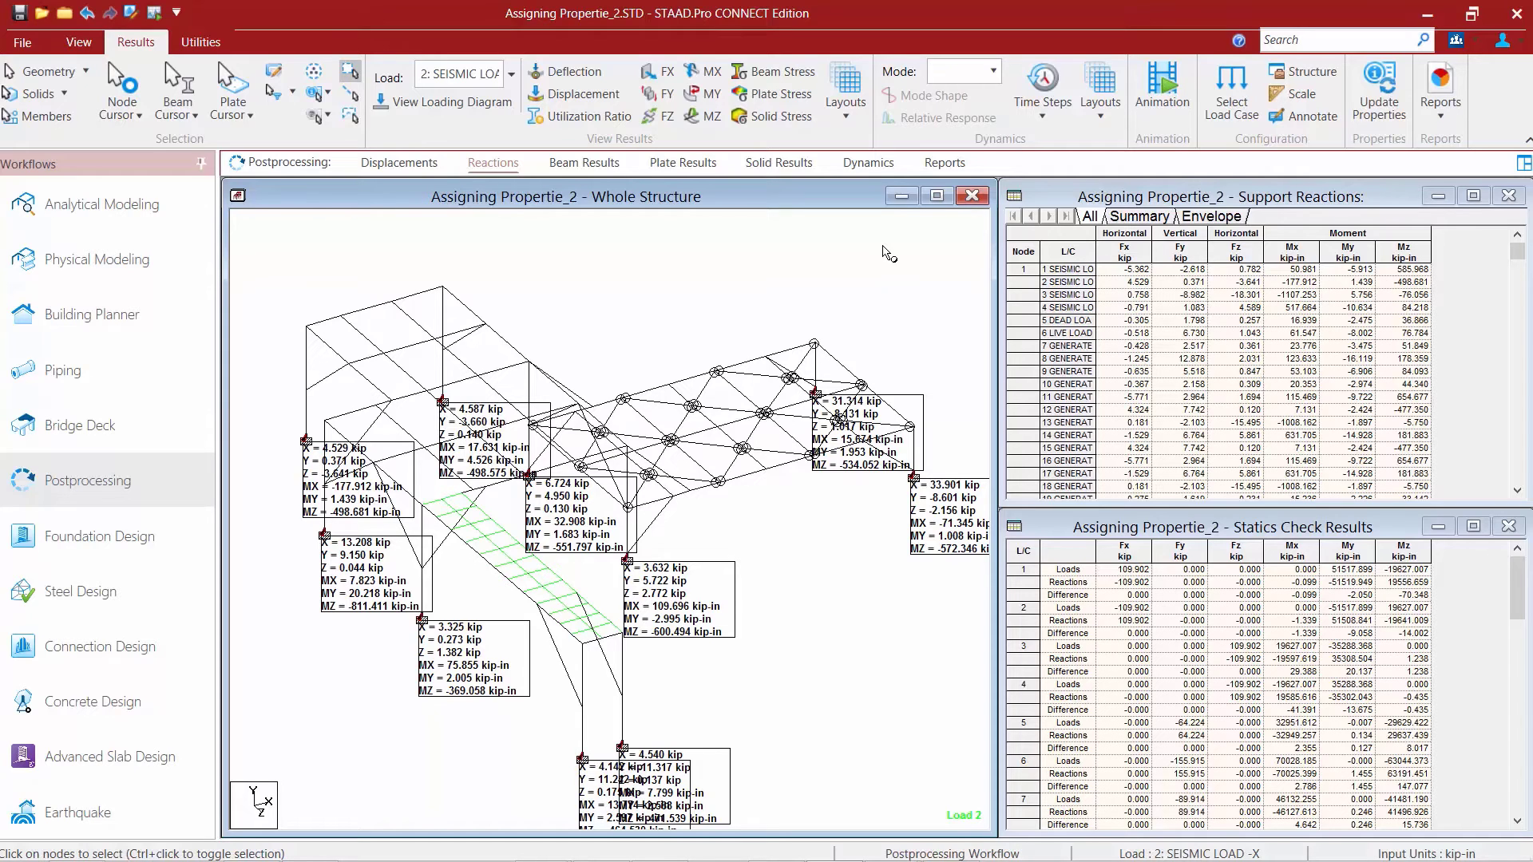
pyautogui.click(1018, 269)
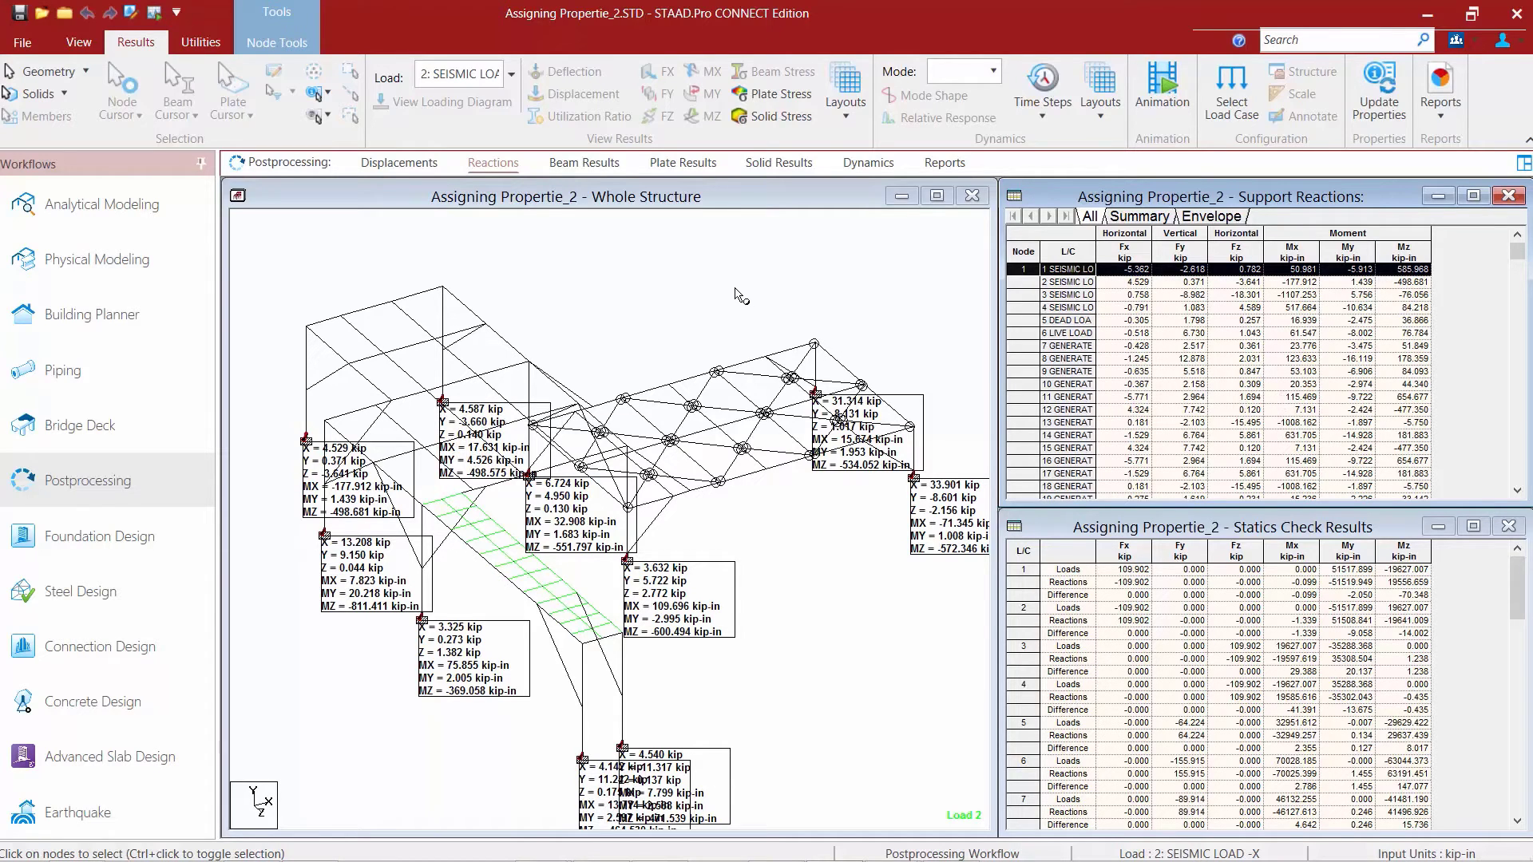
# View the beam force results, and display the utilization layout with member ratios and the design results table.
pyautogui.click(582, 164)
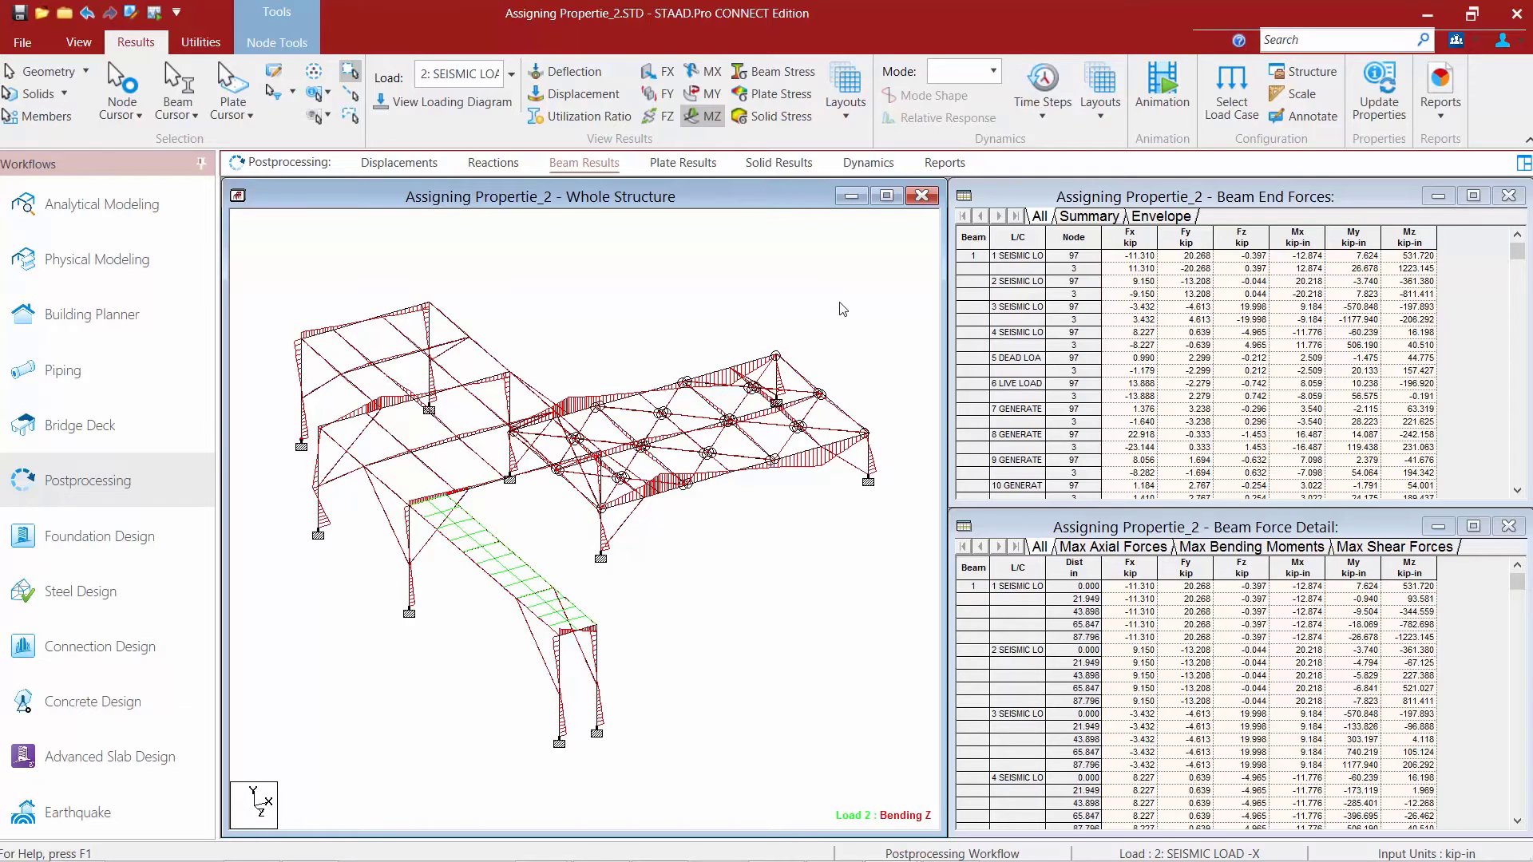
pyautogui.click(834, 116)
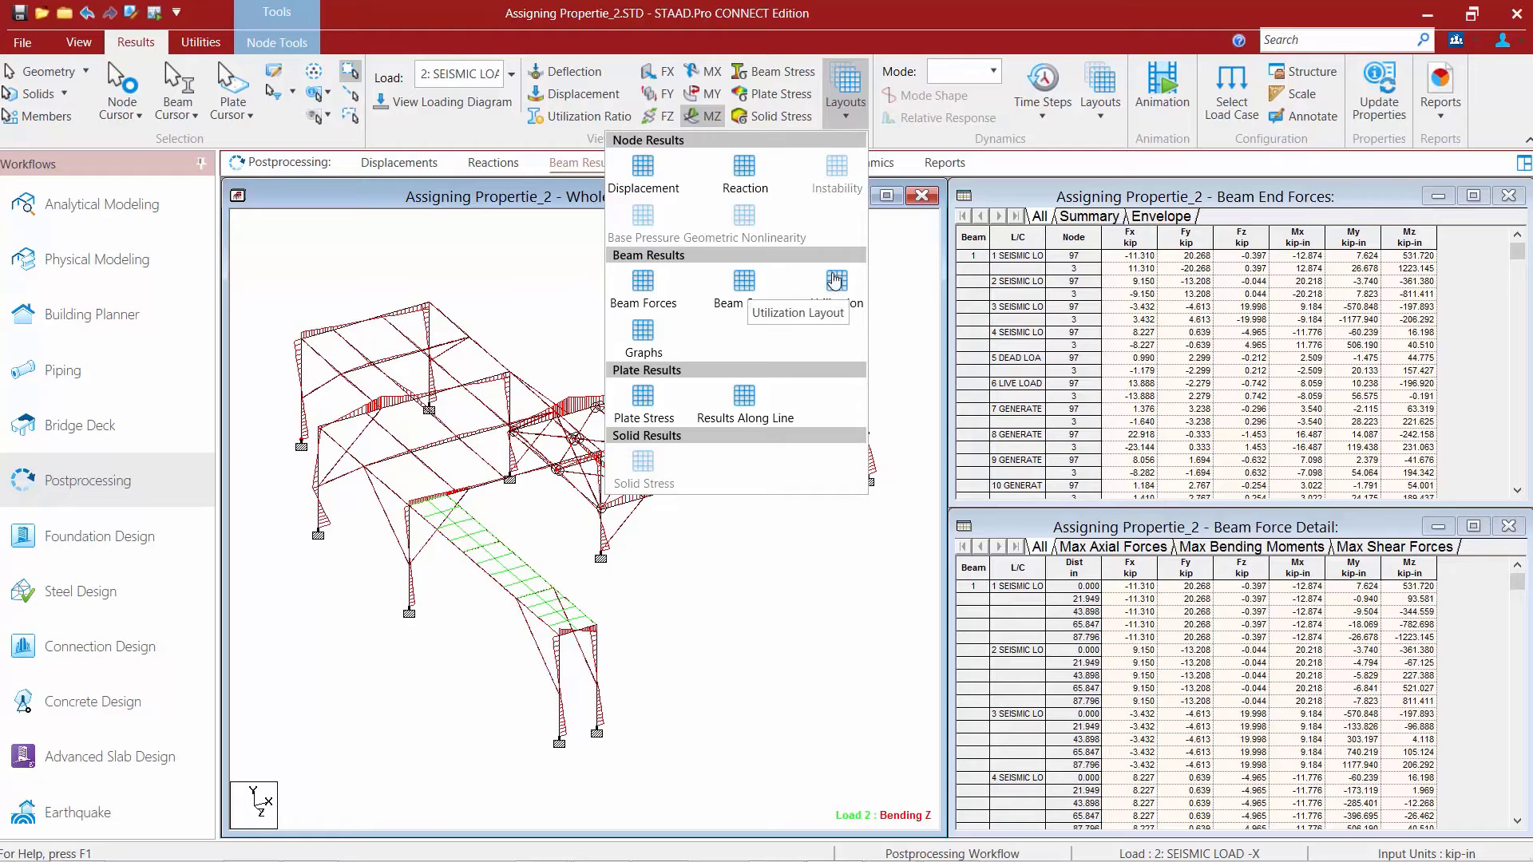
pyautogui.click(836, 283)
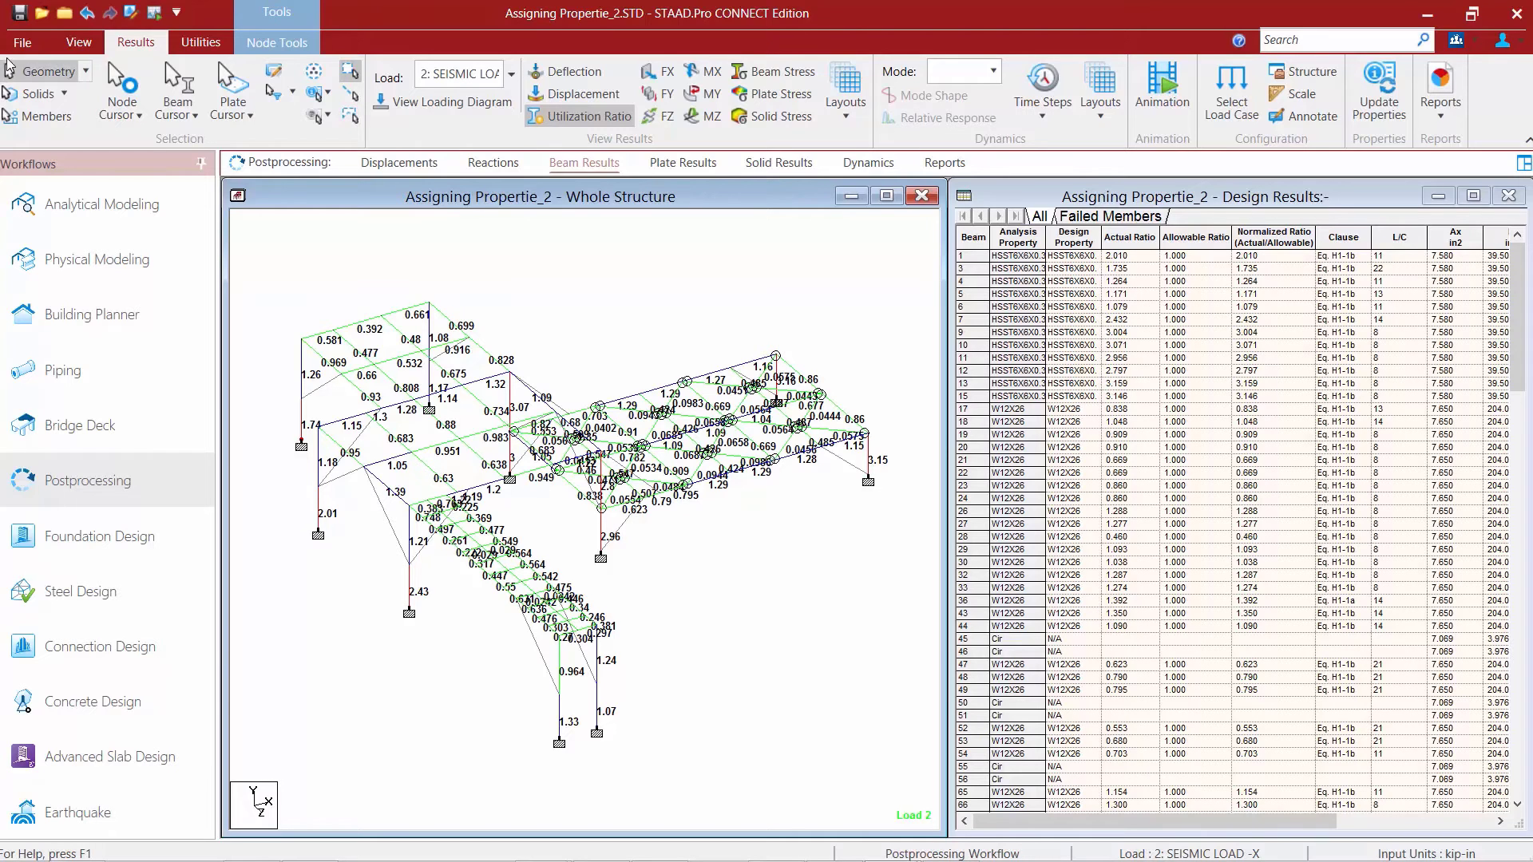
# Check the colour ranges of the actual-ratio design results diagram in the label settings, keeping them as they are.
pyautogui.click(74, 42)
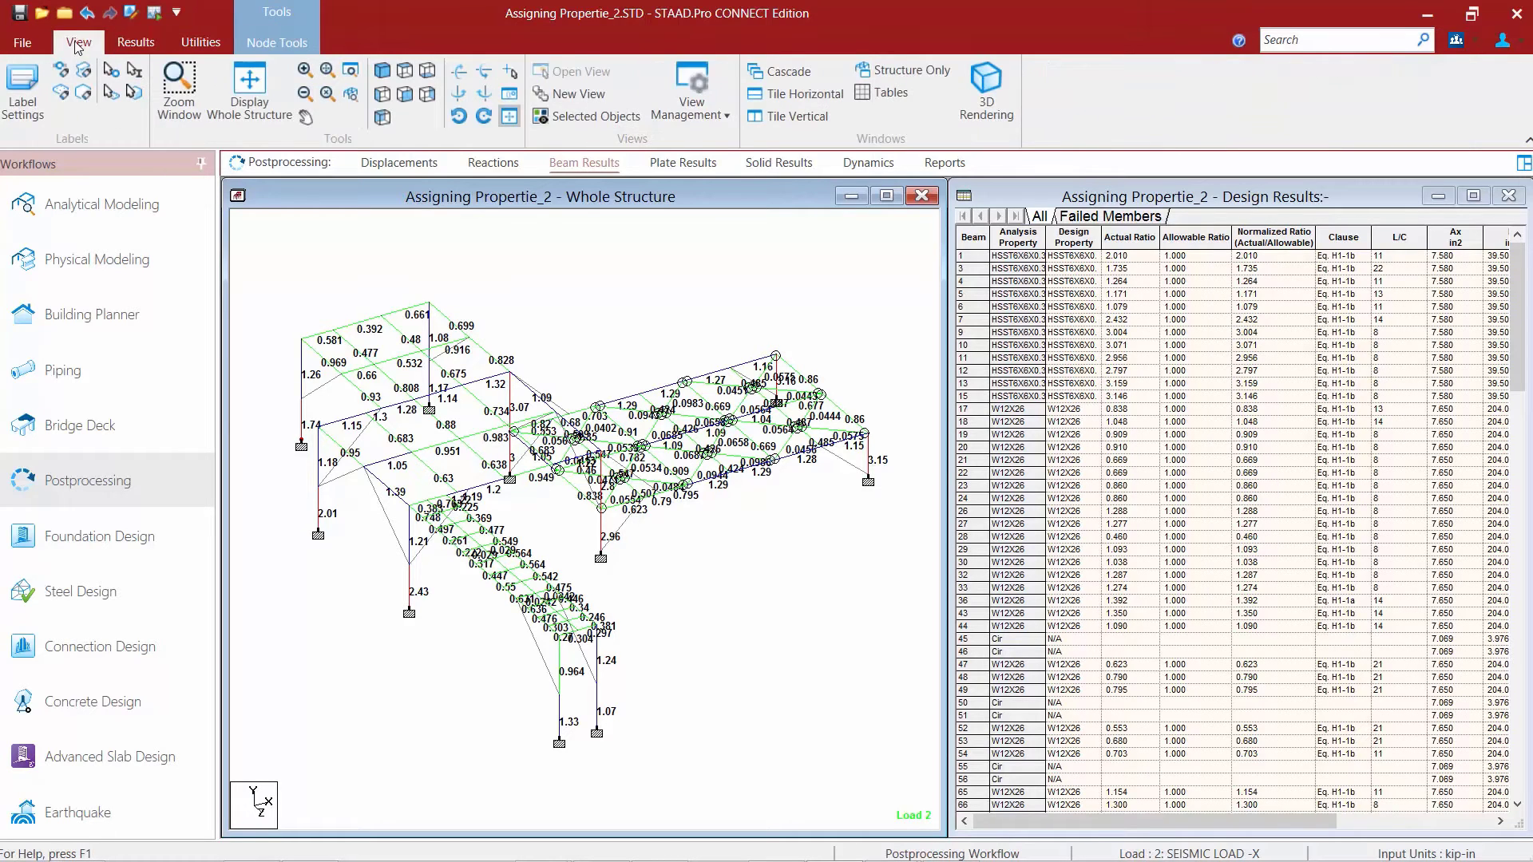
pyautogui.click(13, 102)
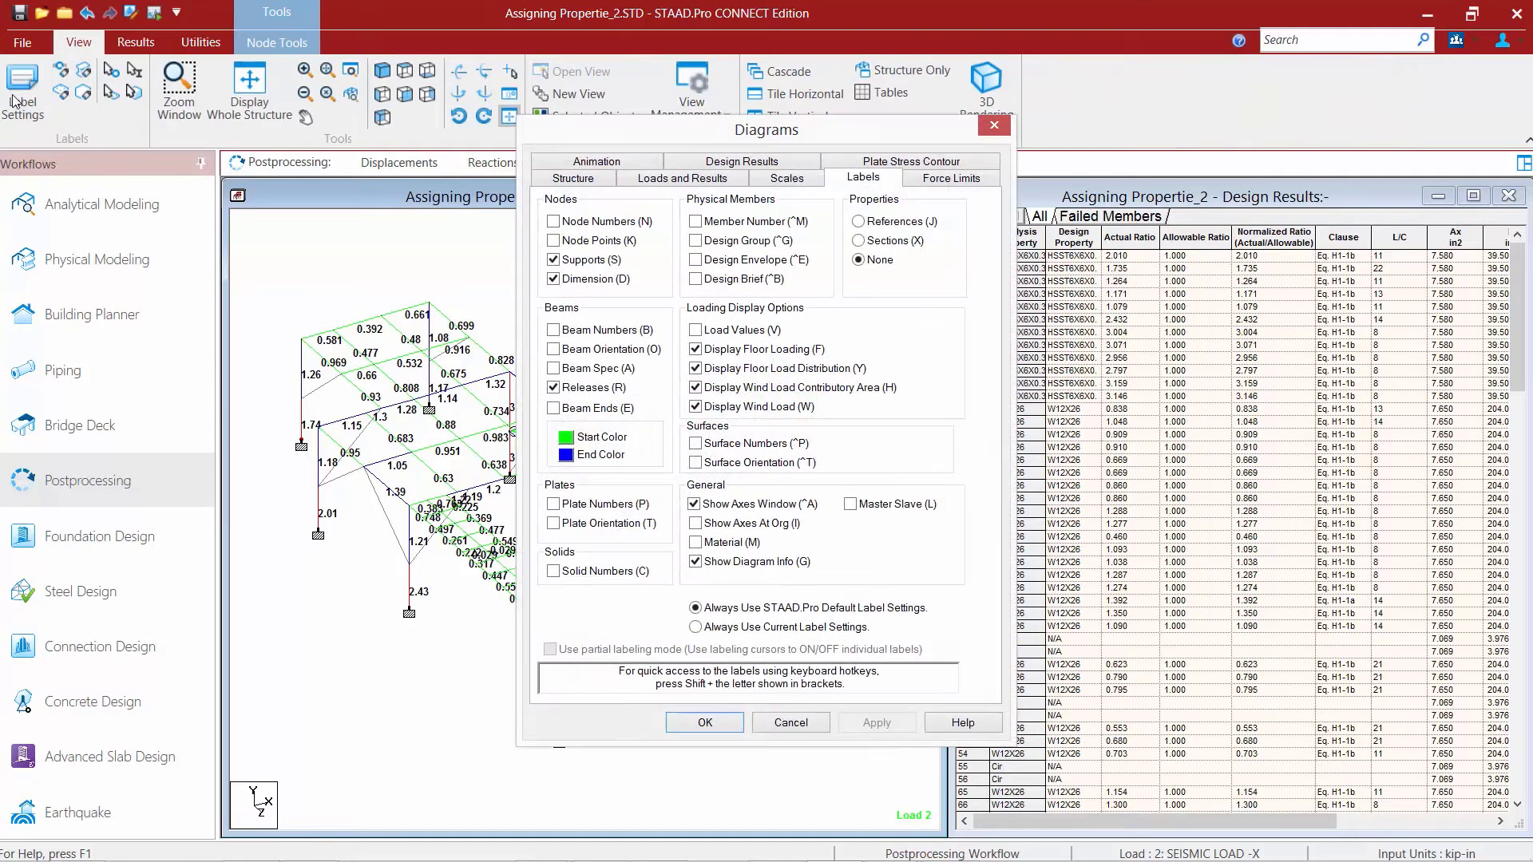
pyautogui.click(707, 167)
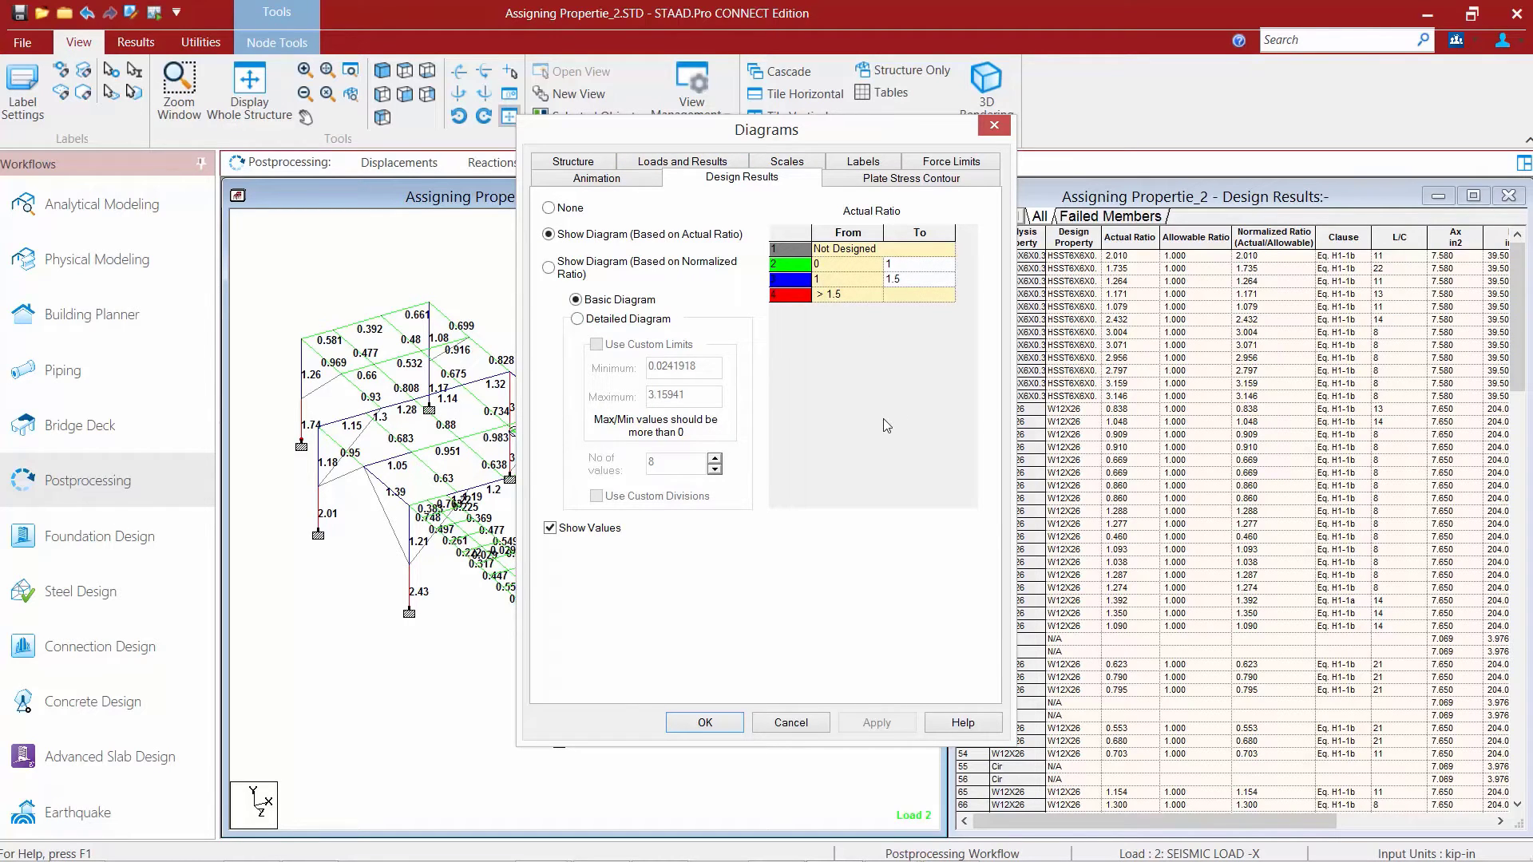
pyautogui.click(702, 727)
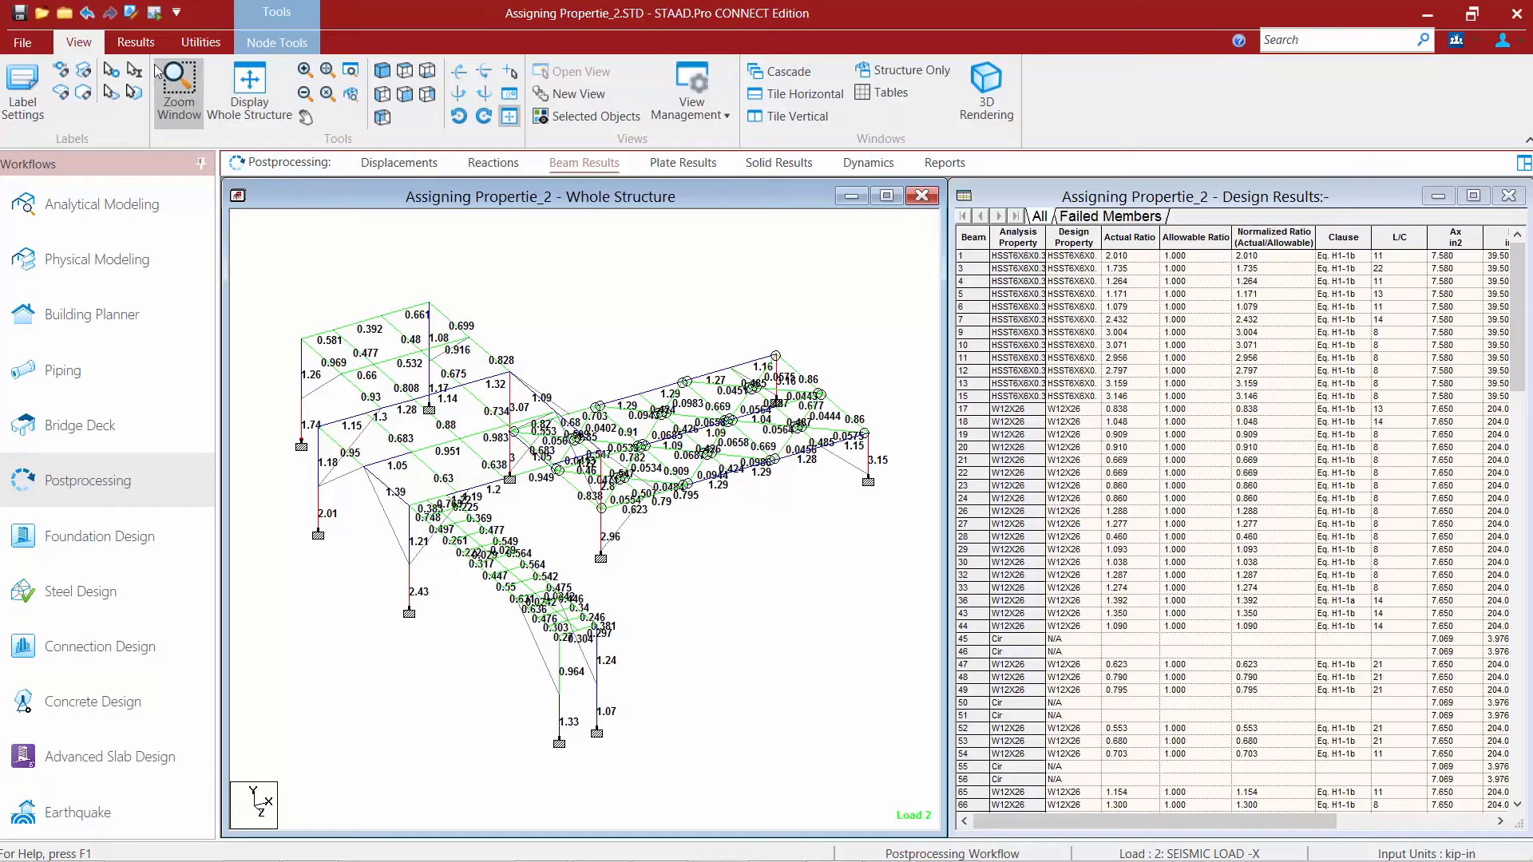
# Select all failed beams in the structure.
pyautogui.click(129, 45)
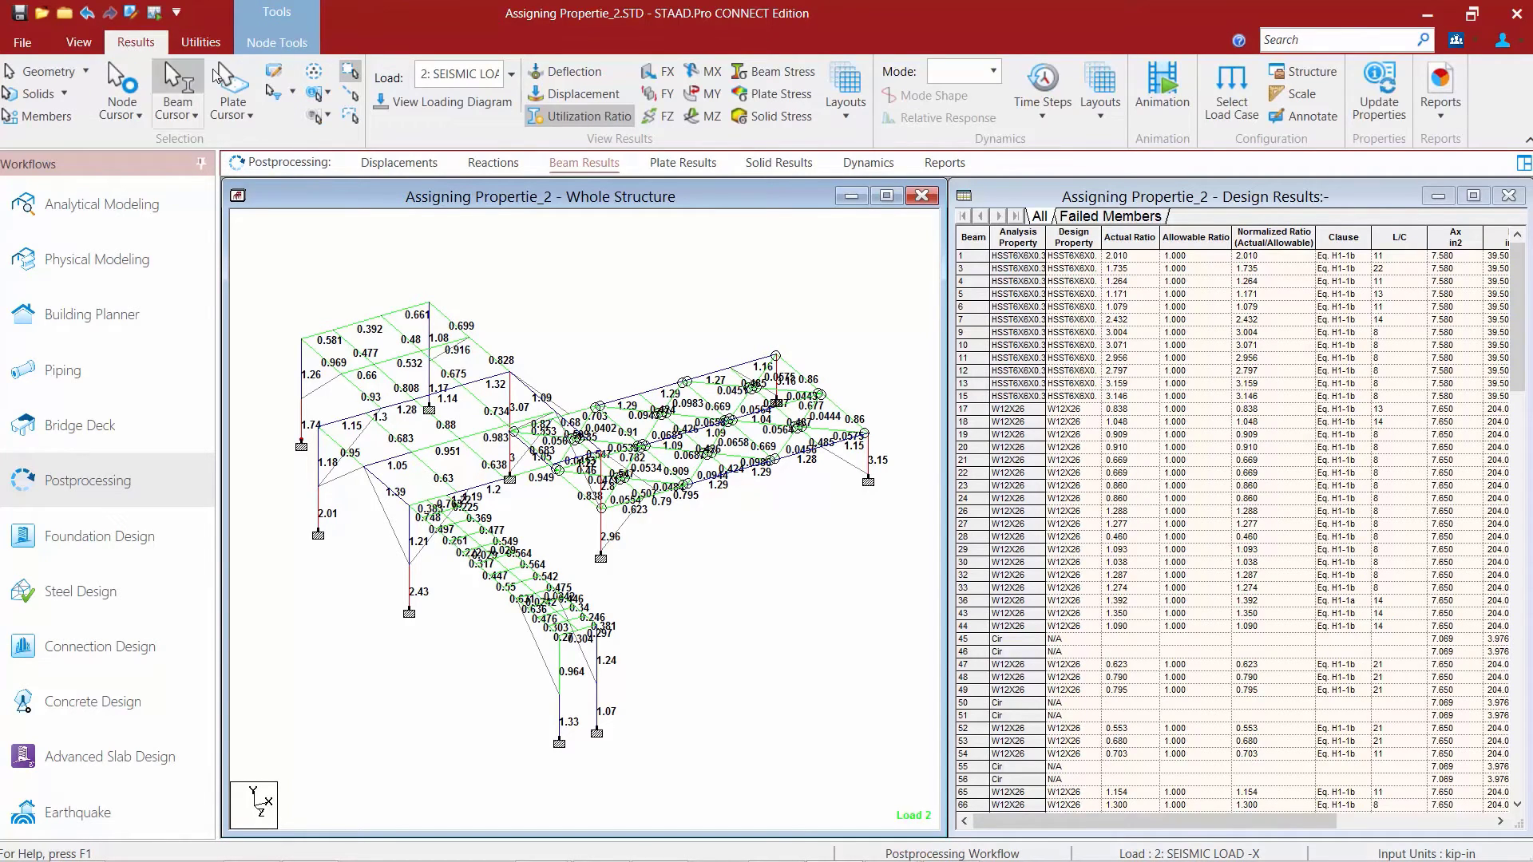
pyautogui.click(318, 98)
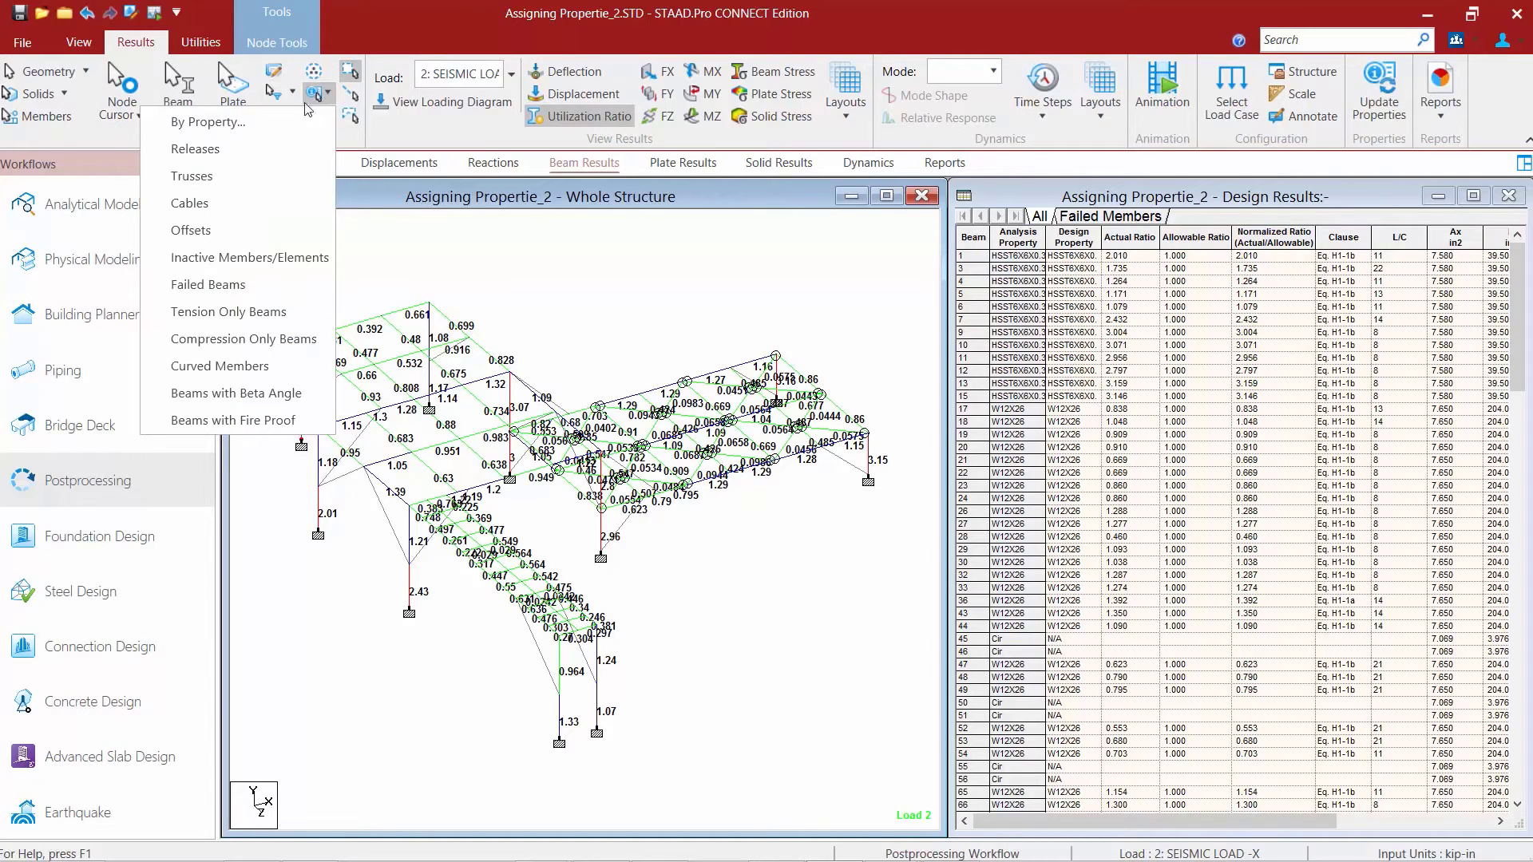
pyautogui.click(222, 289)
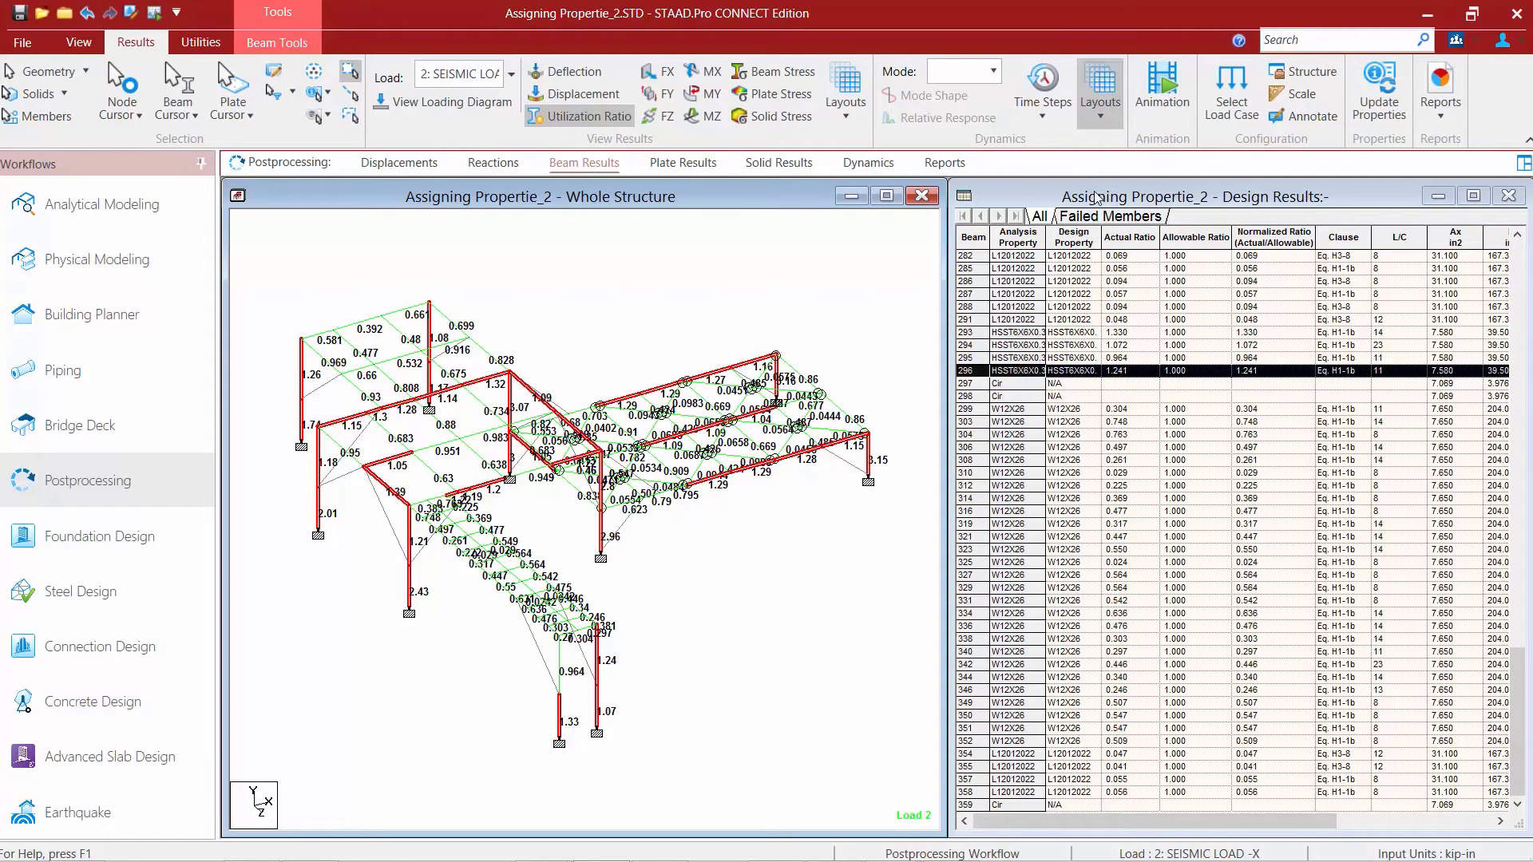
# List only the failed members in the design results table, return to the full list, and clear the beam selection.
pyautogui.click(1091, 220)
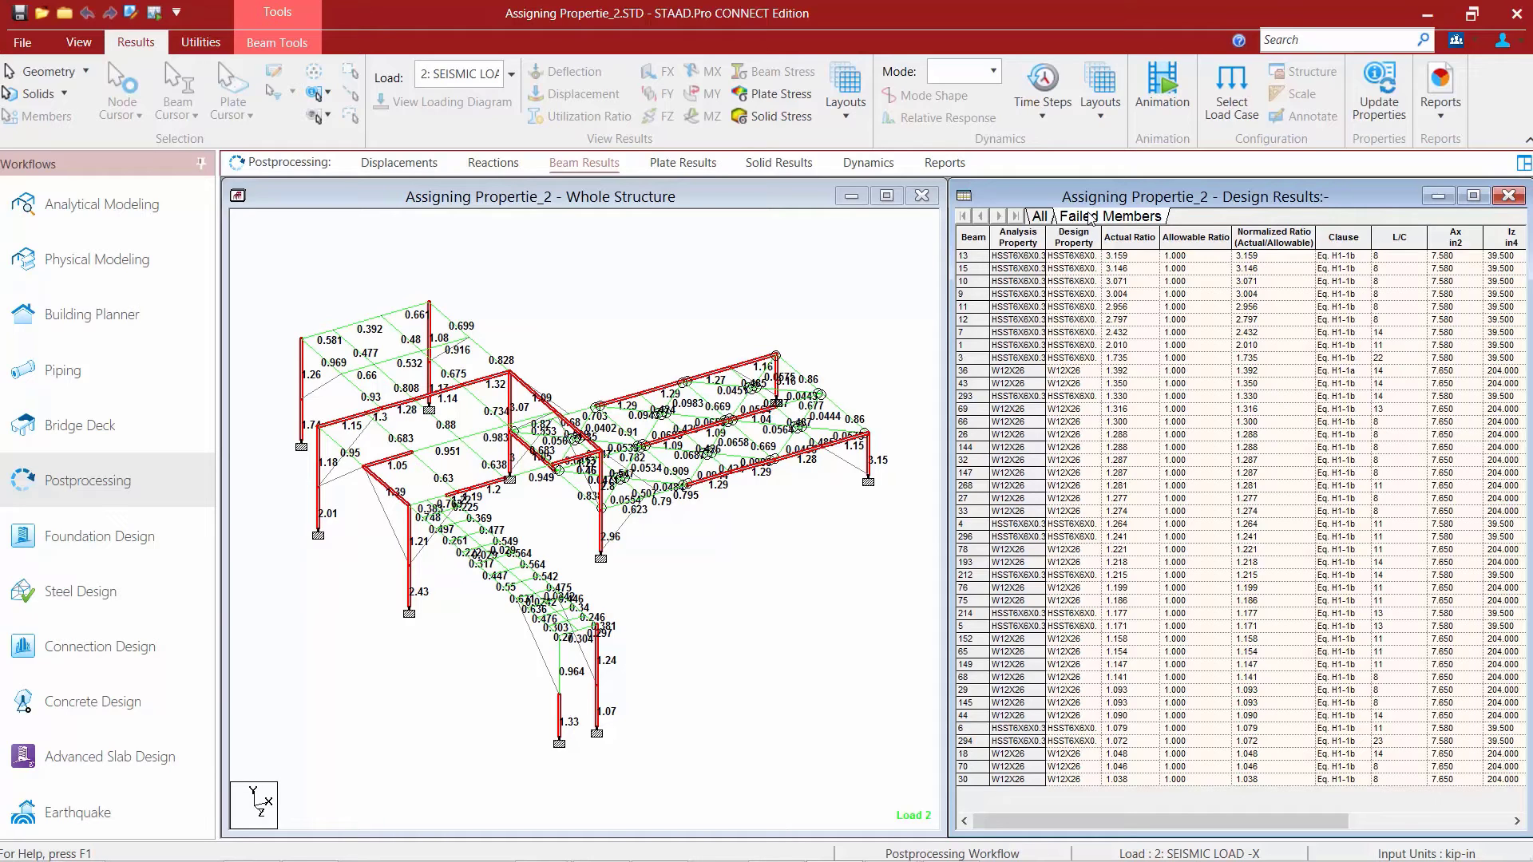
pyautogui.click(1038, 216)
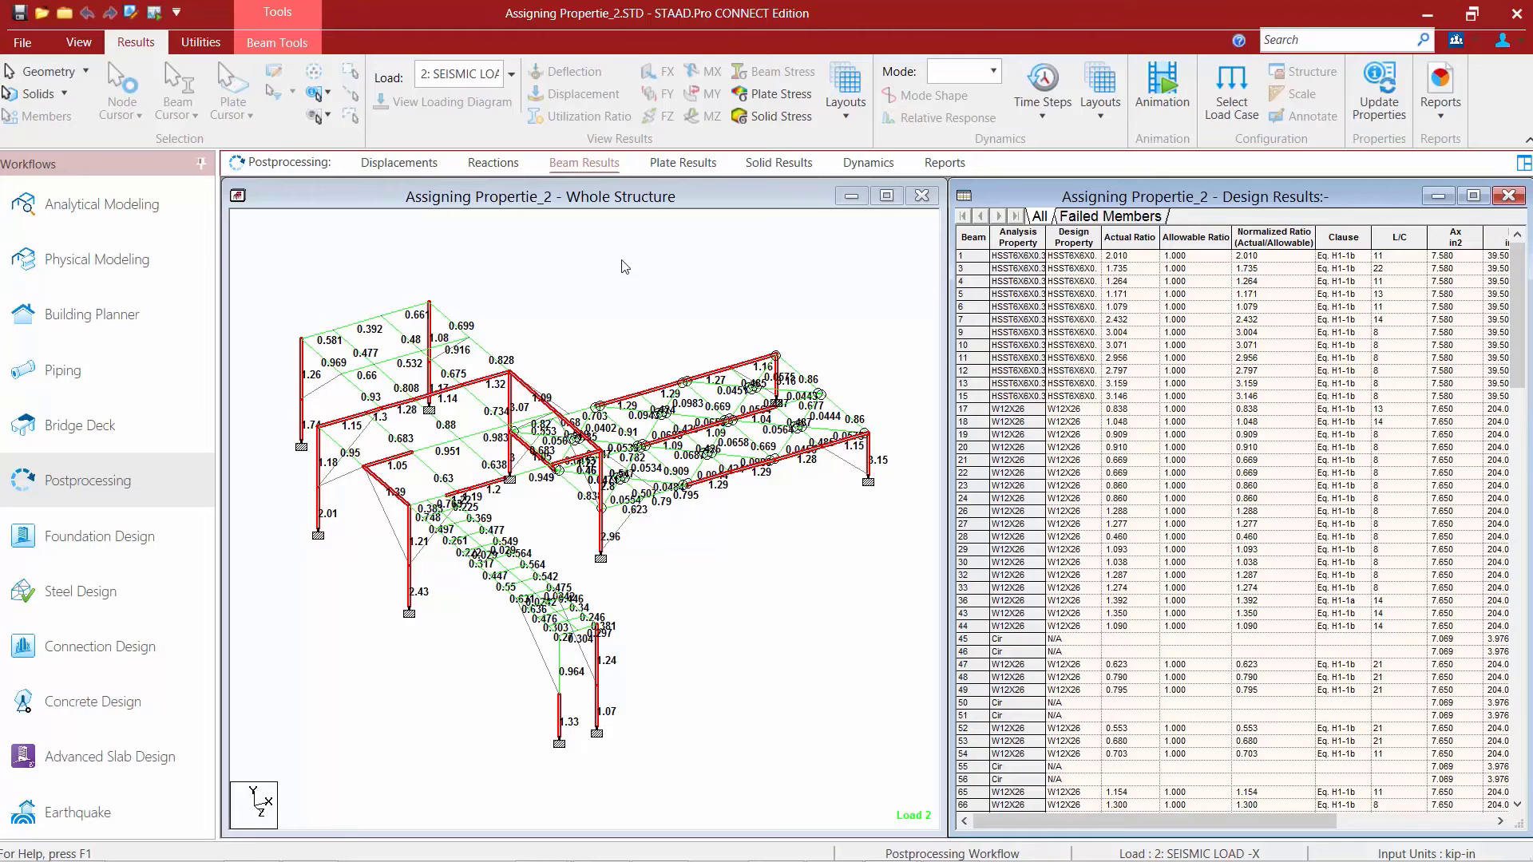
pyautogui.click(621, 260)
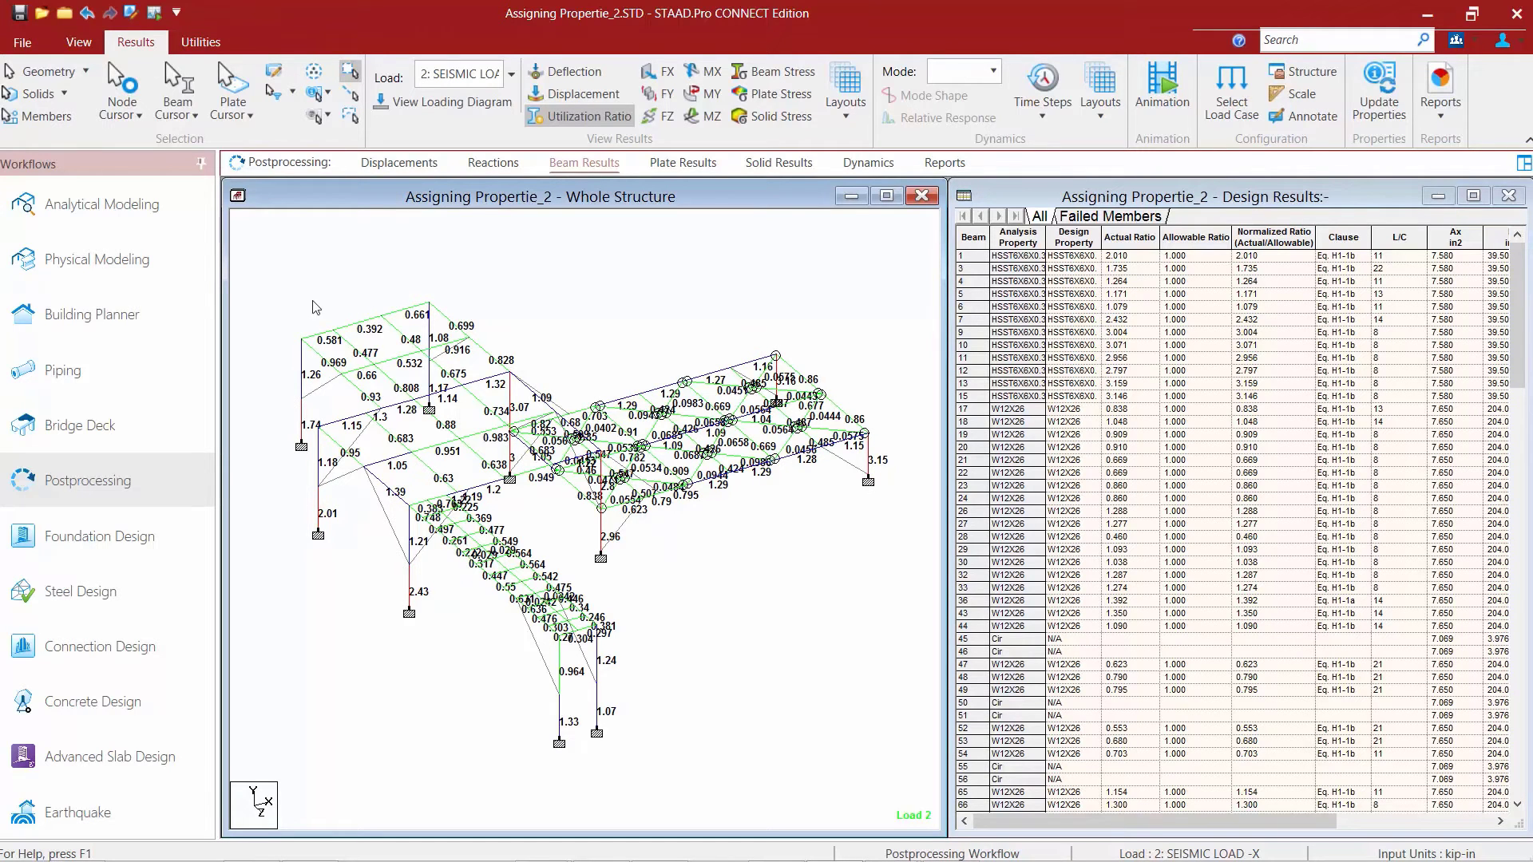
# Return to the Analytical Modeling workflow's section properties and highlight the members assigned HSST6X6X0.375.
pyautogui.click(88, 203)
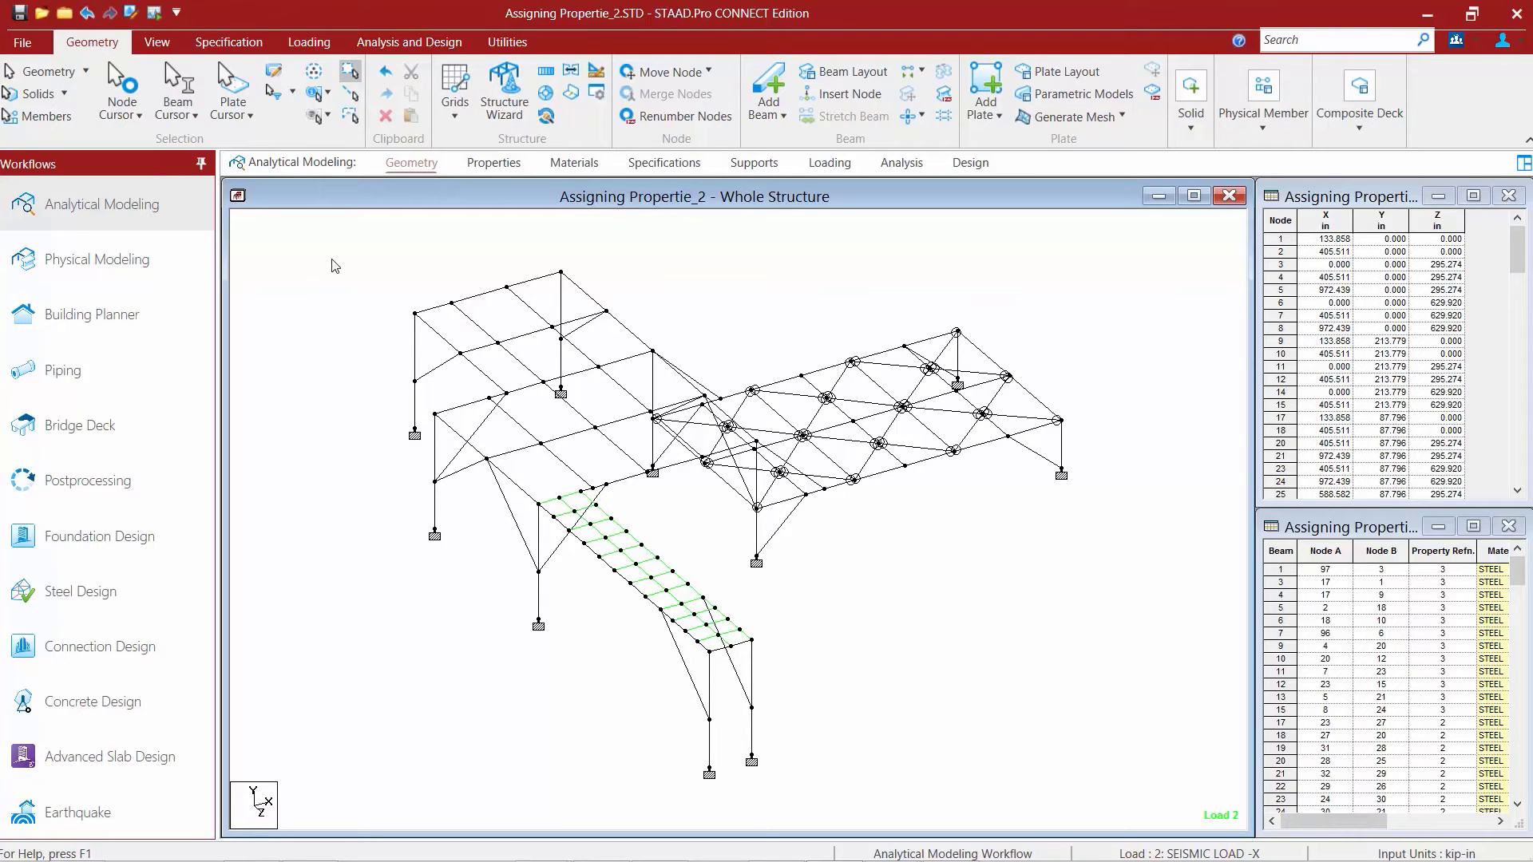
pyautogui.click(483, 164)
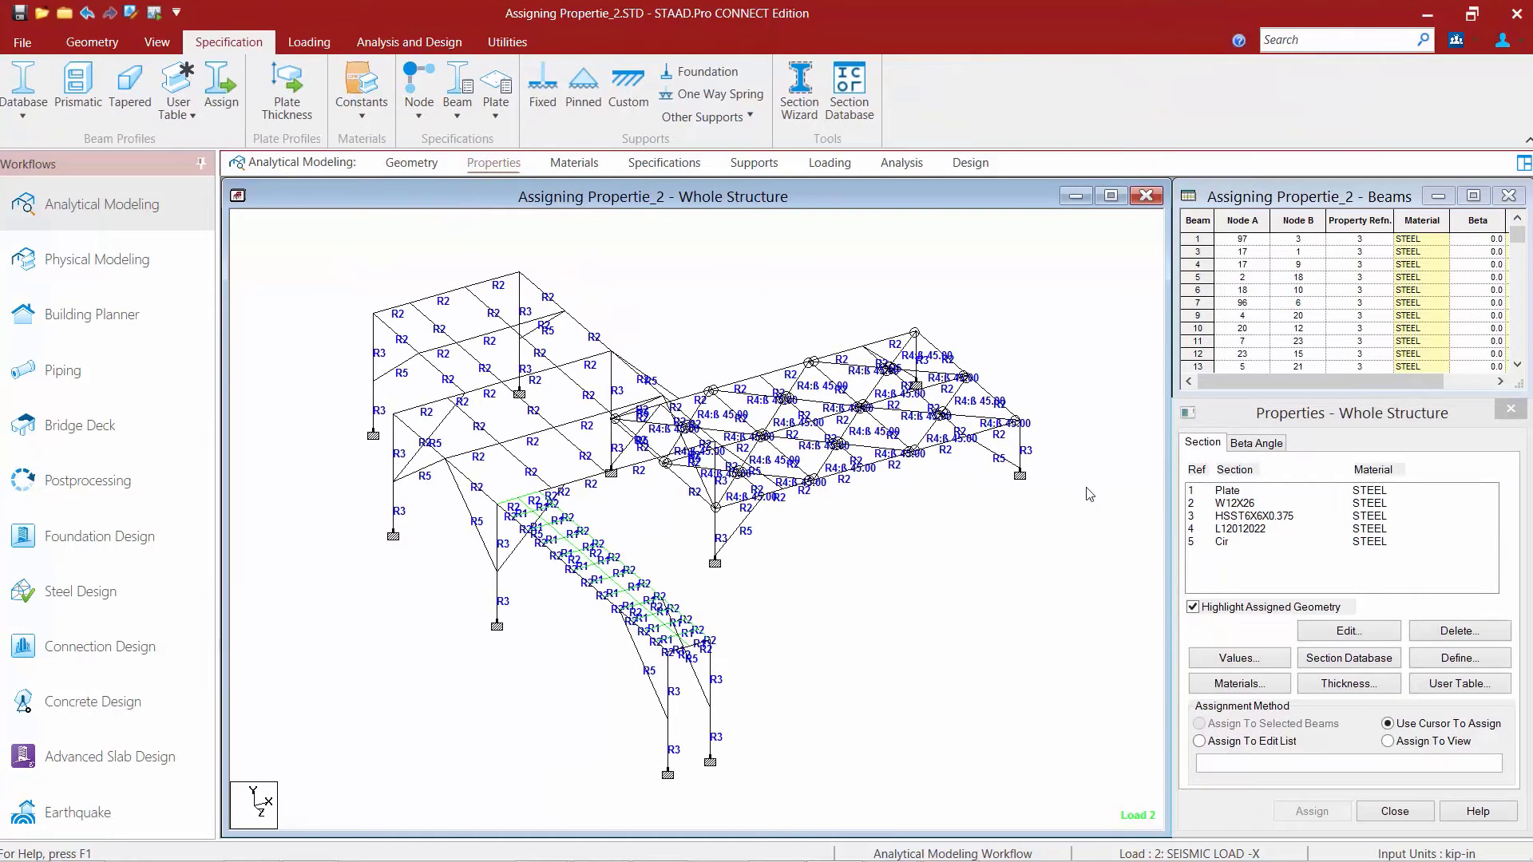
pyautogui.click(1233, 517)
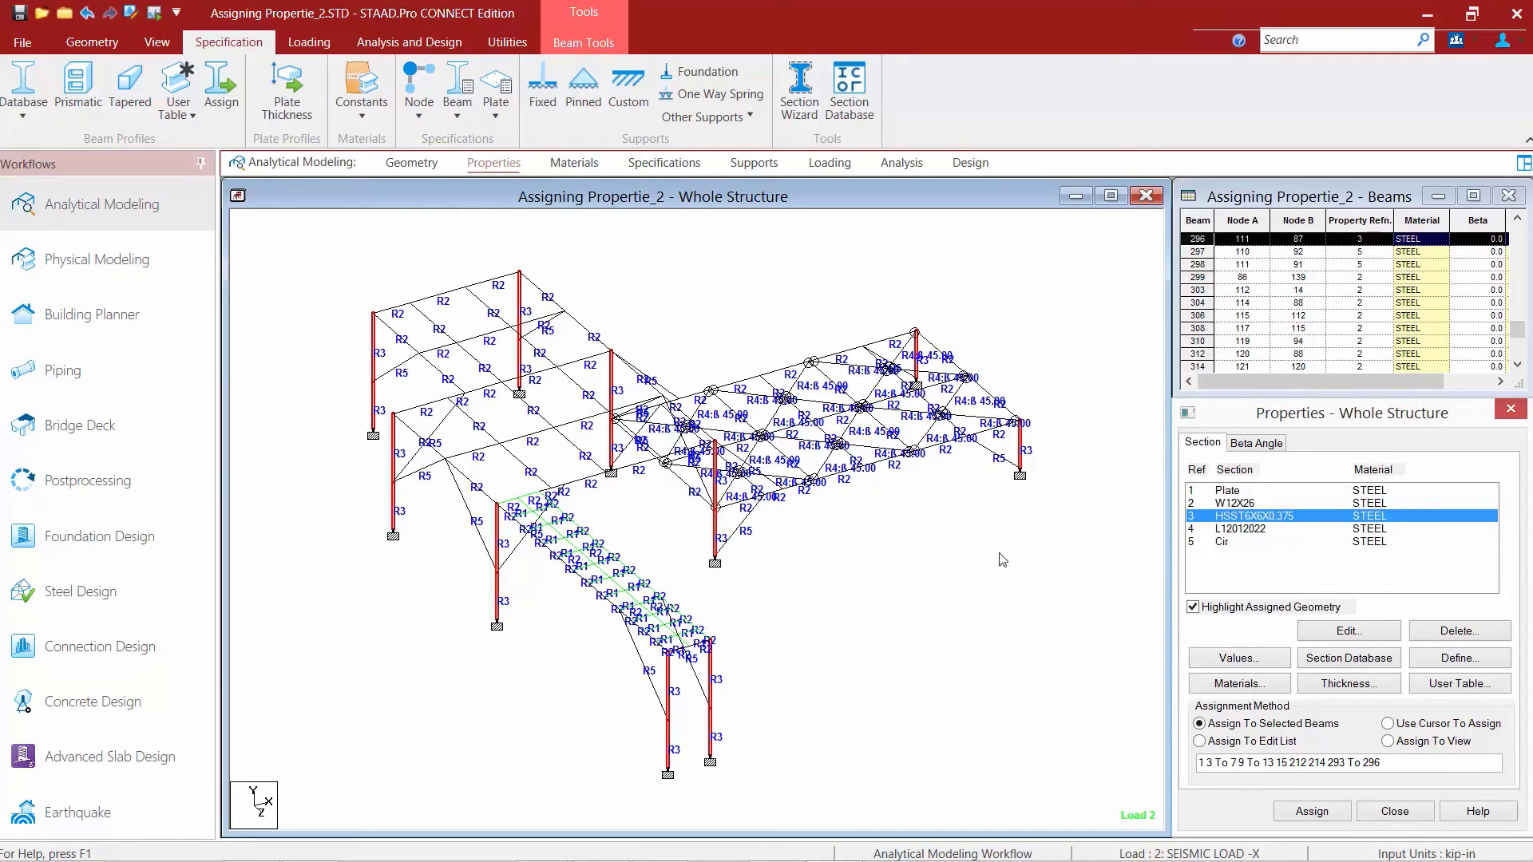
# Change the HSST6X6X0.375 section to HSST10X10X0.625 from the American HSS Rectangle table, agreeing to delete the existing result files.
pyautogui.doubleClick(1270, 517)
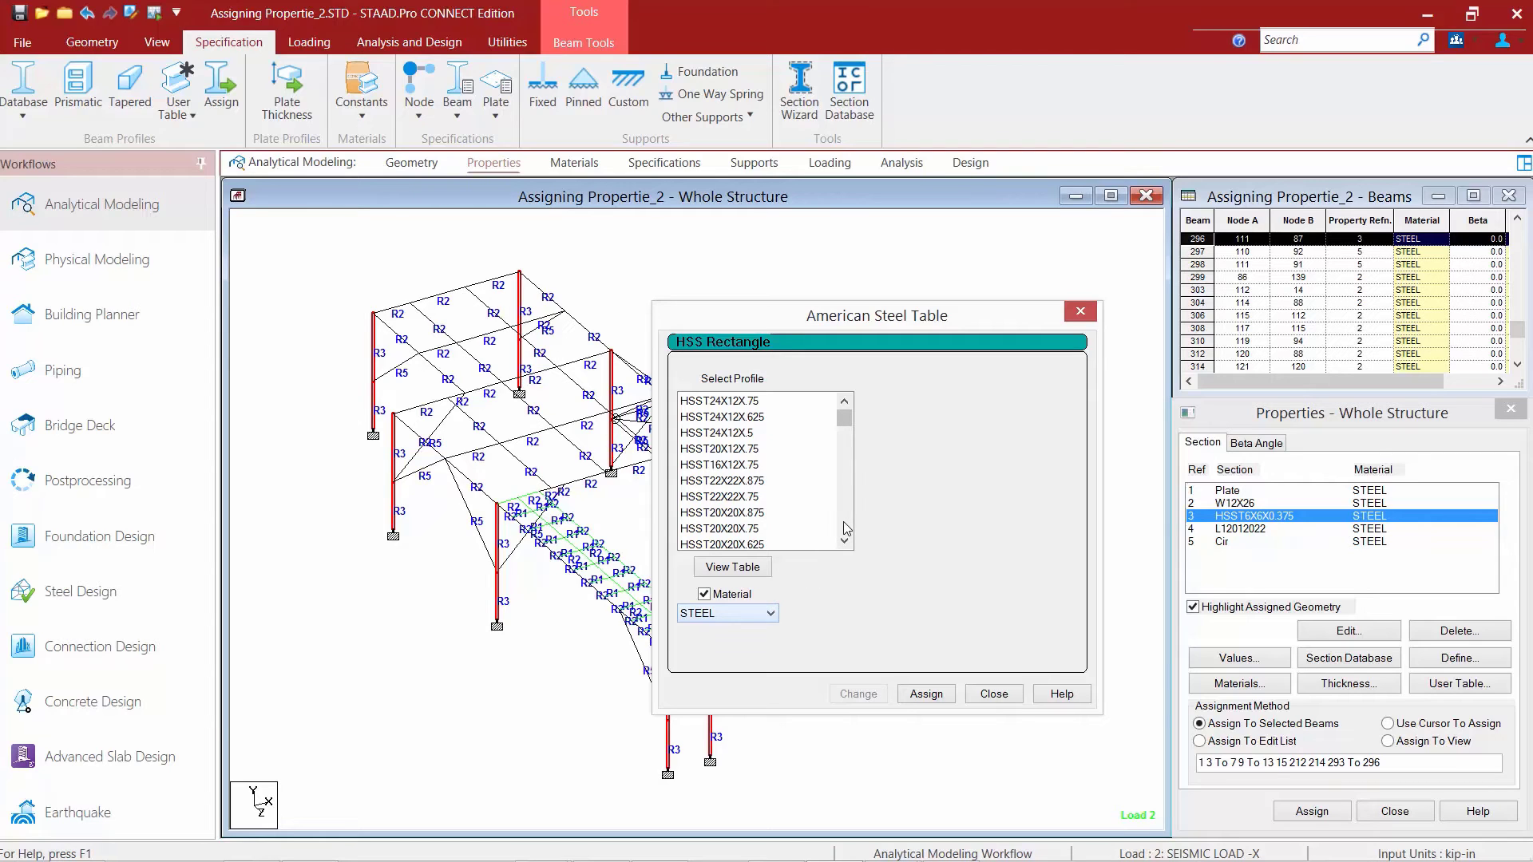
pyautogui.scroll(-5, 847, 529)
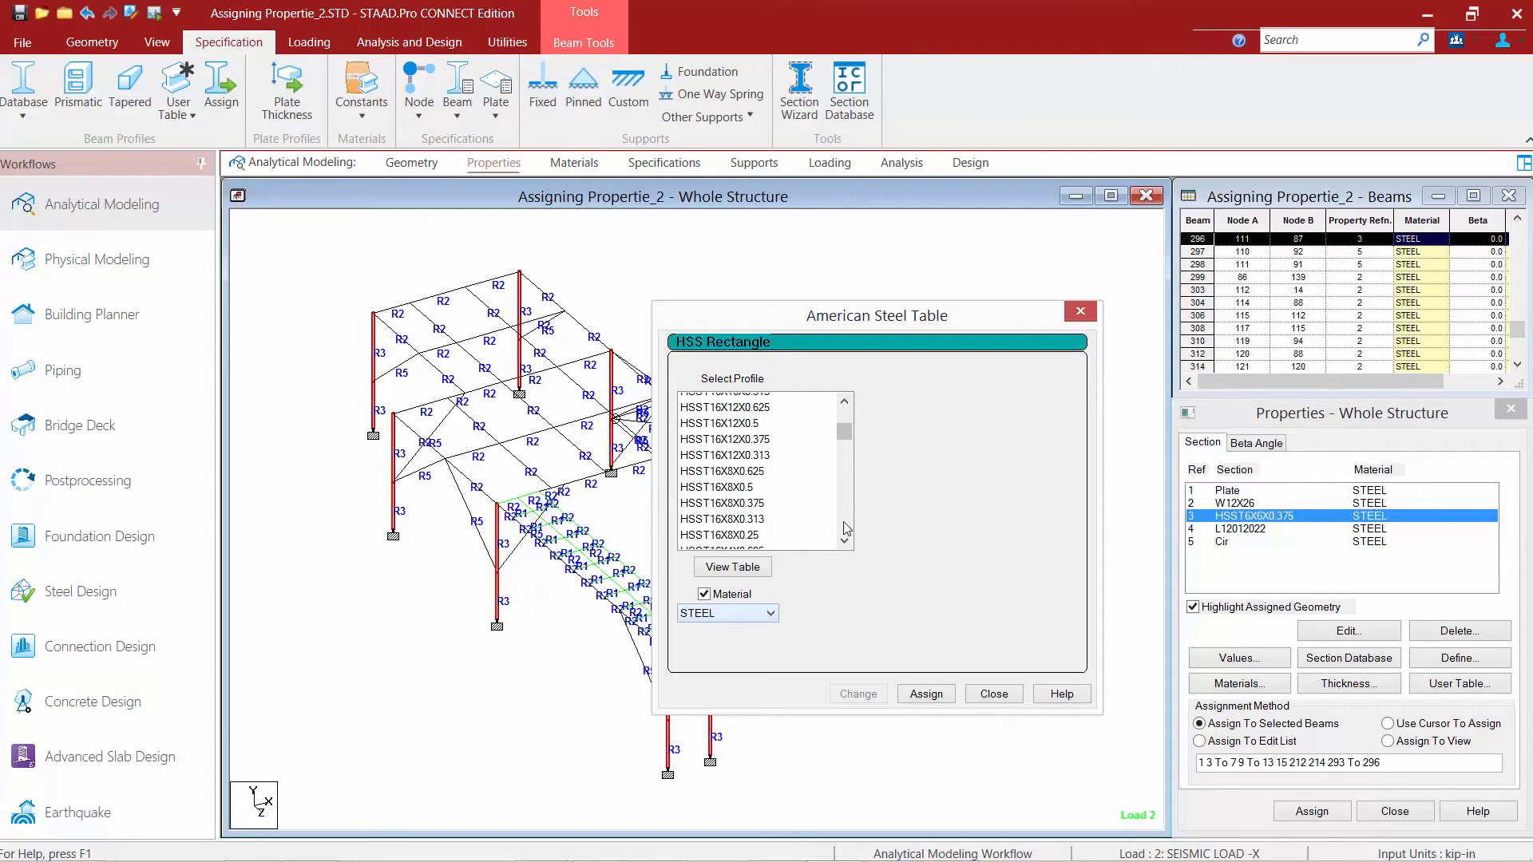
pyautogui.scroll(-10, 847, 529)
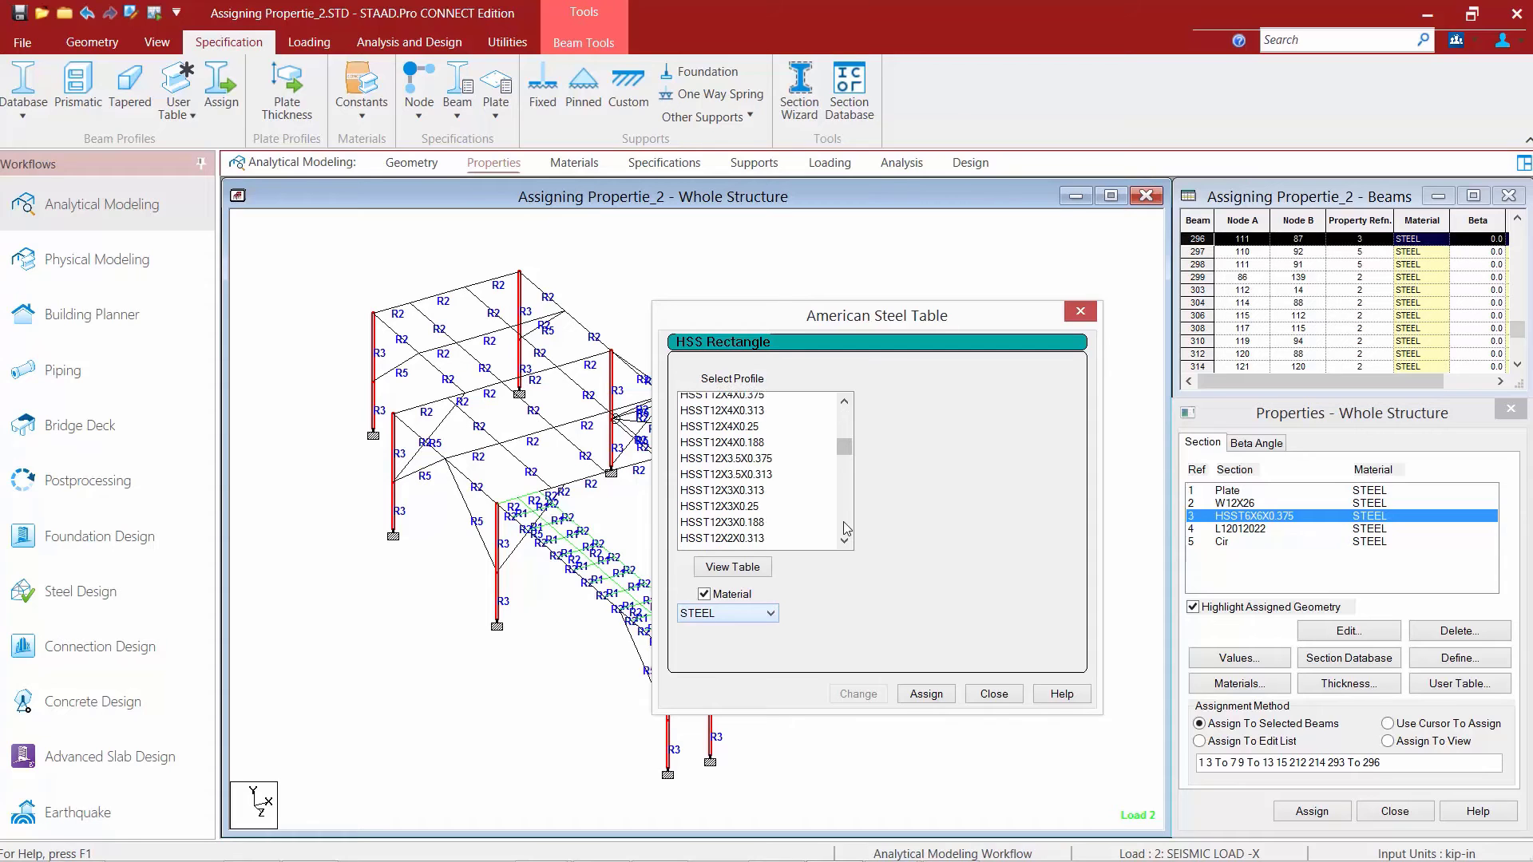
pyautogui.scroll(-5, 847, 529)
pyautogui.click(844, 401)
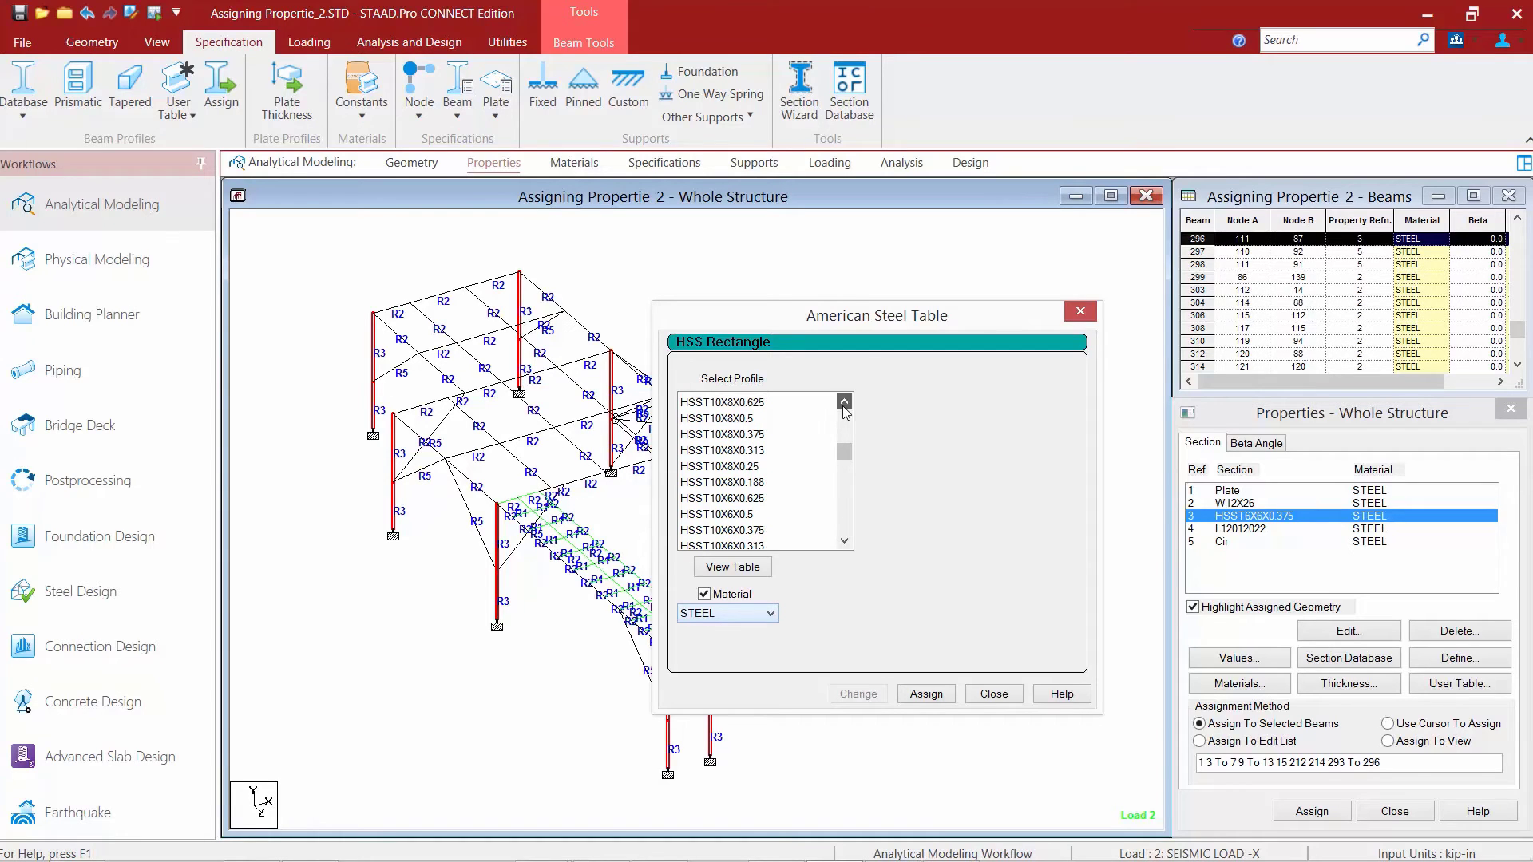
pyautogui.click(844, 401)
pyautogui.click(844, 402)
pyautogui.click(844, 401)
pyautogui.click(843, 402)
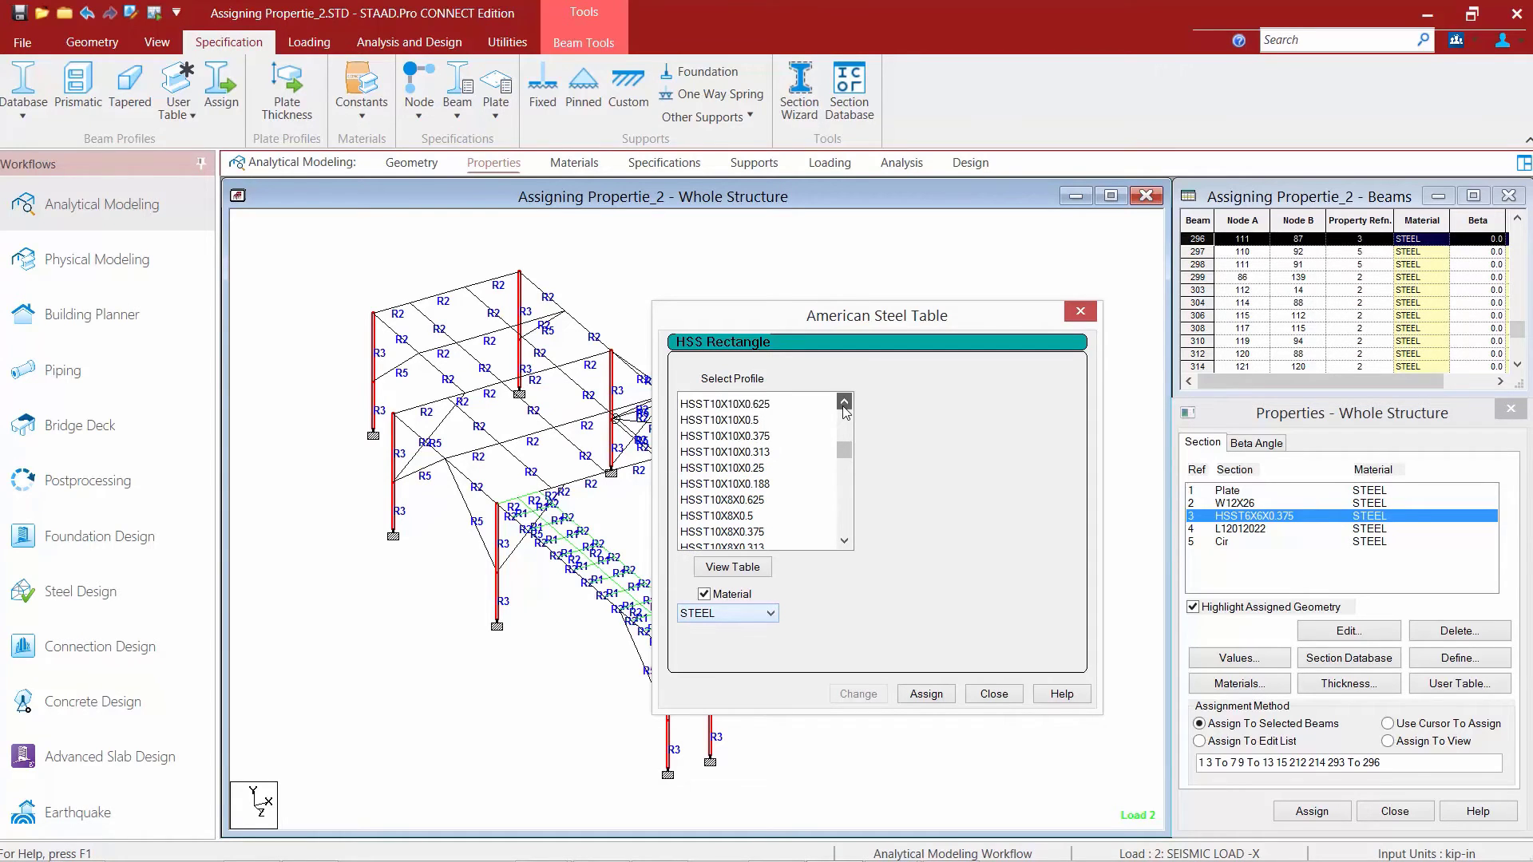
pyautogui.click(844, 402)
pyautogui.click(769, 417)
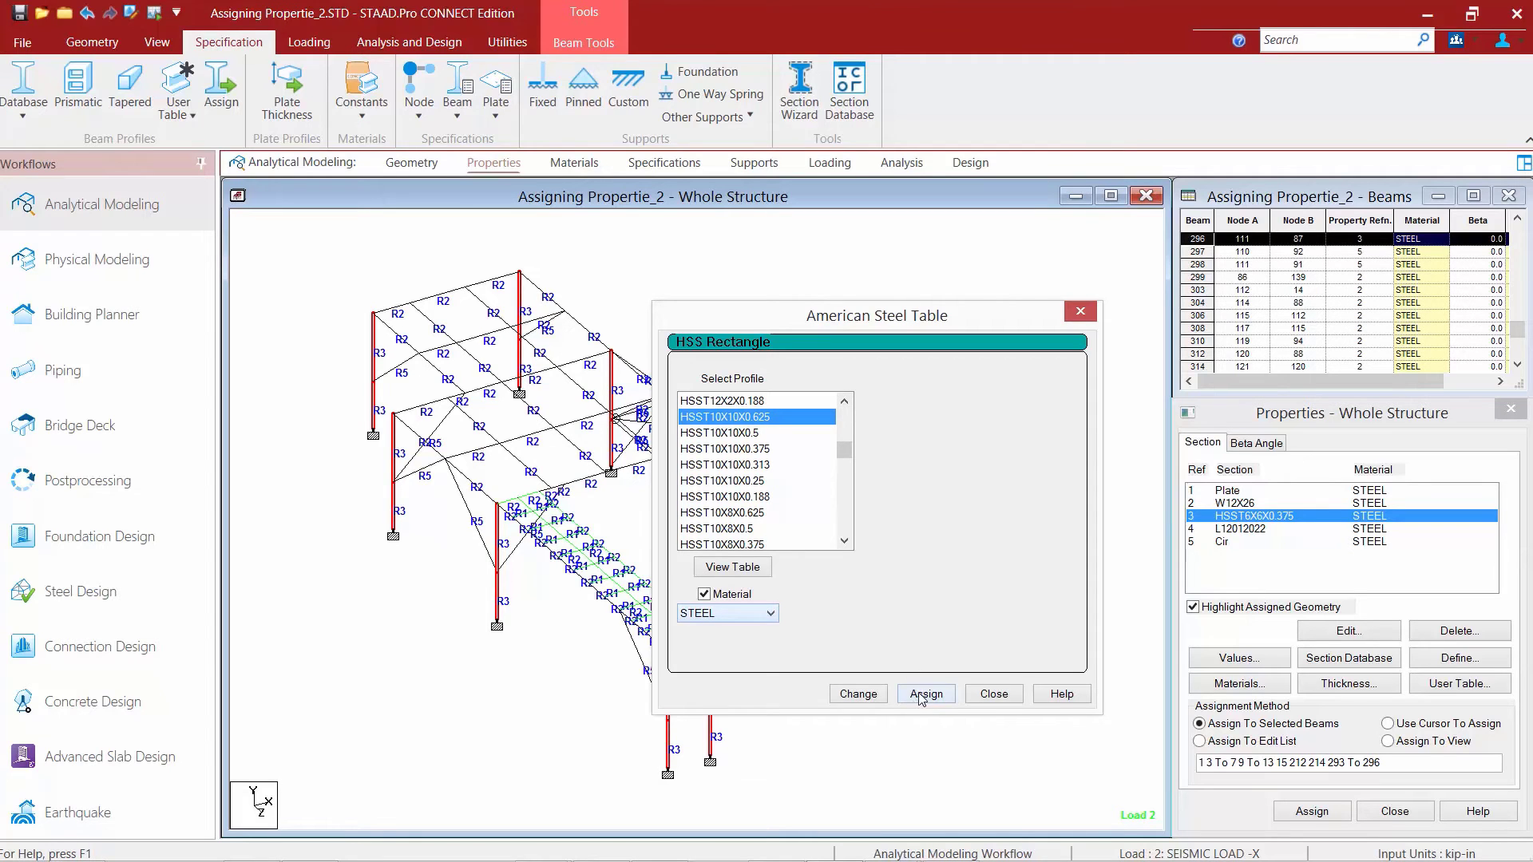
pyautogui.click(858, 693)
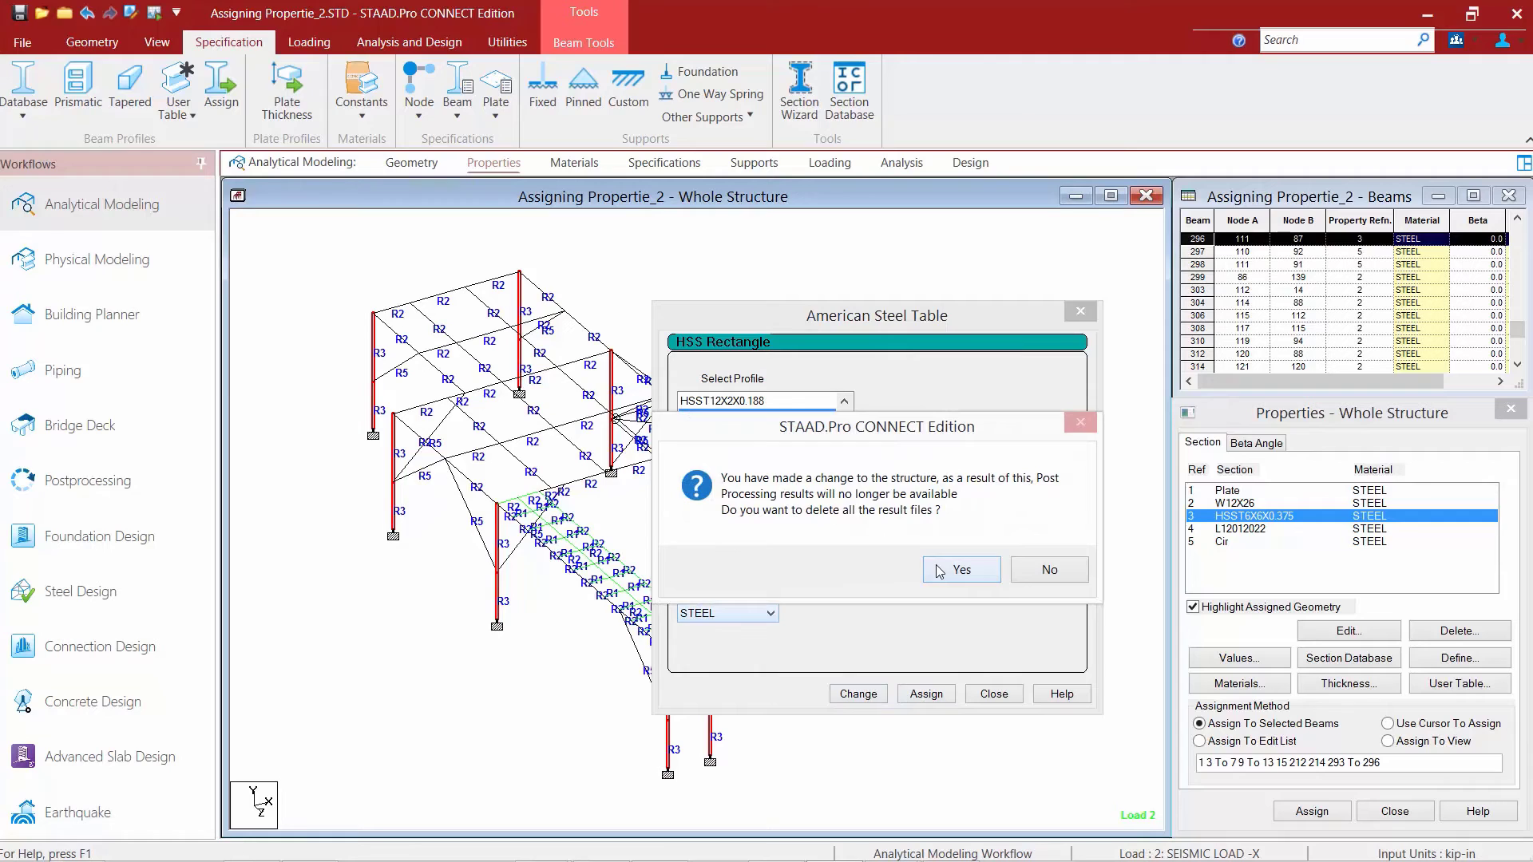
pyautogui.click(939, 571)
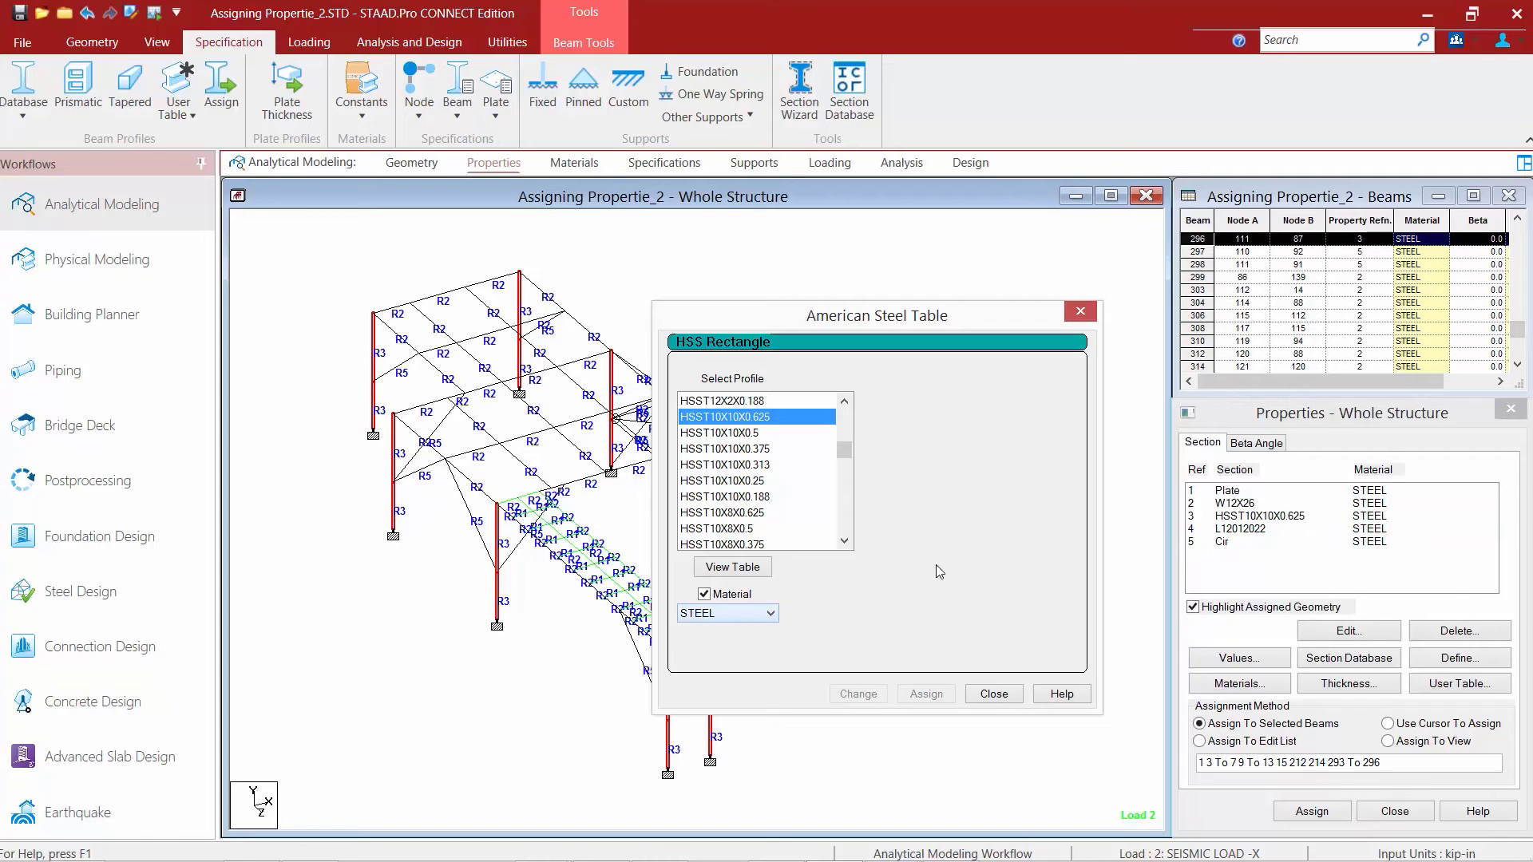
# Change the W12X26 section to W16X40 from the American W Shape table, then clear the beam selection.
pyautogui.click(994, 694)
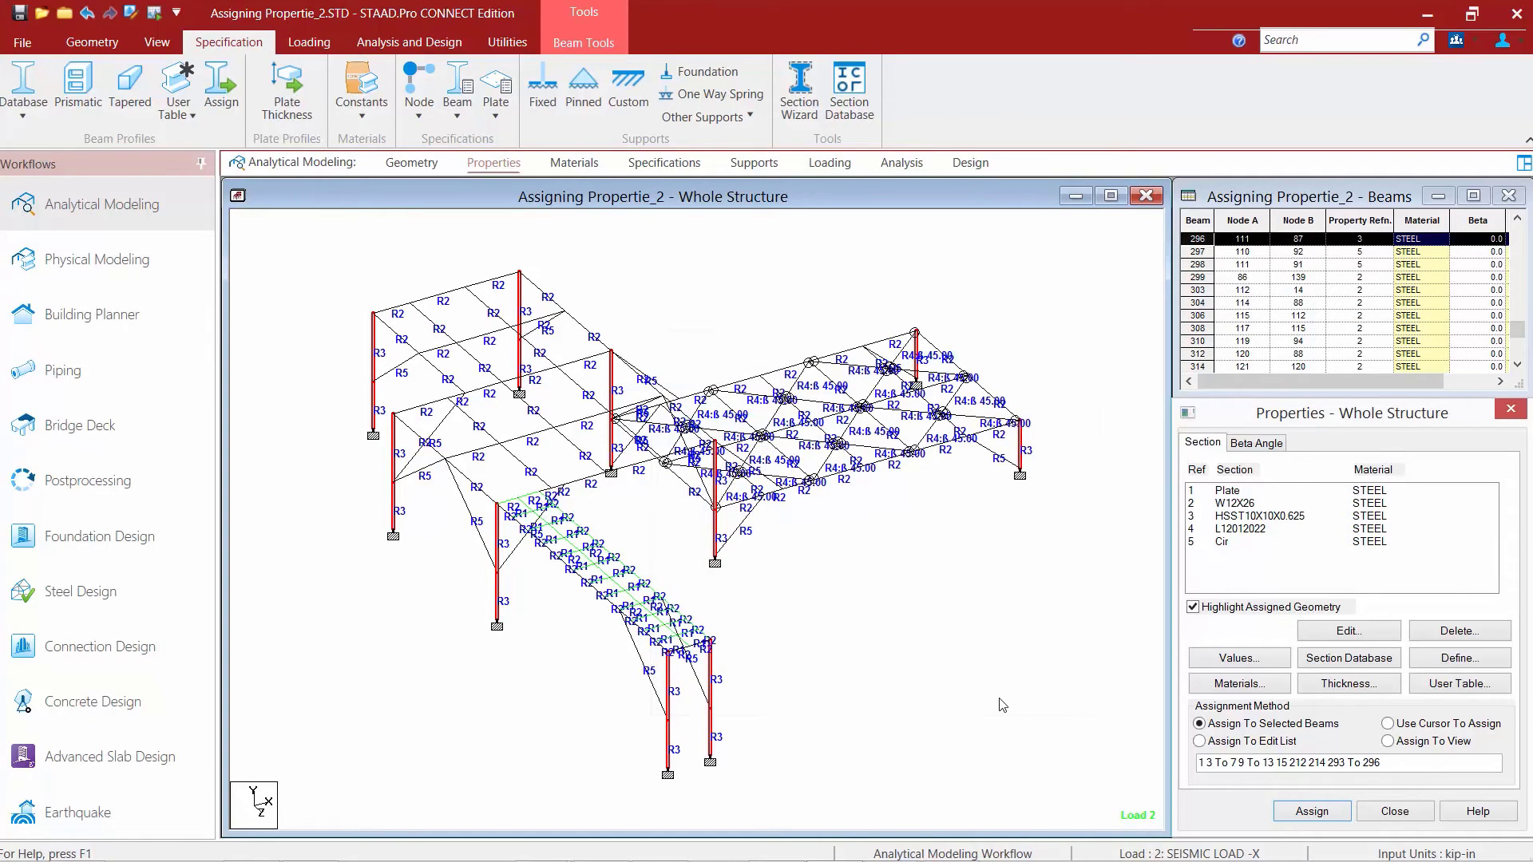
pyautogui.click(1219, 505)
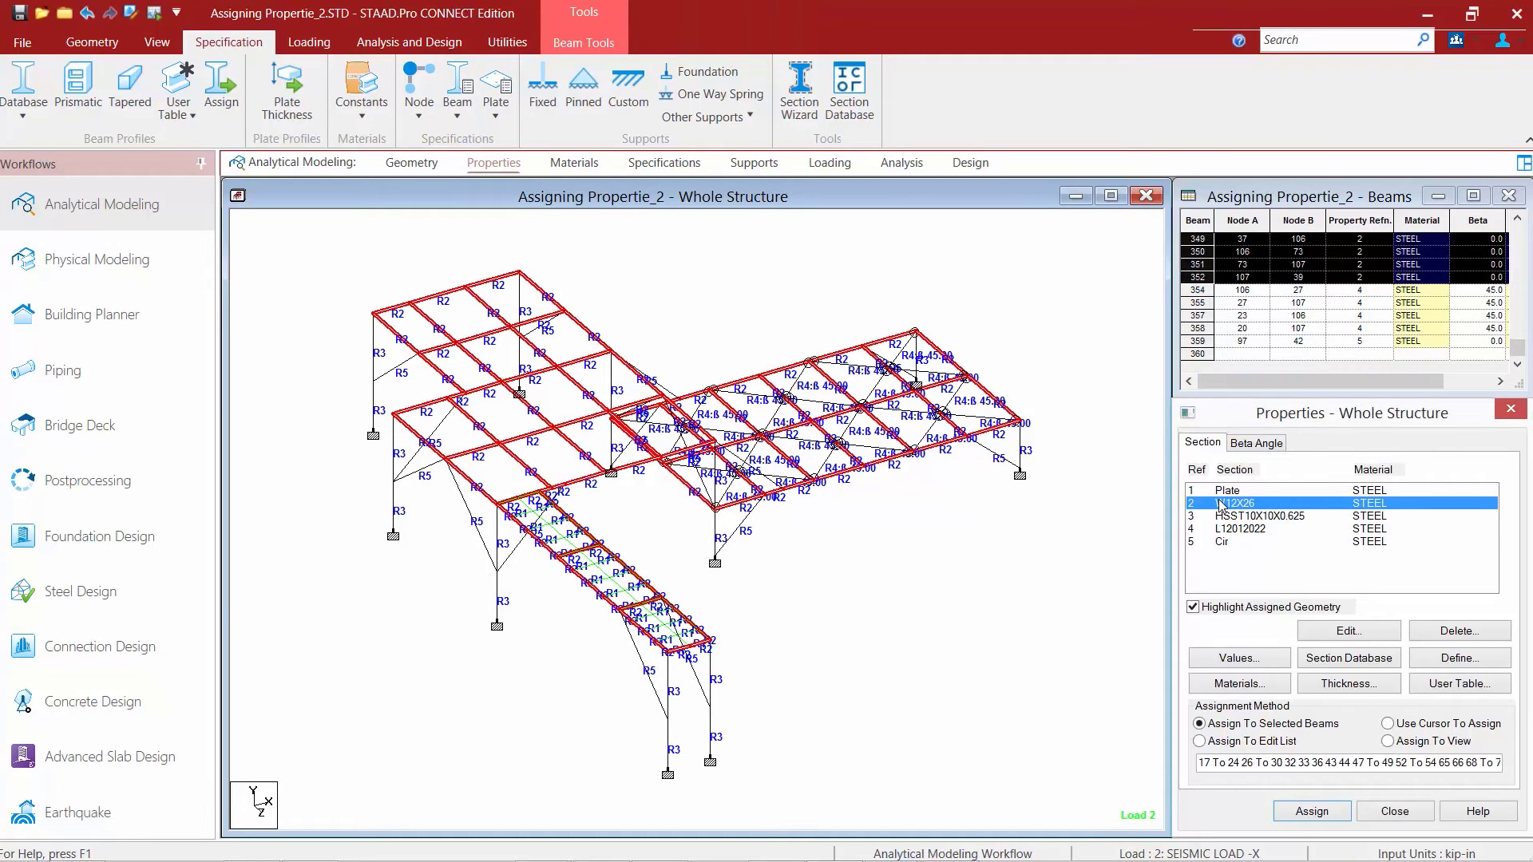
pyautogui.doubleClick(1227, 505)
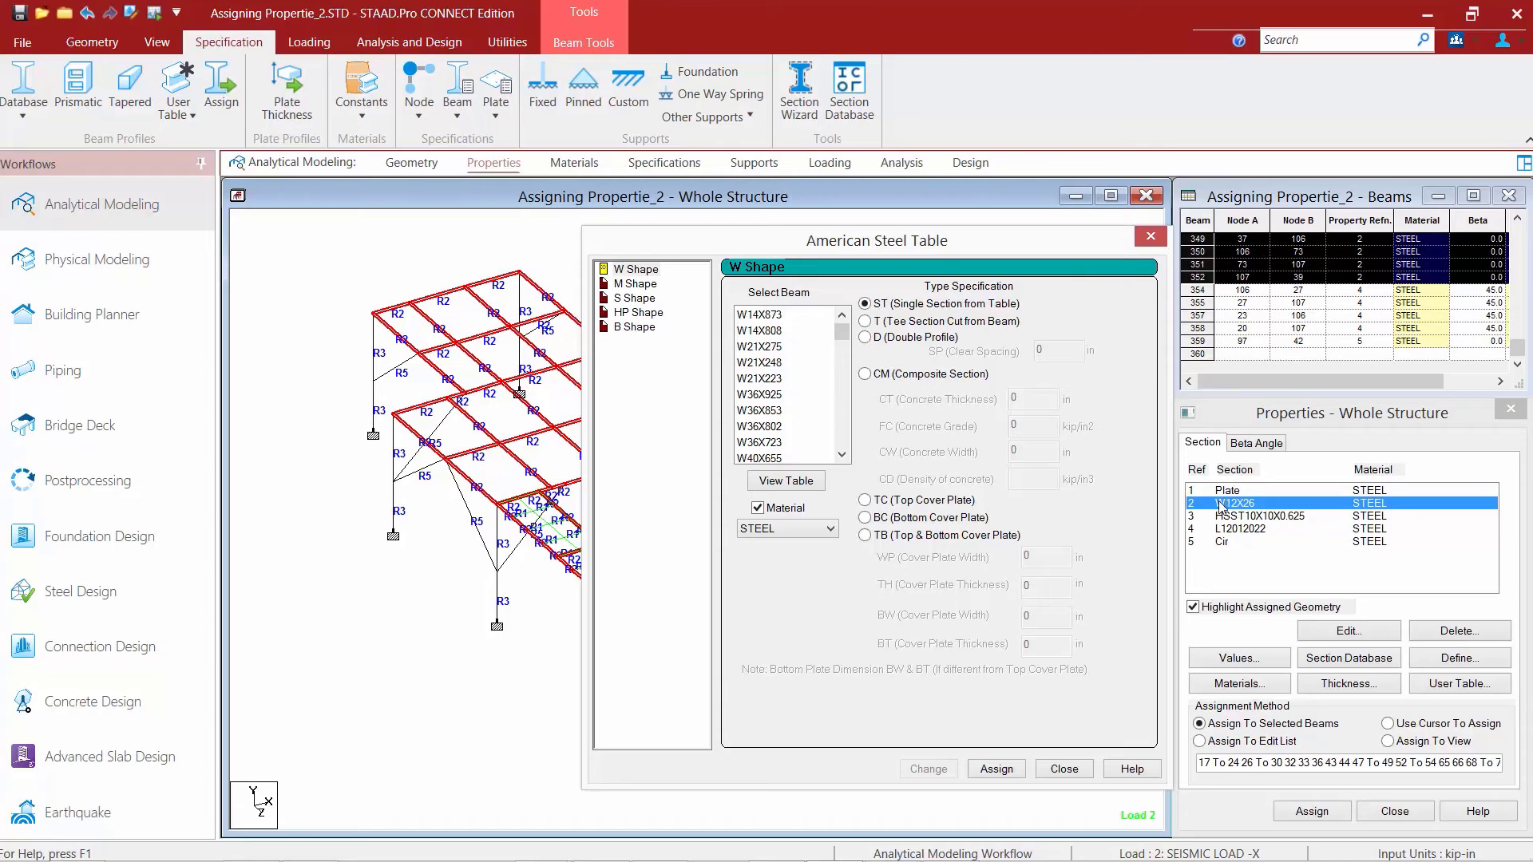
pyautogui.scroll(-10, 850, 444)
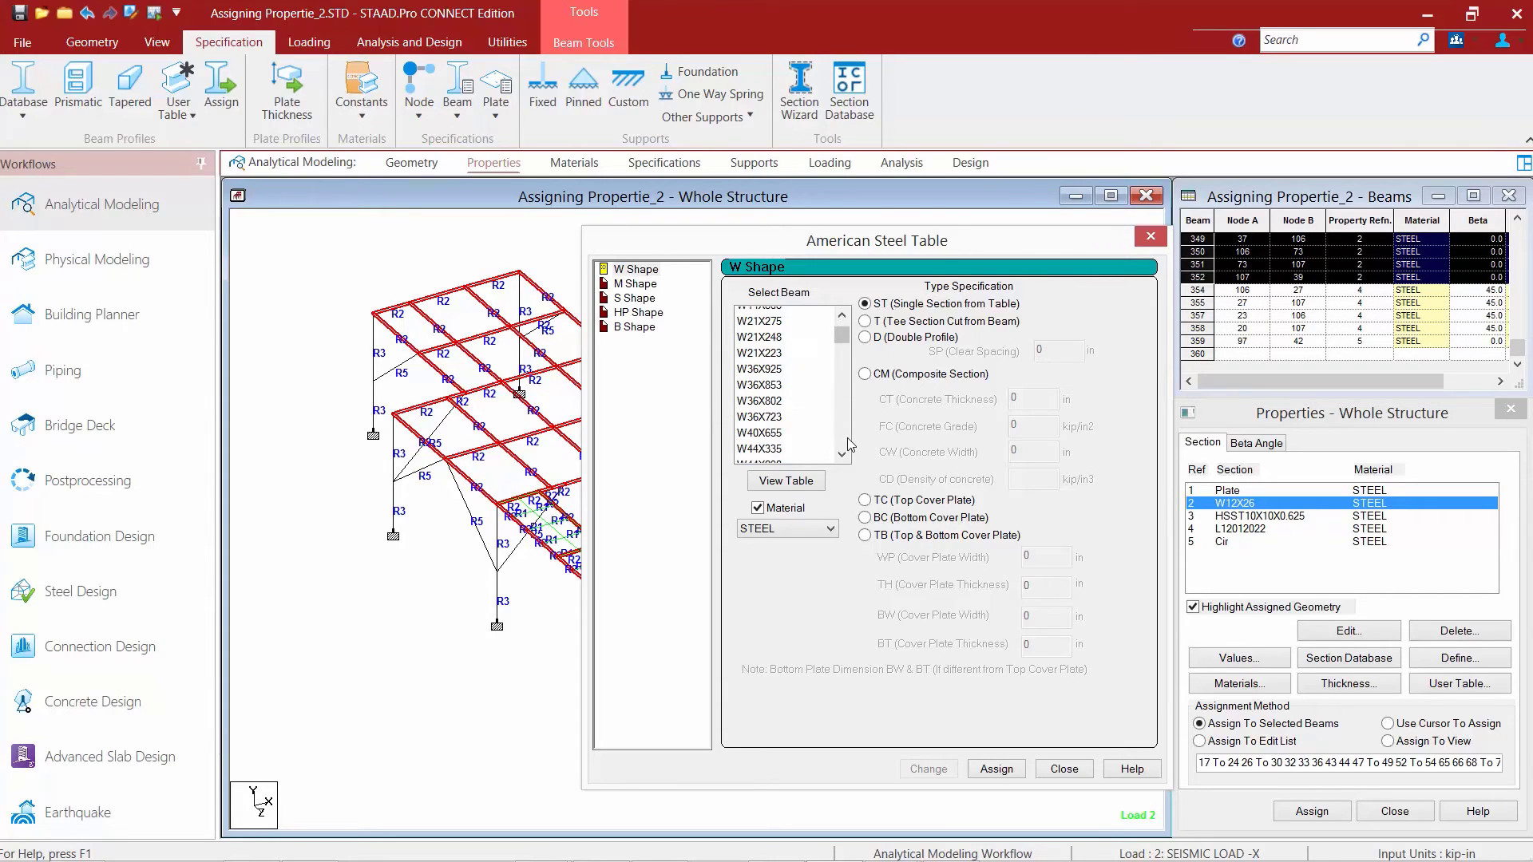
pyautogui.scroll(-20, 850, 444)
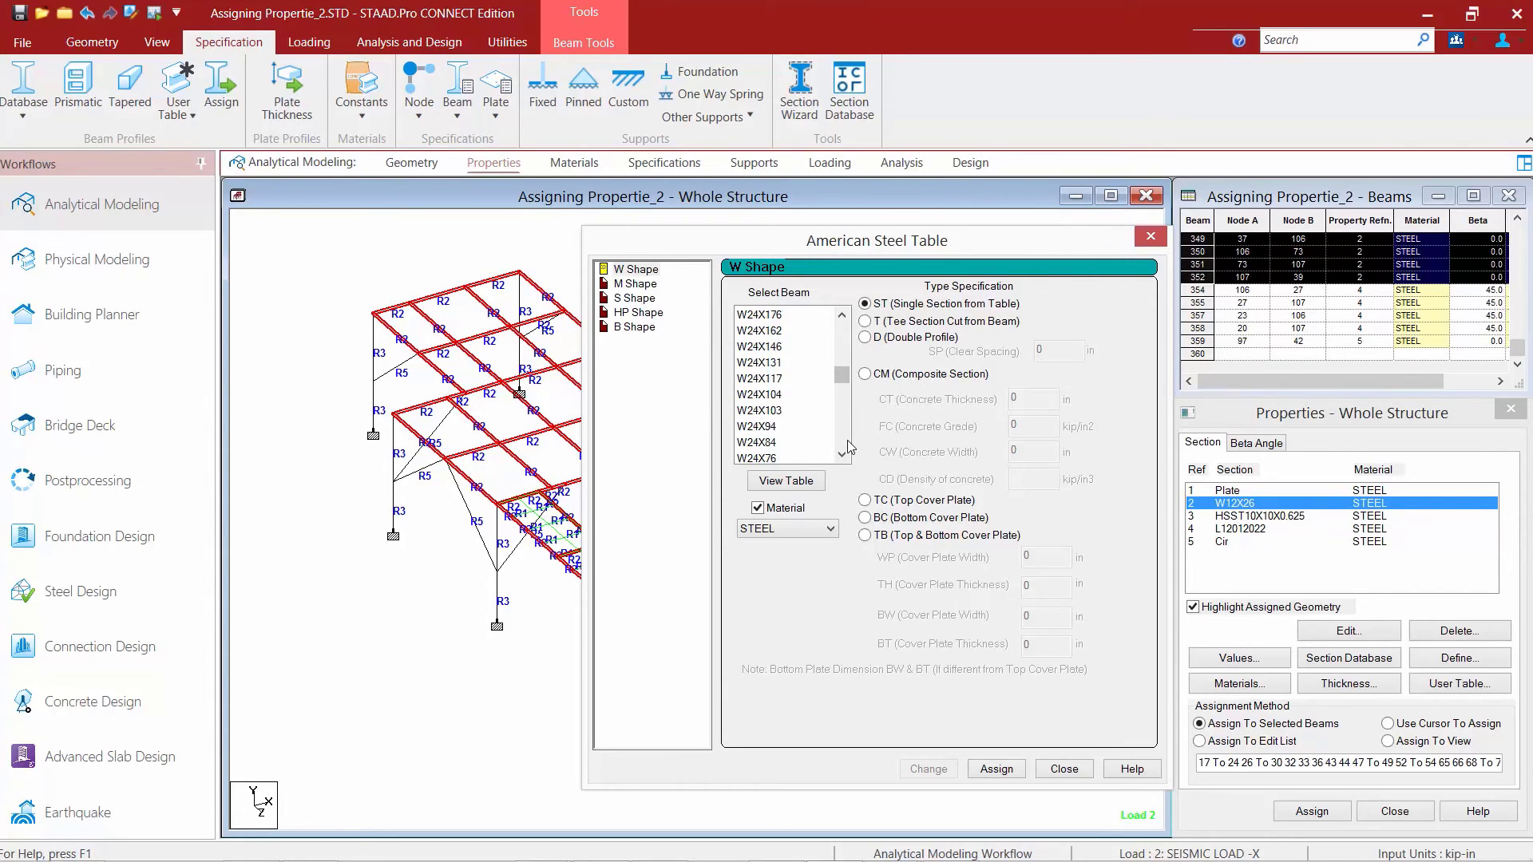
pyautogui.scroll(-2, 850, 444)
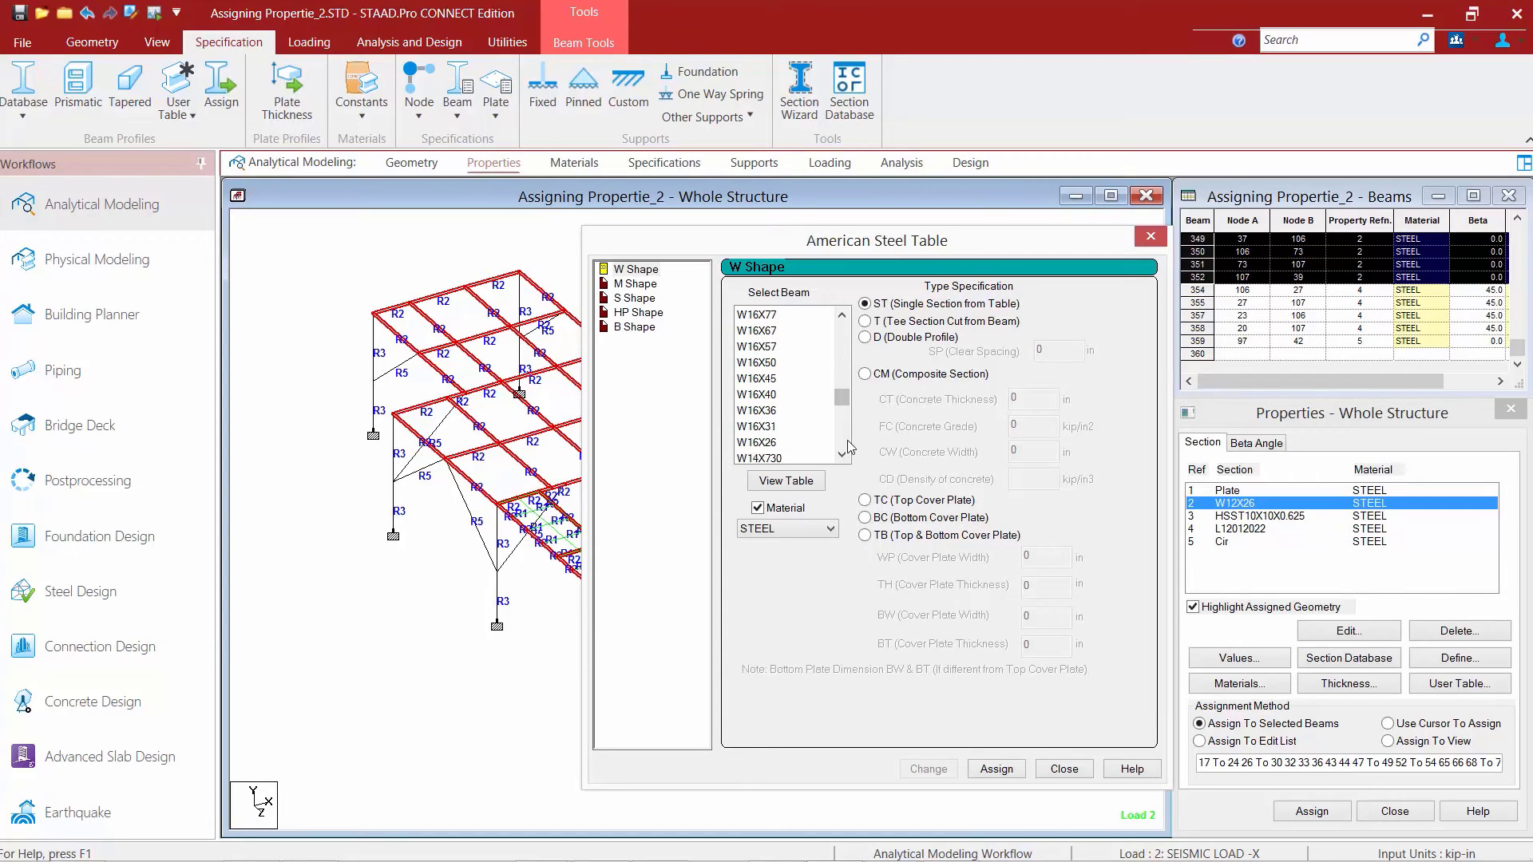
pyautogui.click(760, 397)
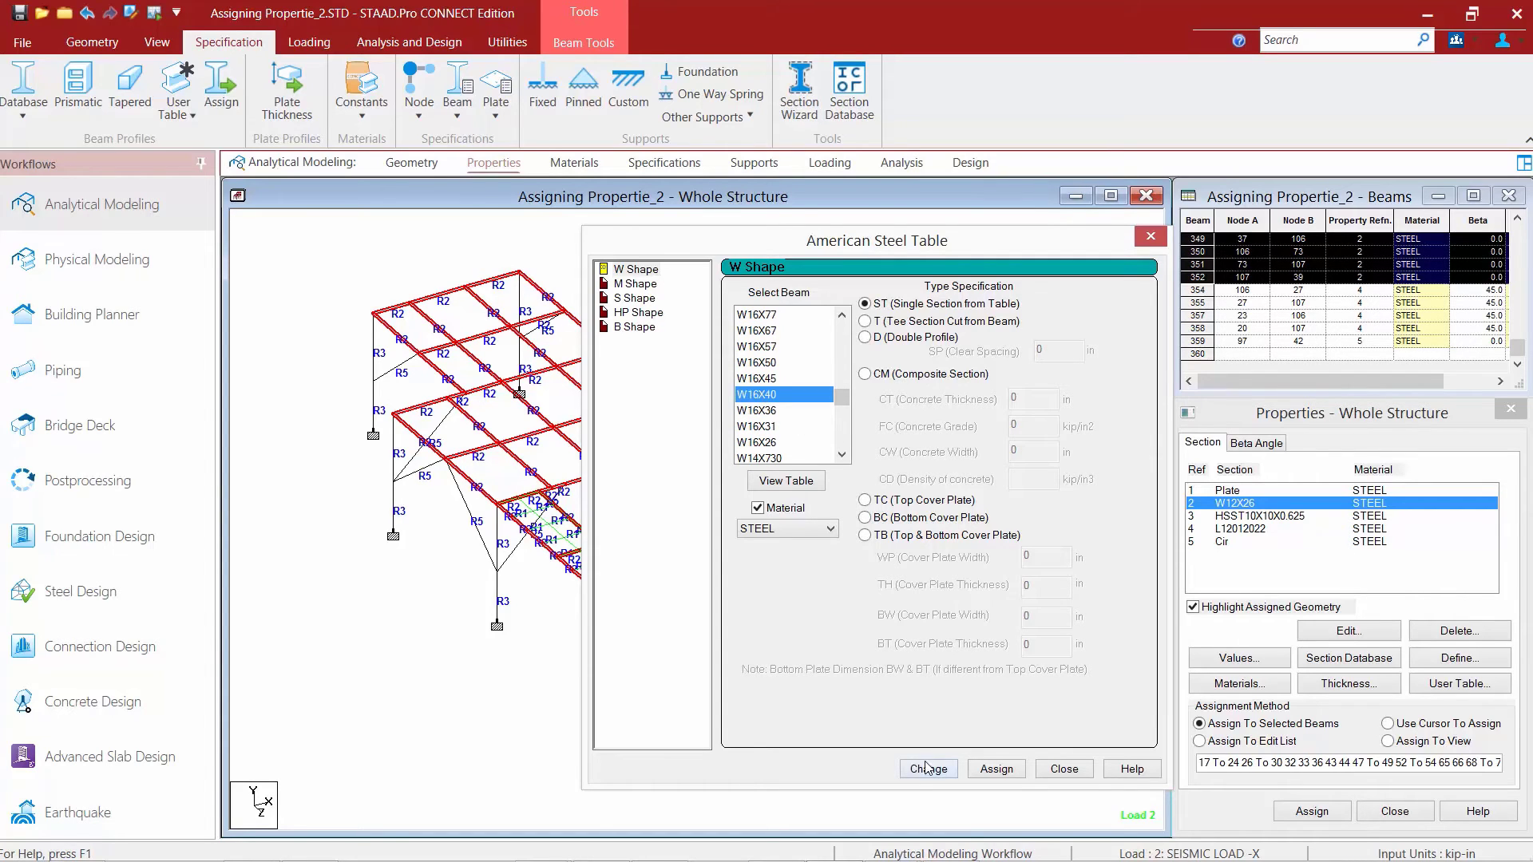
pyautogui.click(930, 769)
pyautogui.click(1064, 770)
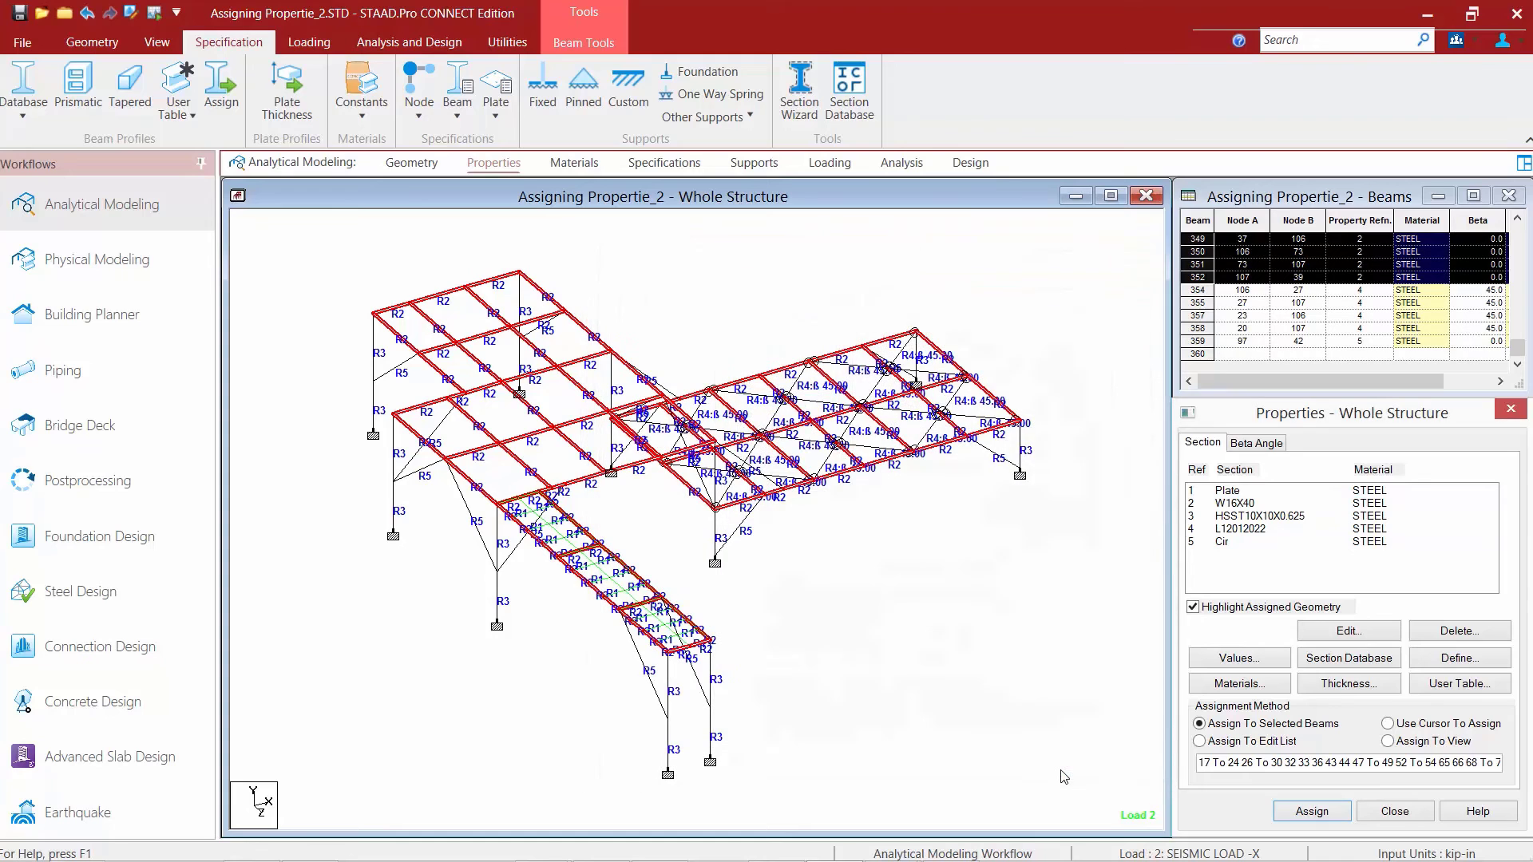
pyautogui.click(942, 735)
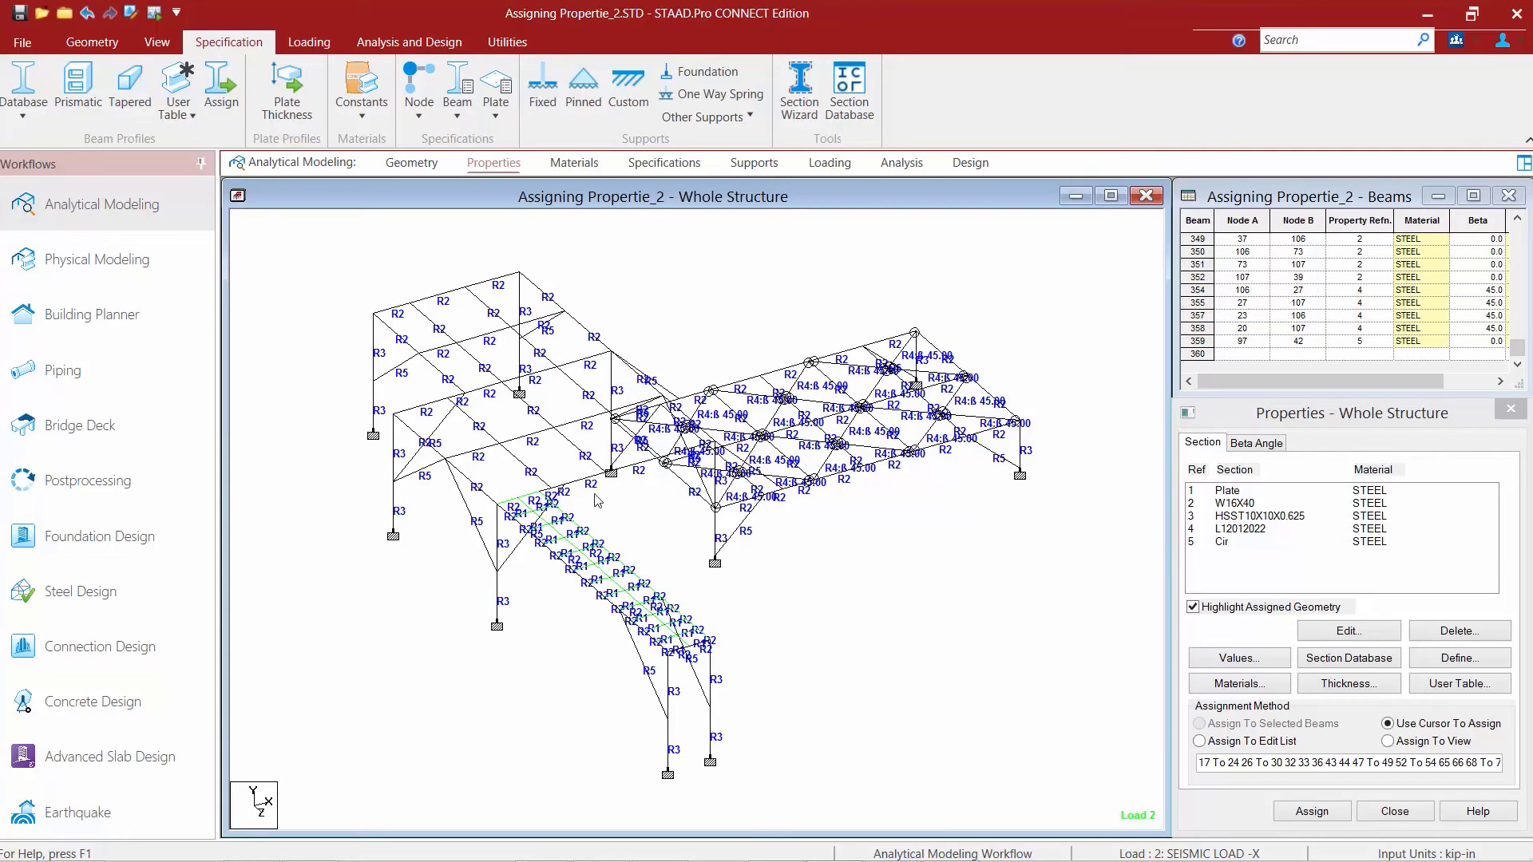
# Save the modified structure and rerun the analysis, continuing to Post Processing Mode with all load cases selected.
pyautogui.click(391, 44)
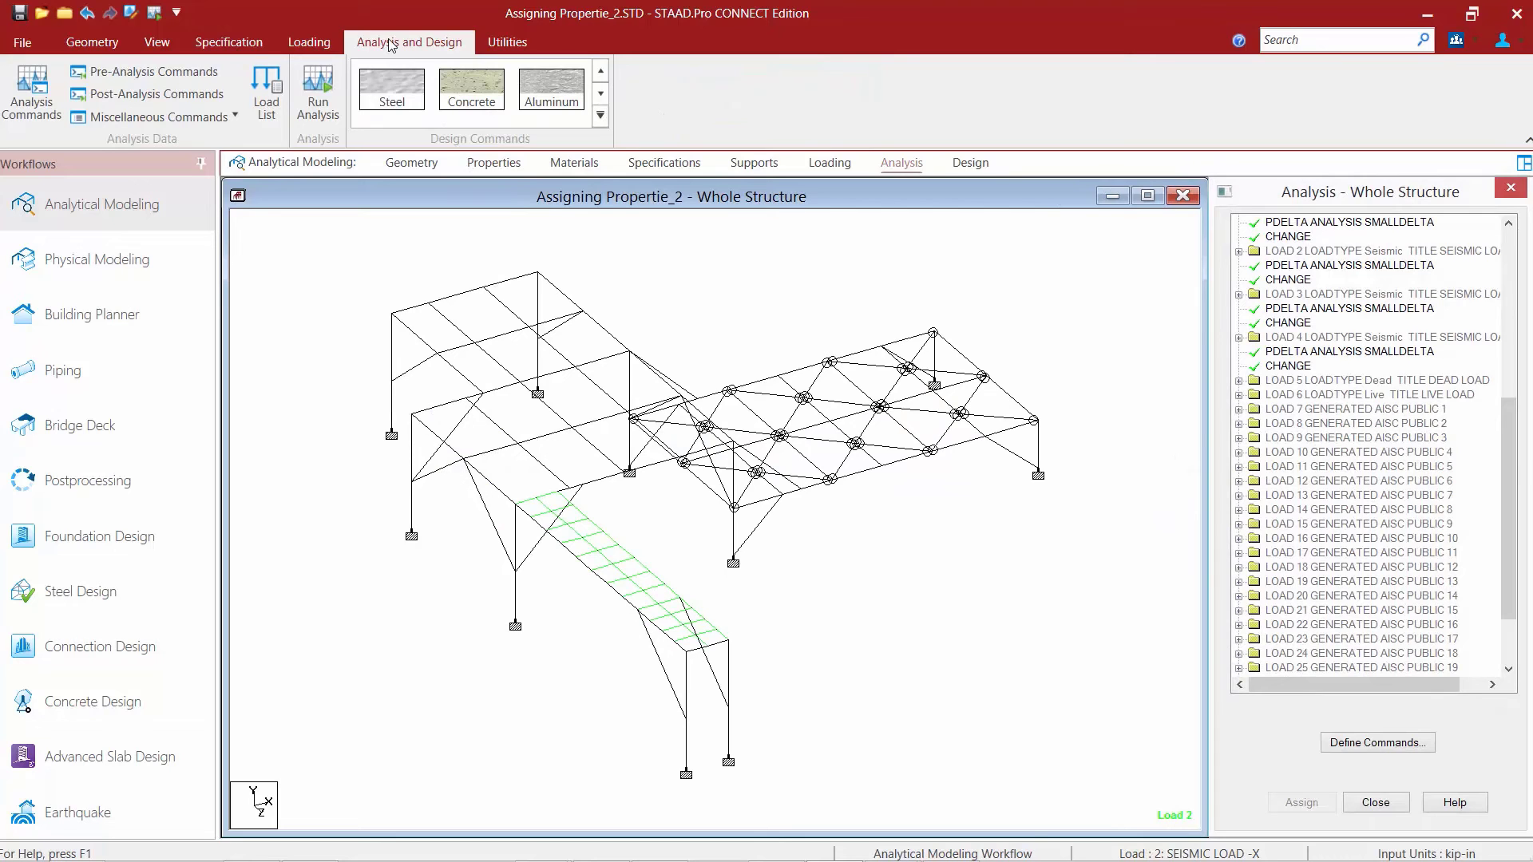
pyautogui.click(329, 75)
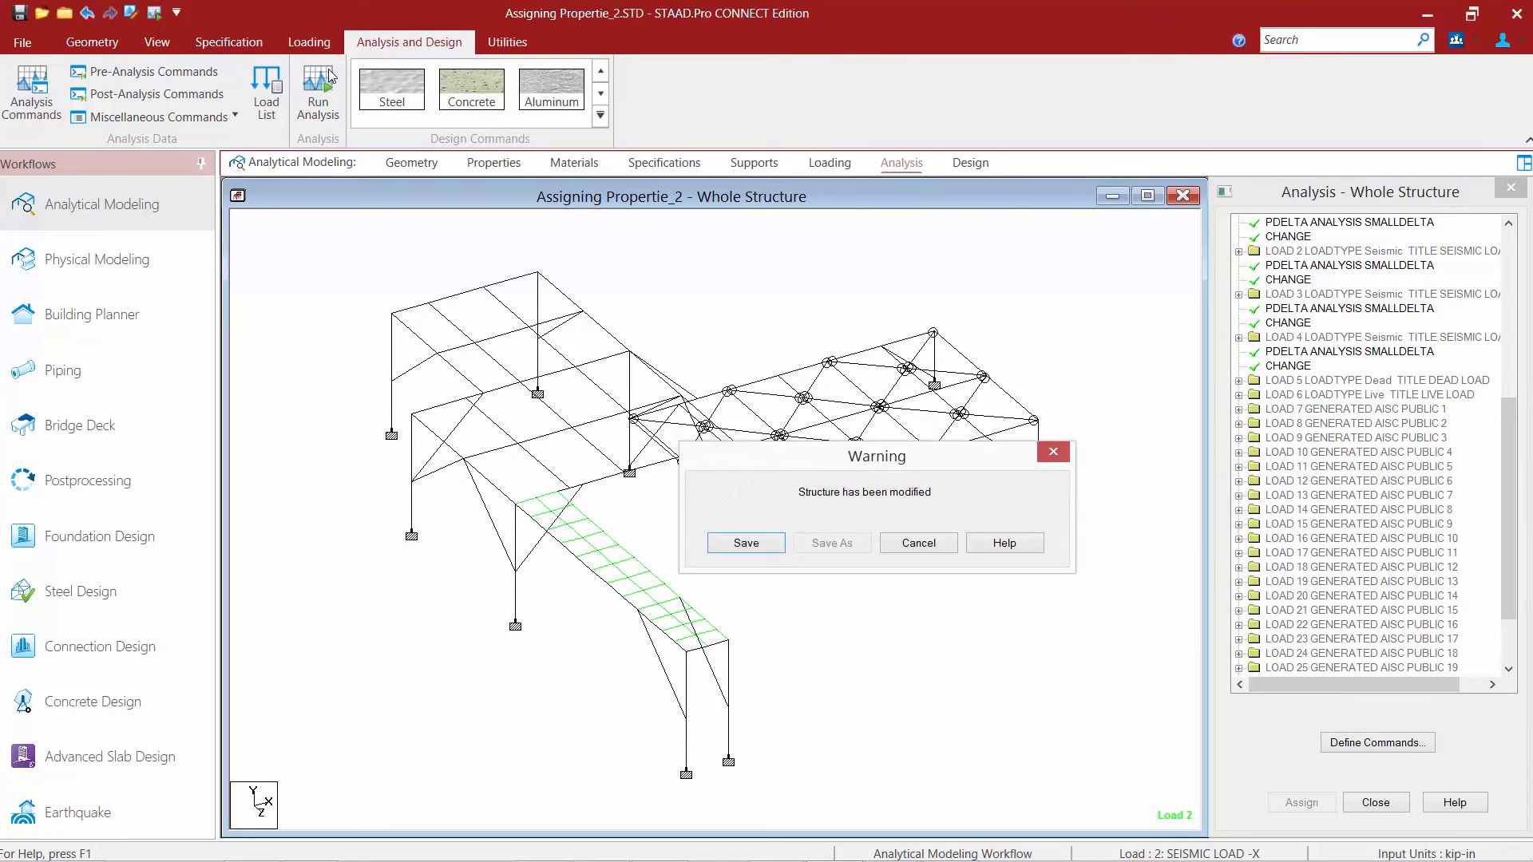
pyautogui.click(759, 543)
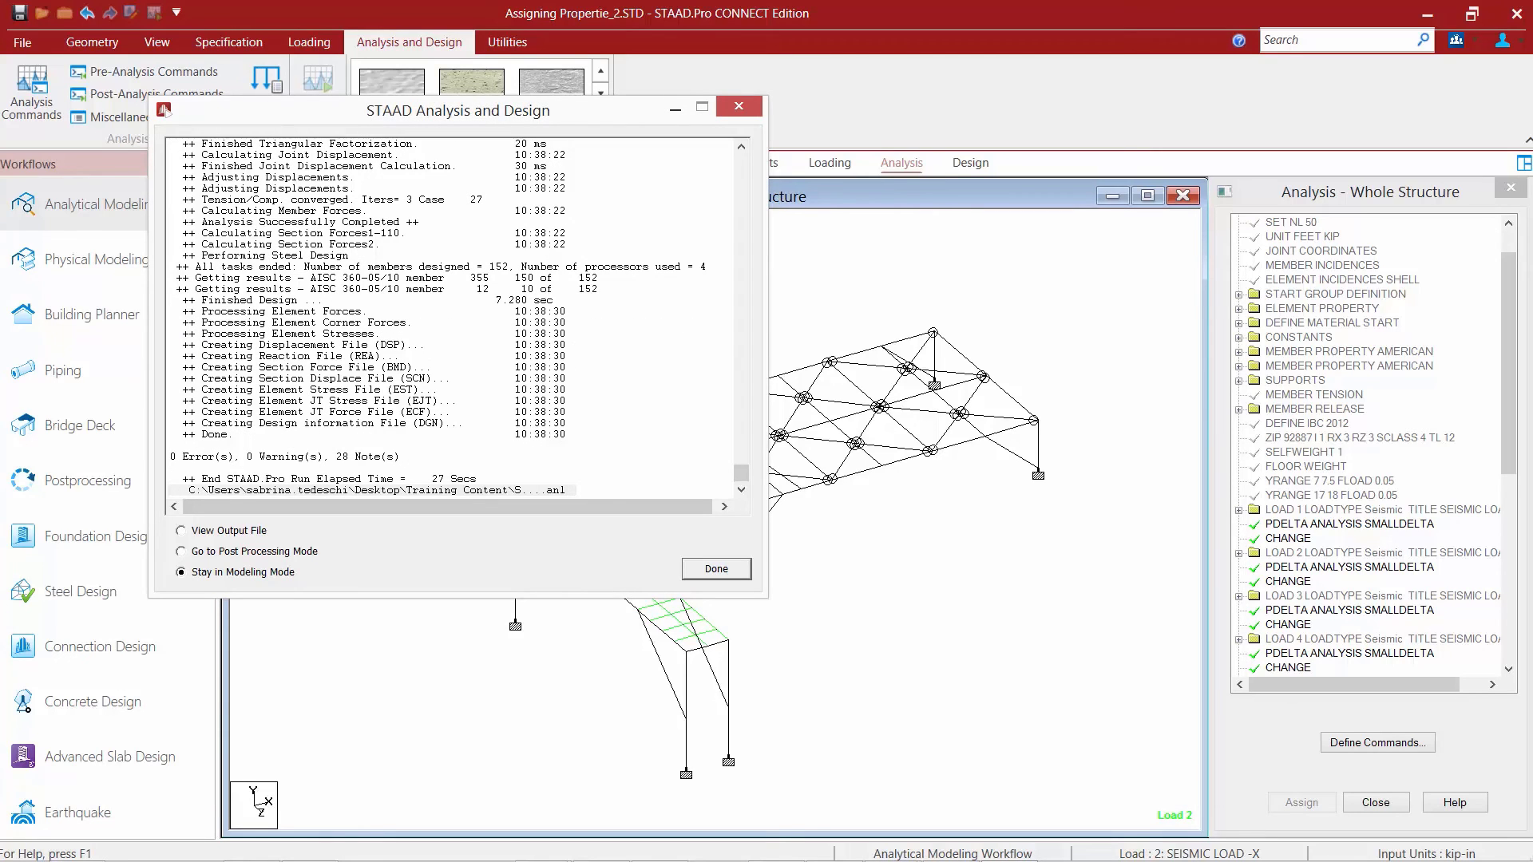
pyautogui.click(283, 556)
pyautogui.click(714, 569)
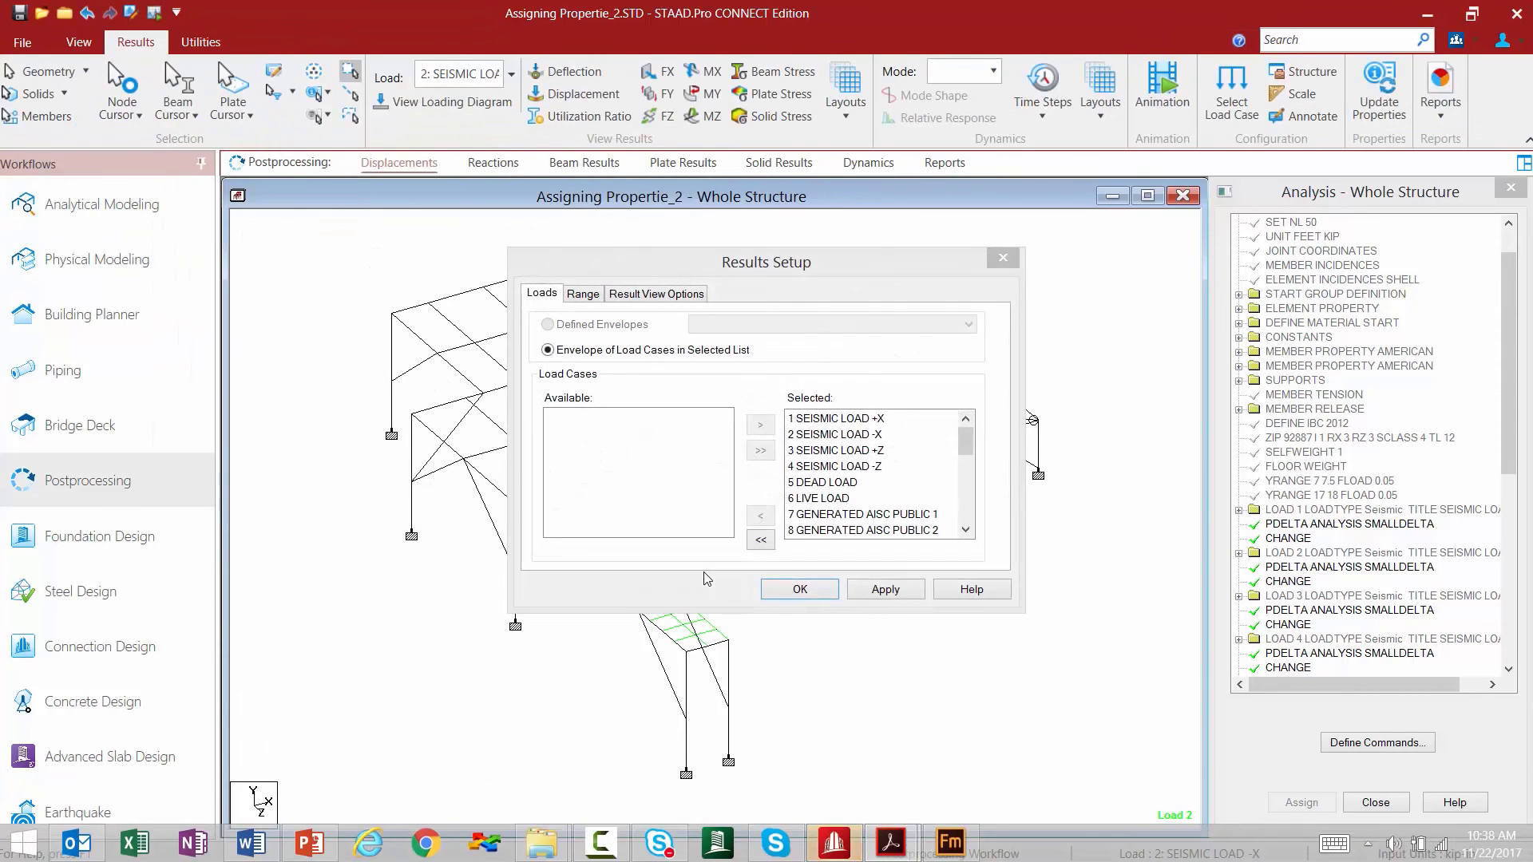
pyautogui.click(786, 591)
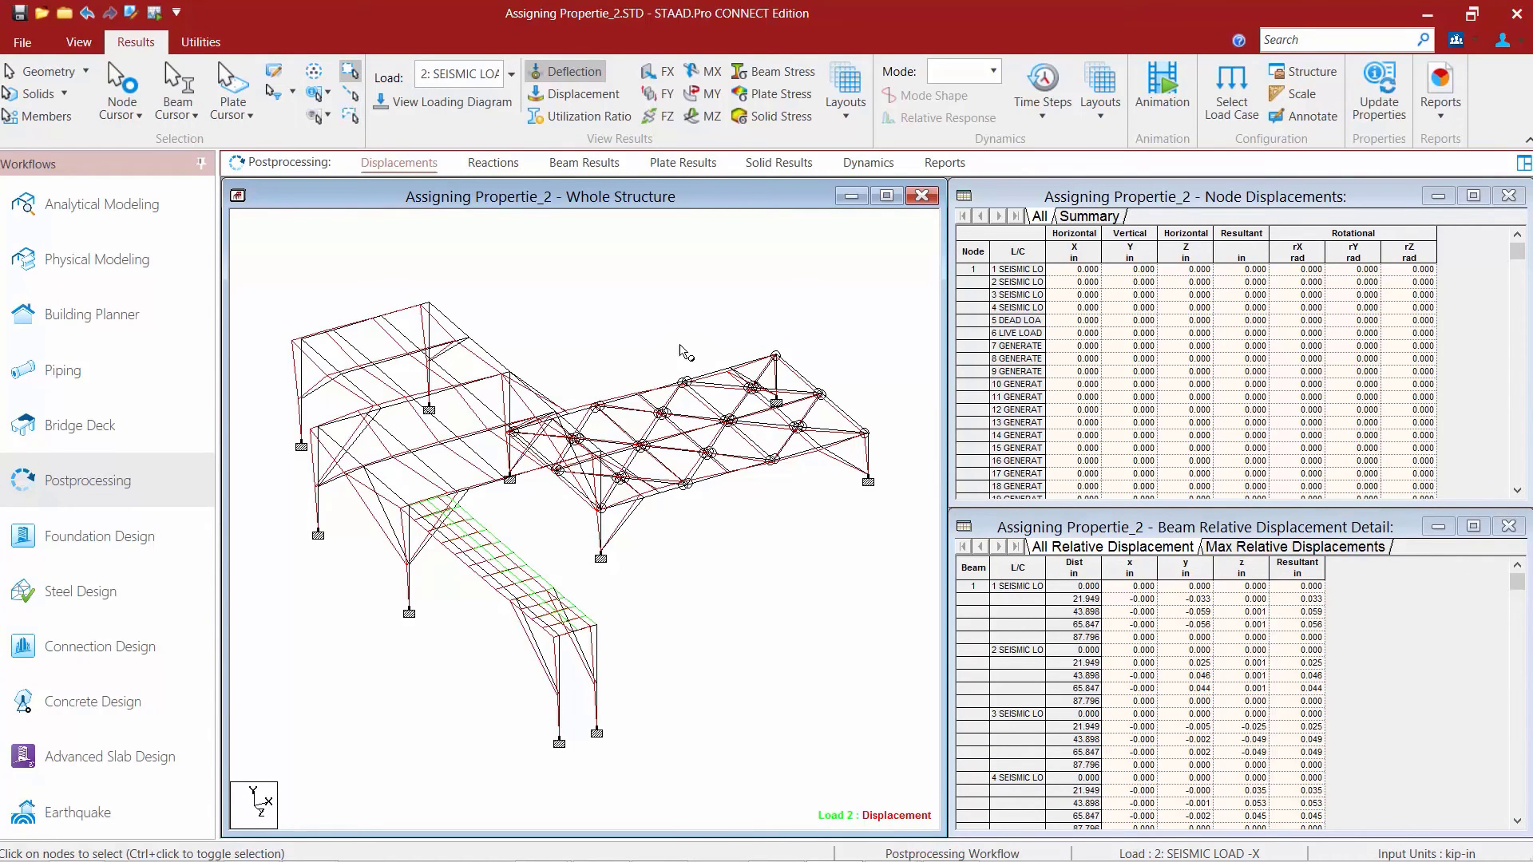
# Display the beam utilization results layout and list only the failed members in the design results table.
pyautogui.click(579, 164)
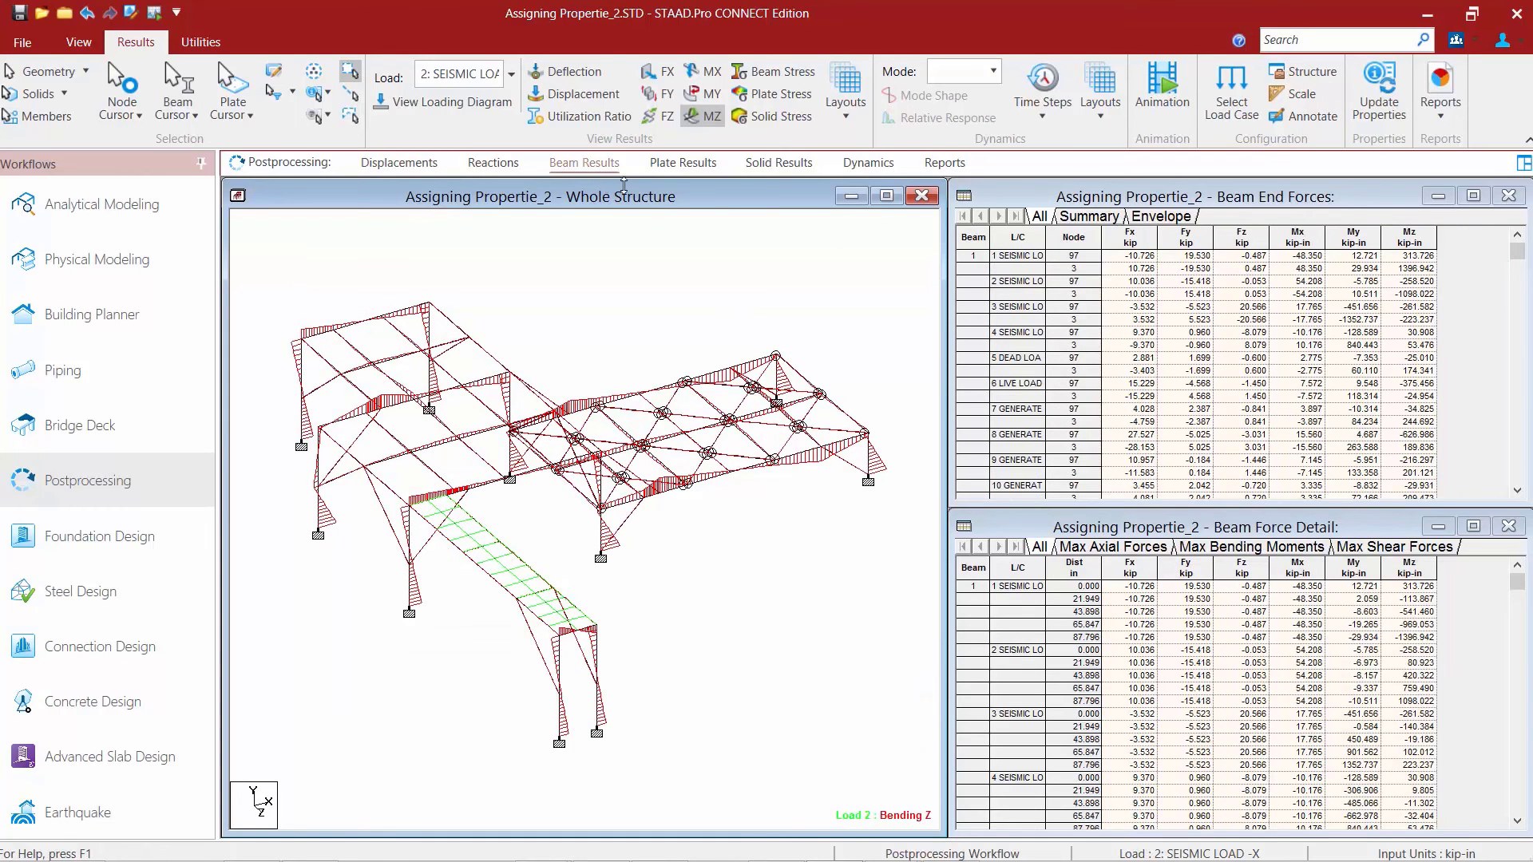
pyautogui.click(844, 110)
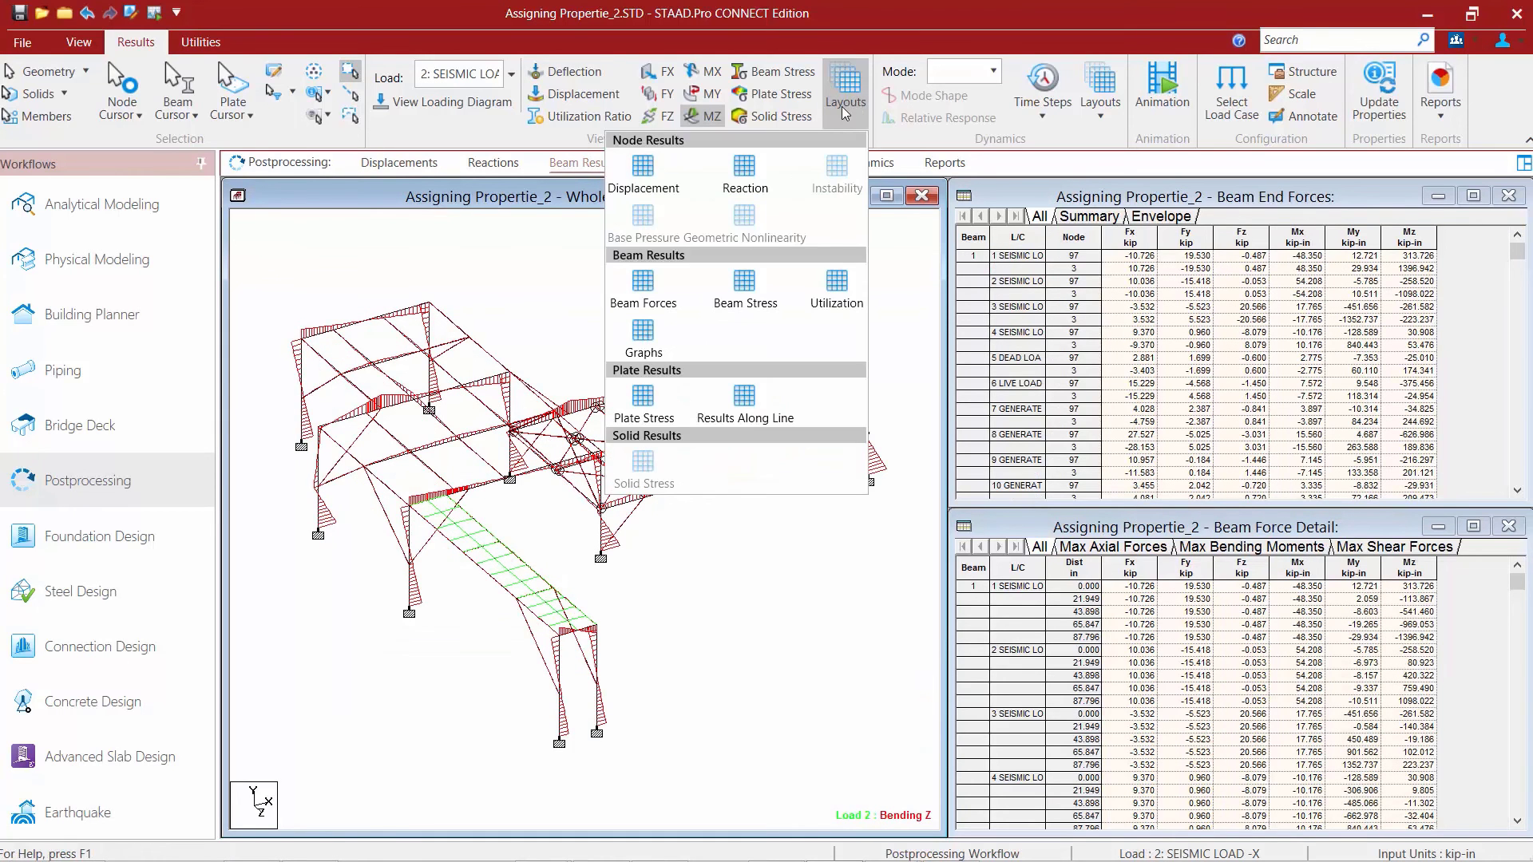
pyautogui.click(830, 289)
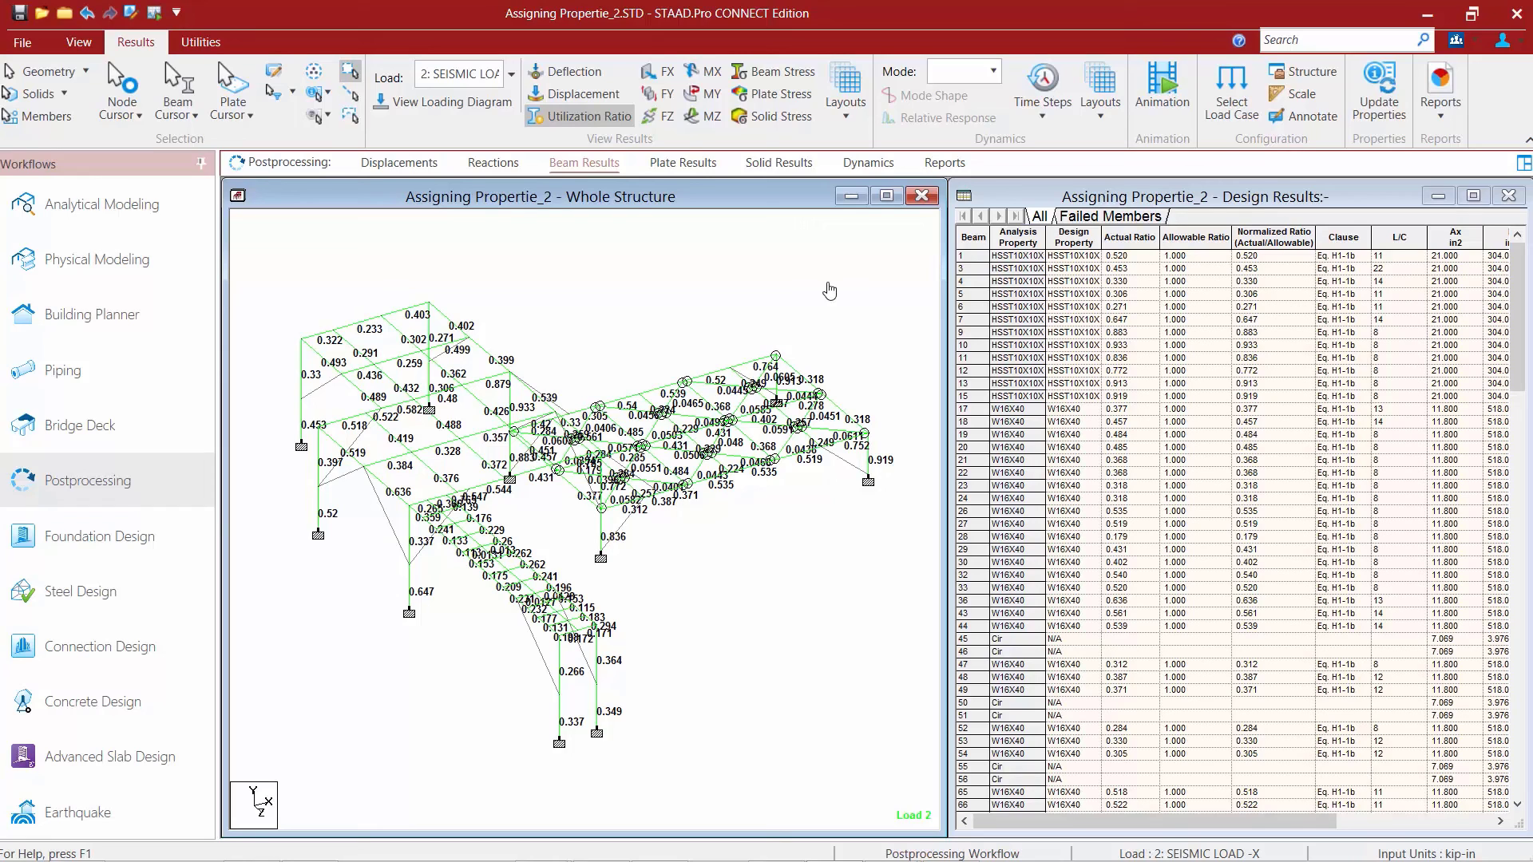
pyautogui.click(1077, 224)
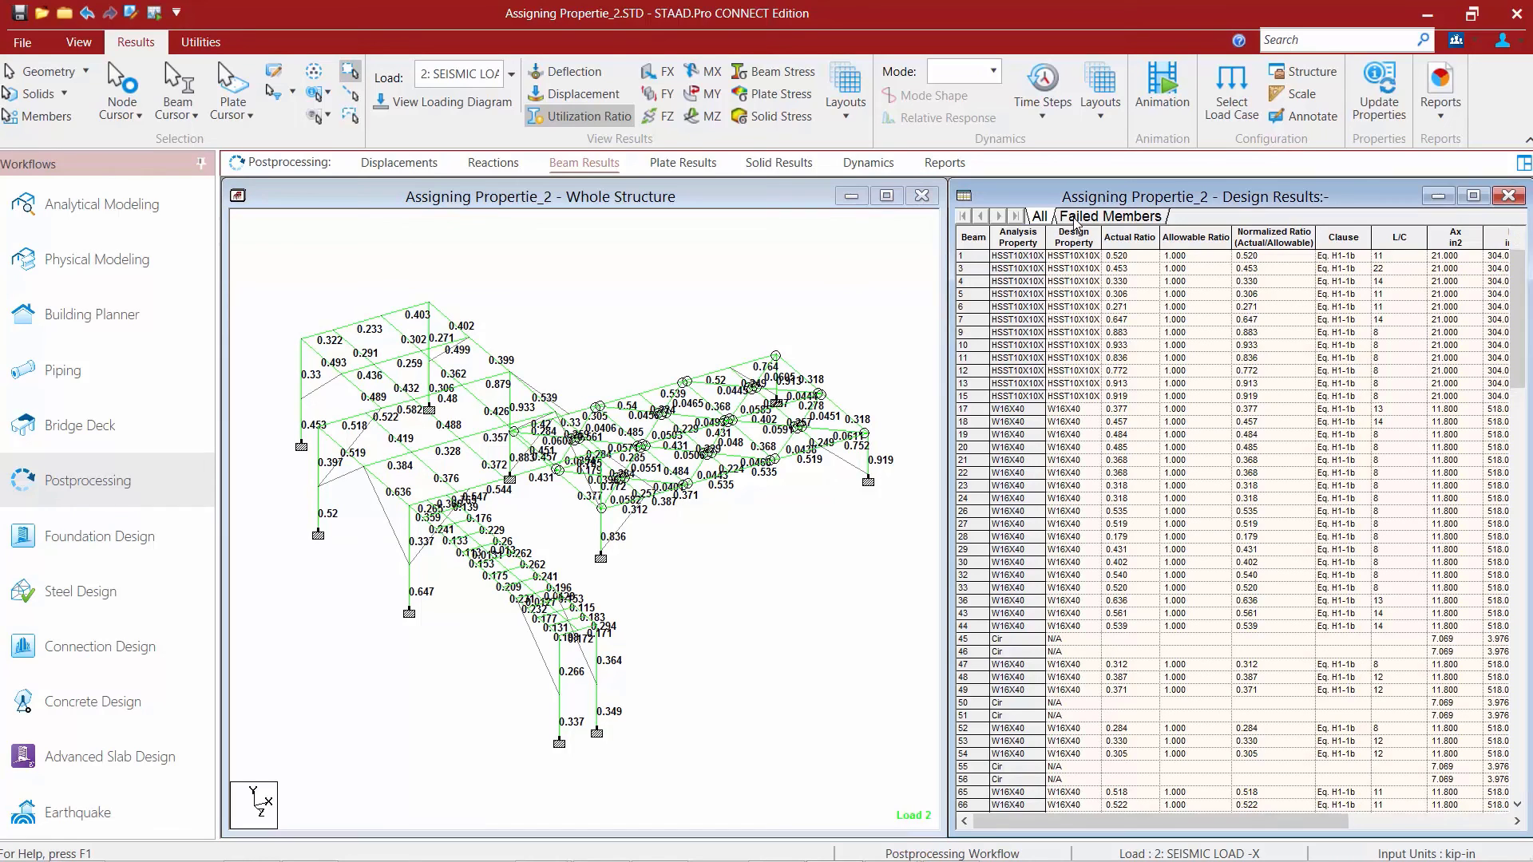